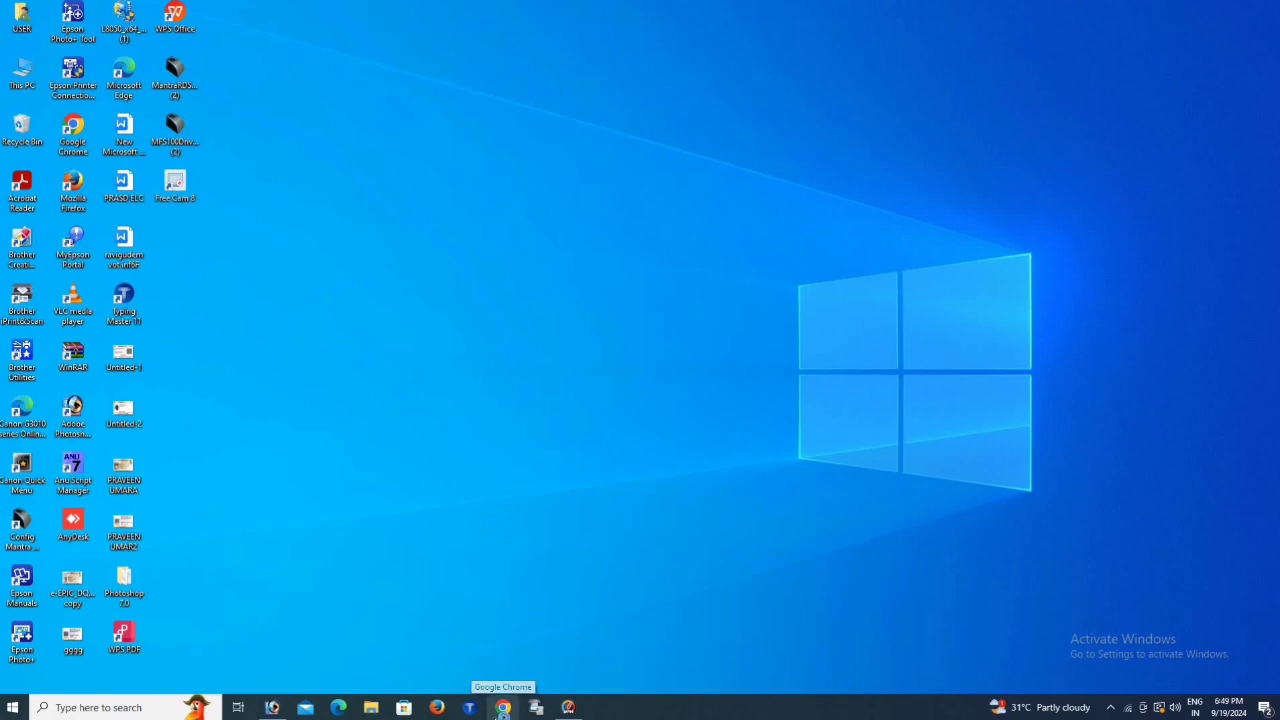
Launch Google Chrome from the taskbar to a New Tab page.
left_click(505, 707)
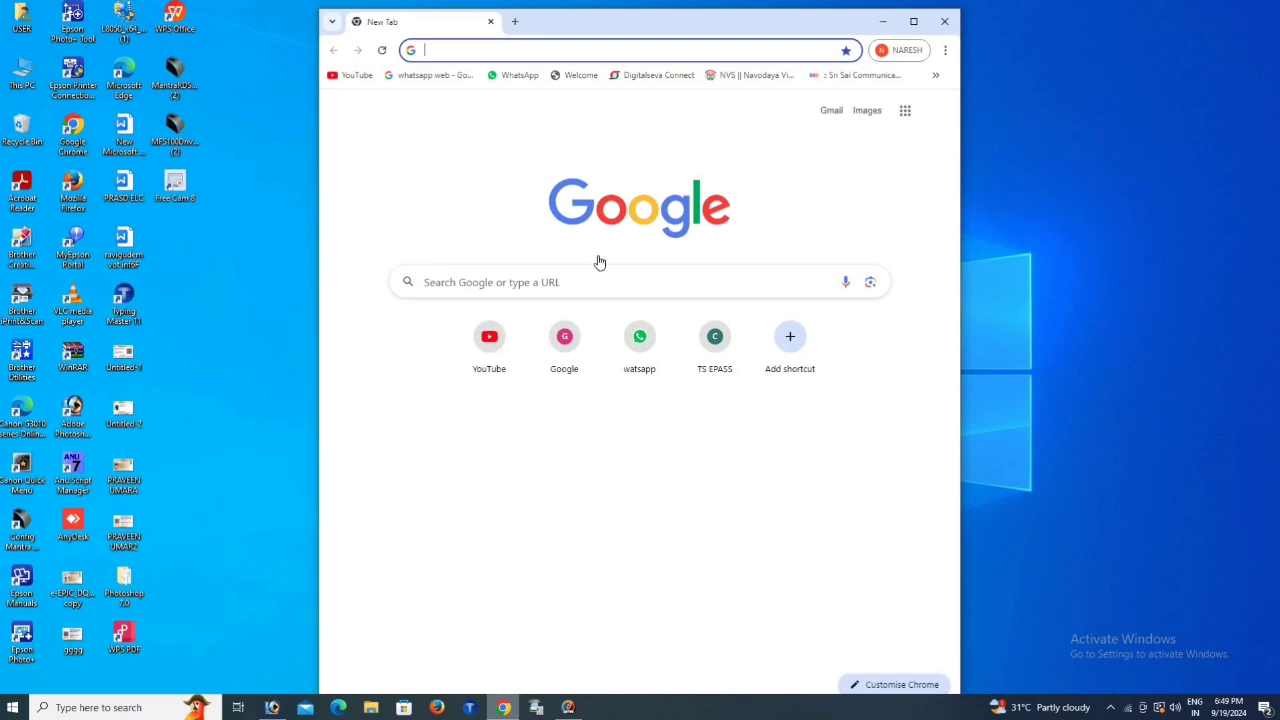
Maximize Chrome and search Google for 'DIGITALSEVA' via the digital seva suggestion.
left_click(914, 21)
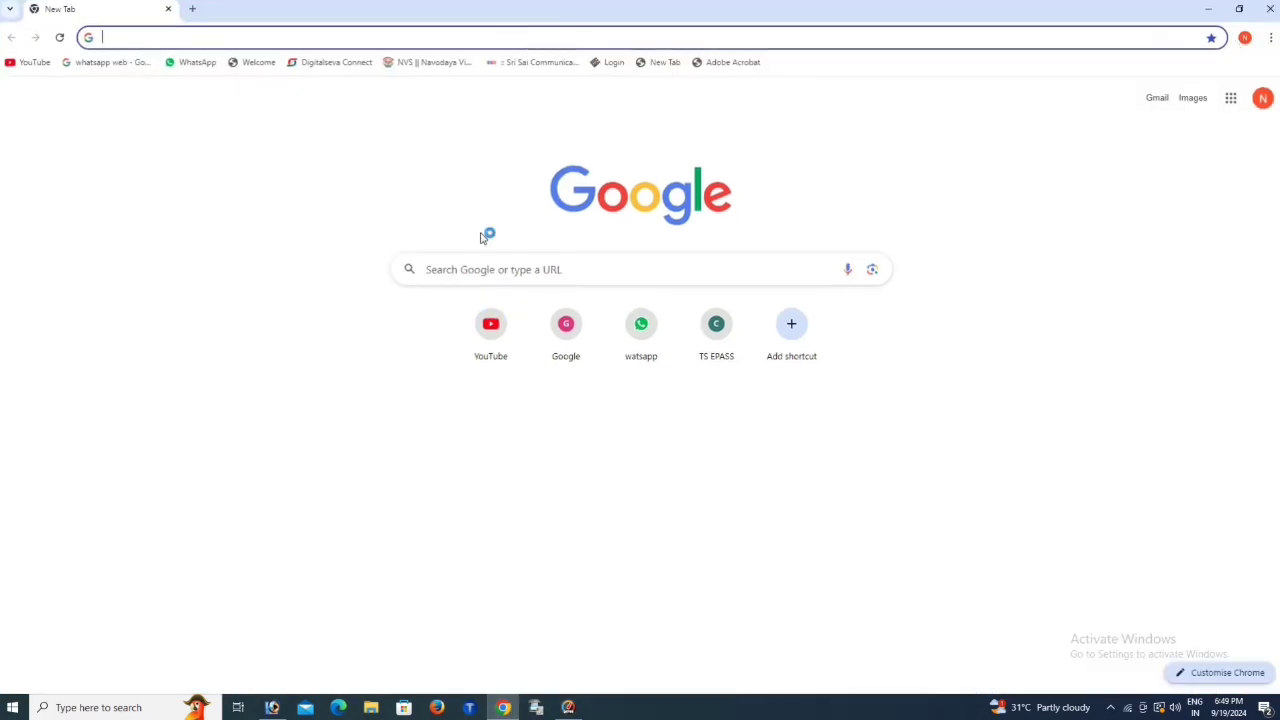
left_click(529, 273)
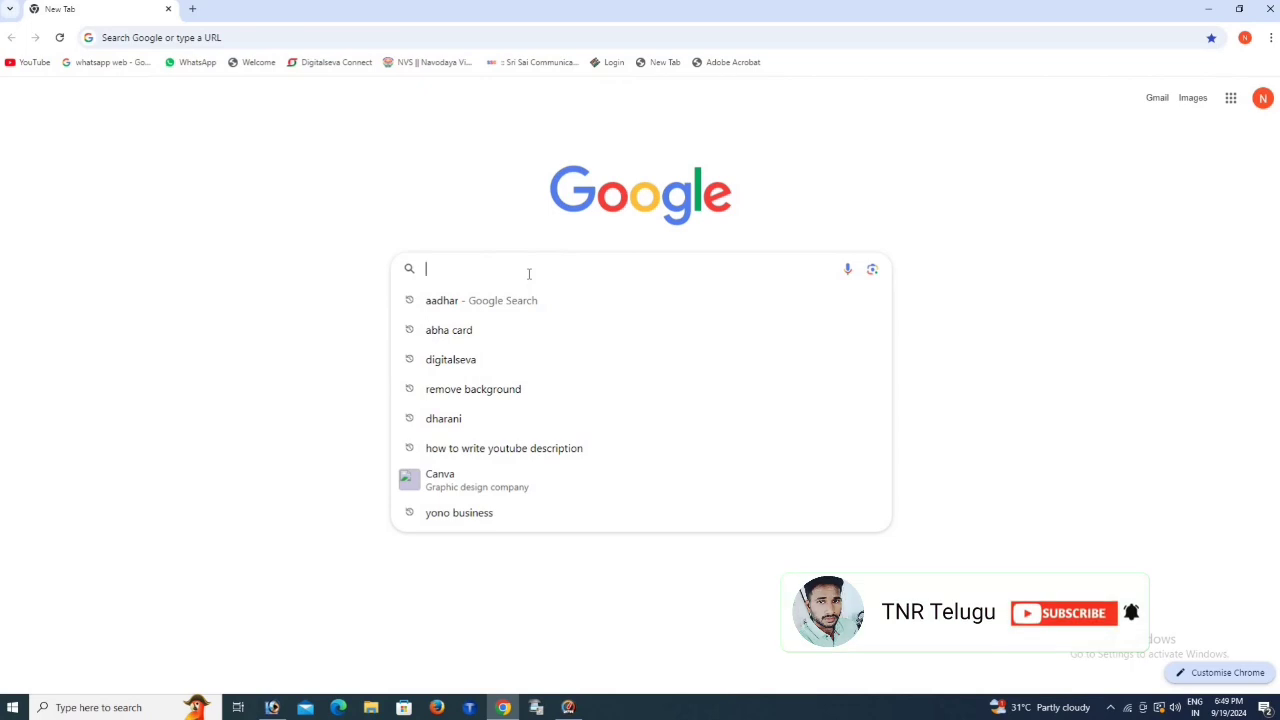
type("DIGITAL")
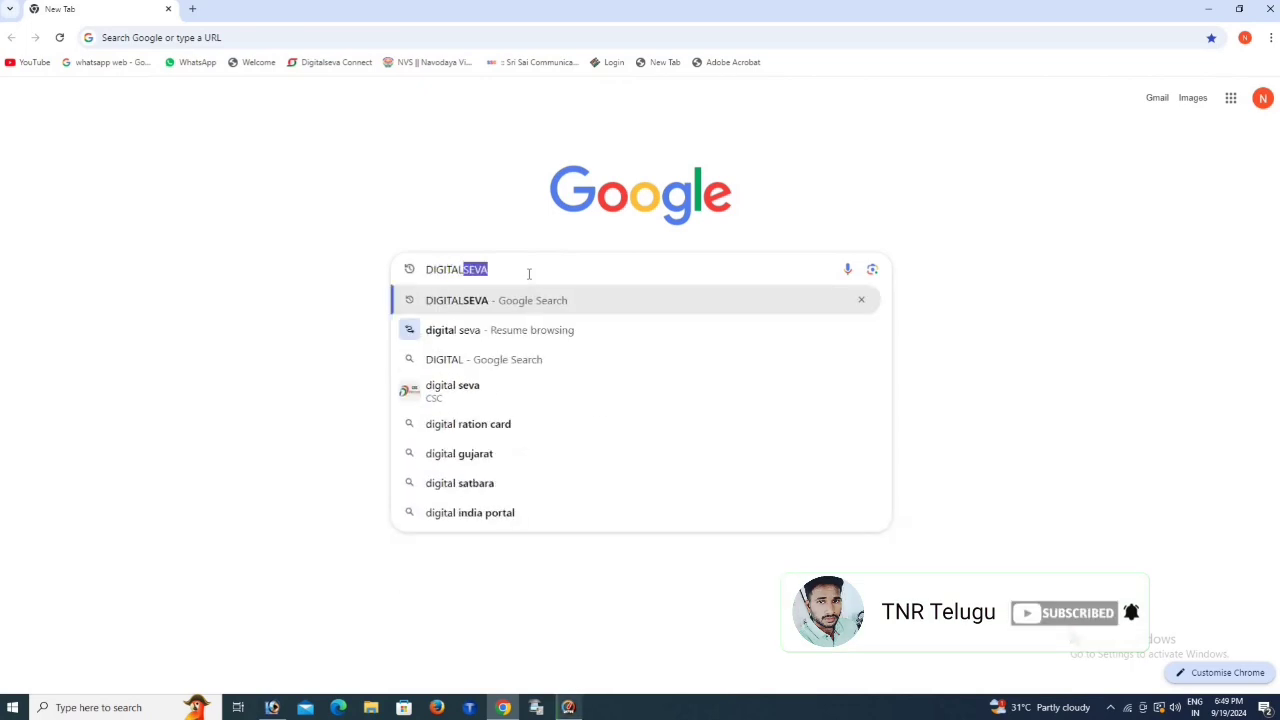
type("SEVA")
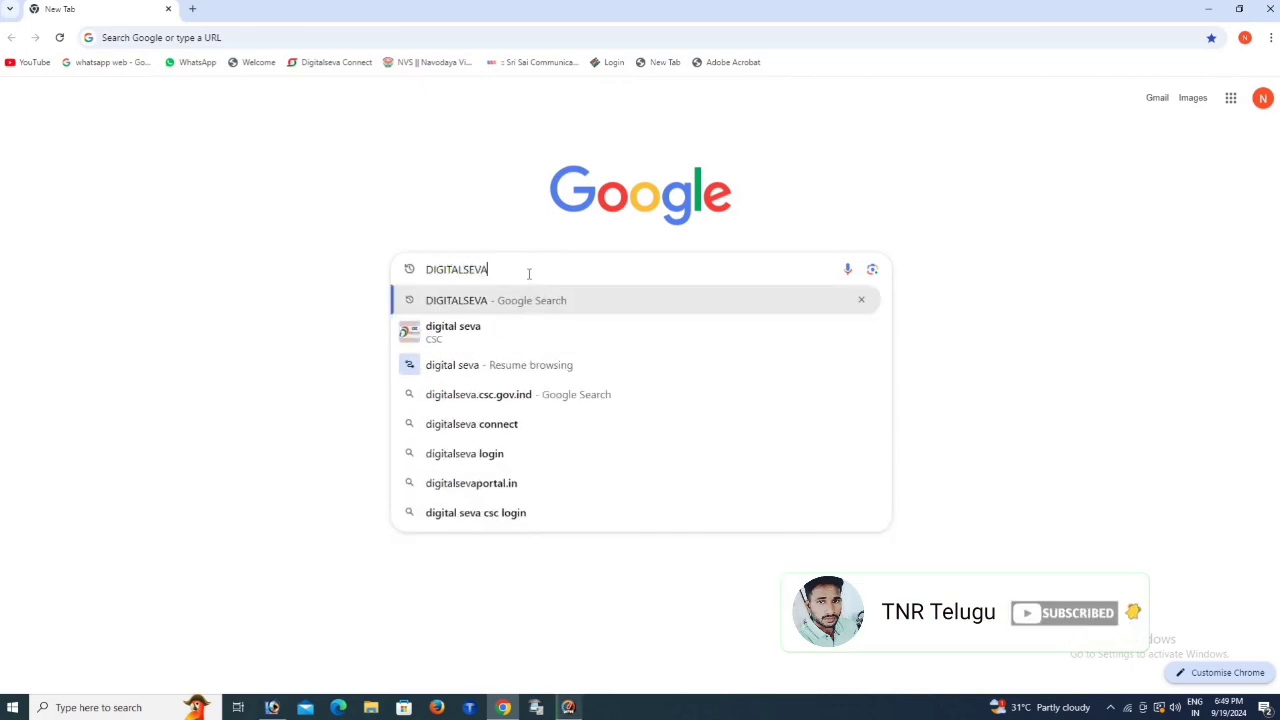
left_click(517, 331)
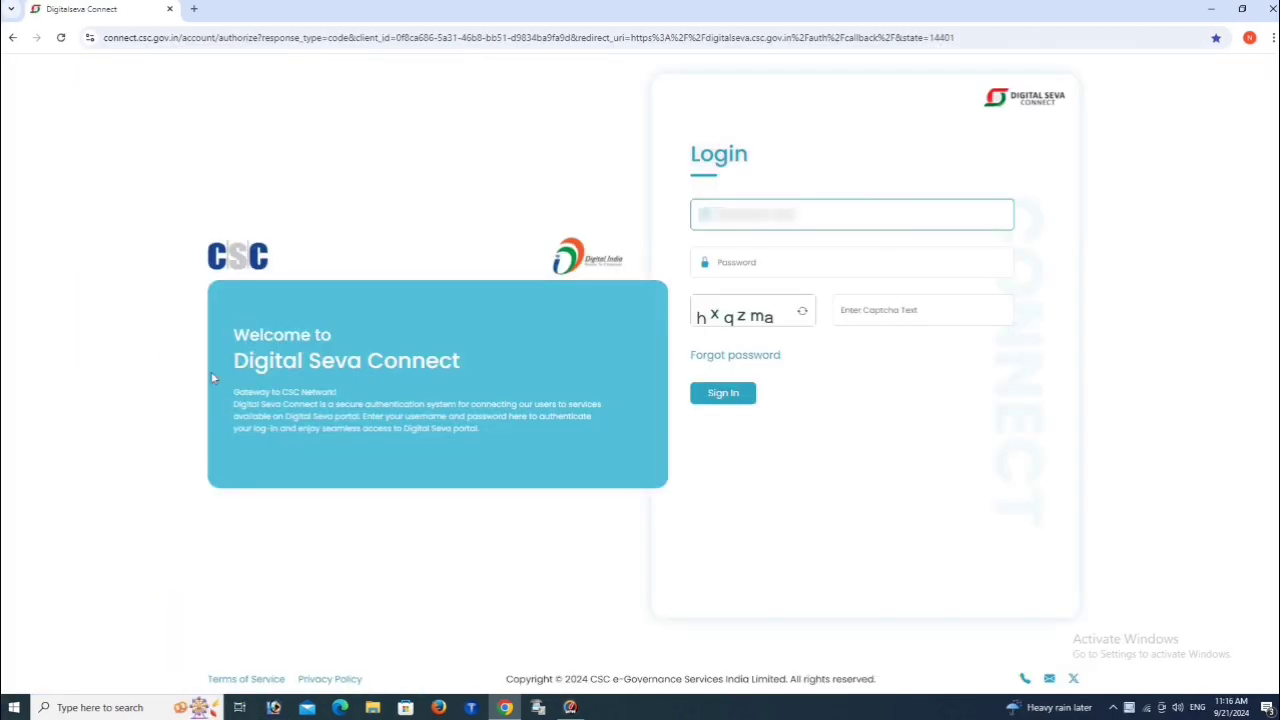
Sign in to Digital Seva Connect with the operator's username, password and the captcha code.
type("******")
key("Tab")
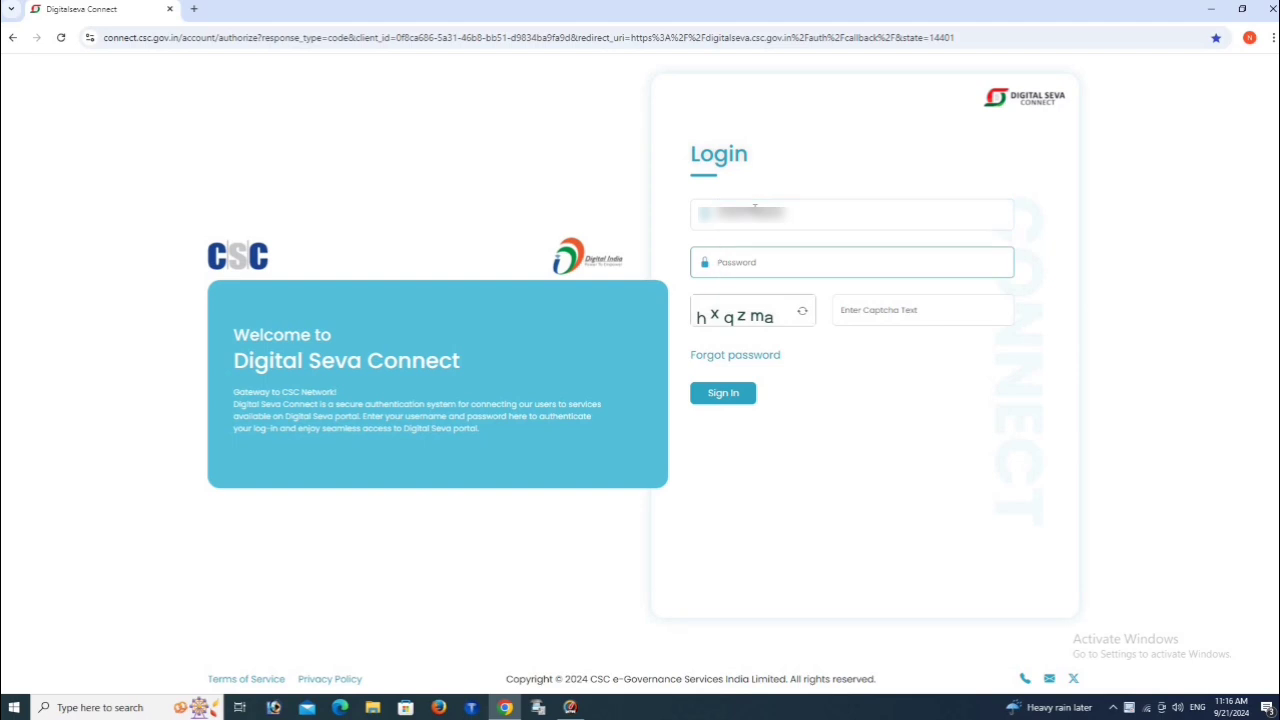
type("*")
left_click(887, 311)
type("h")
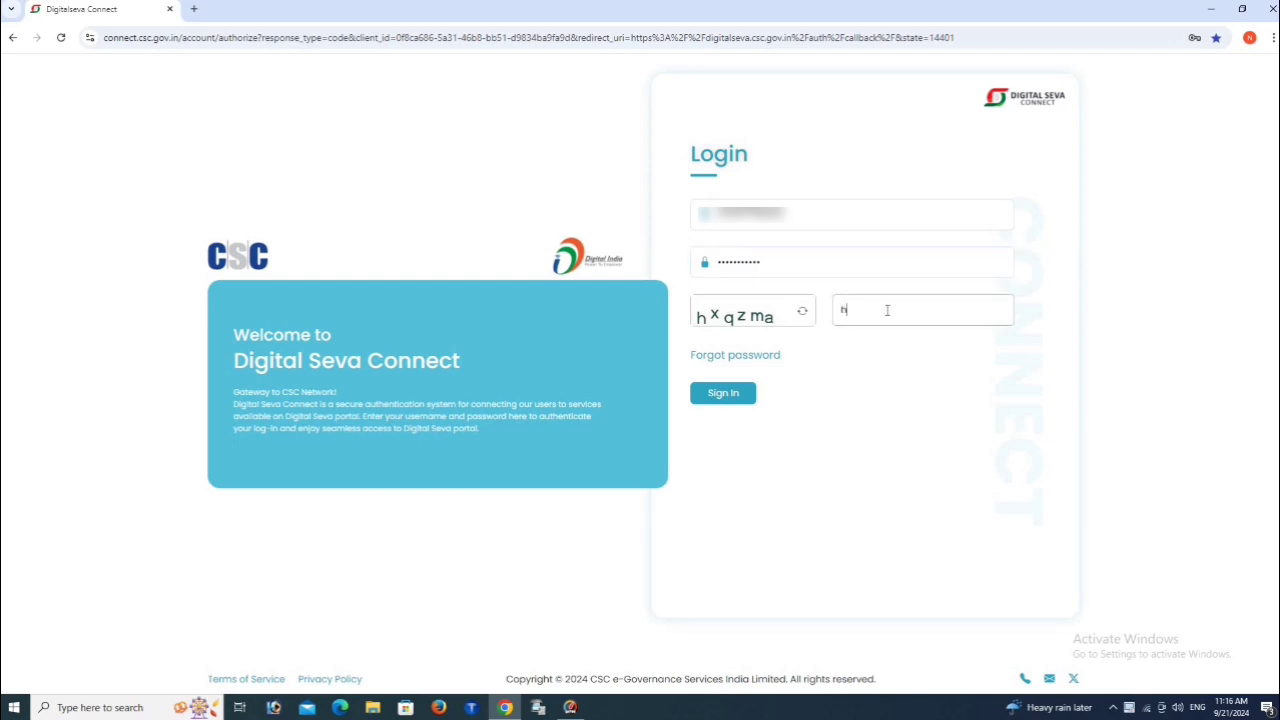
type("xqzma")
left_click(722, 398)
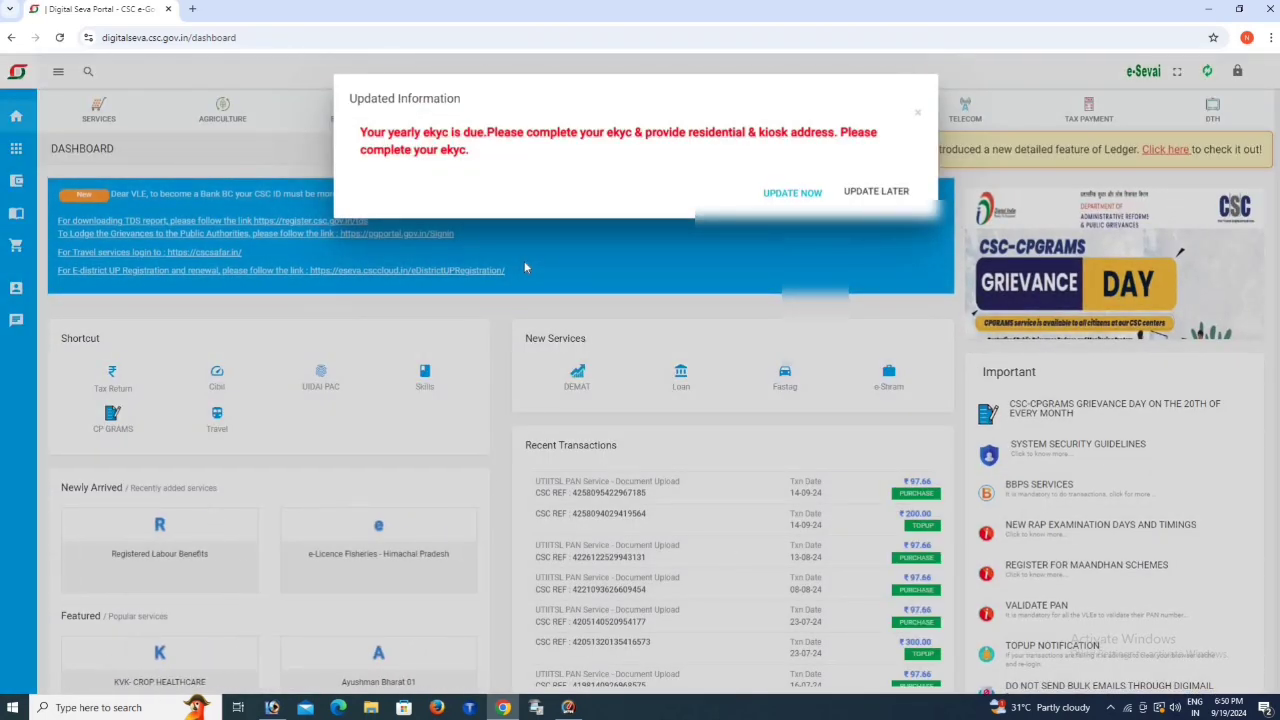
Postpone the eKYC reminder, search services for 'pan' and open the PAN Document Tracker.
left_click(852, 194)
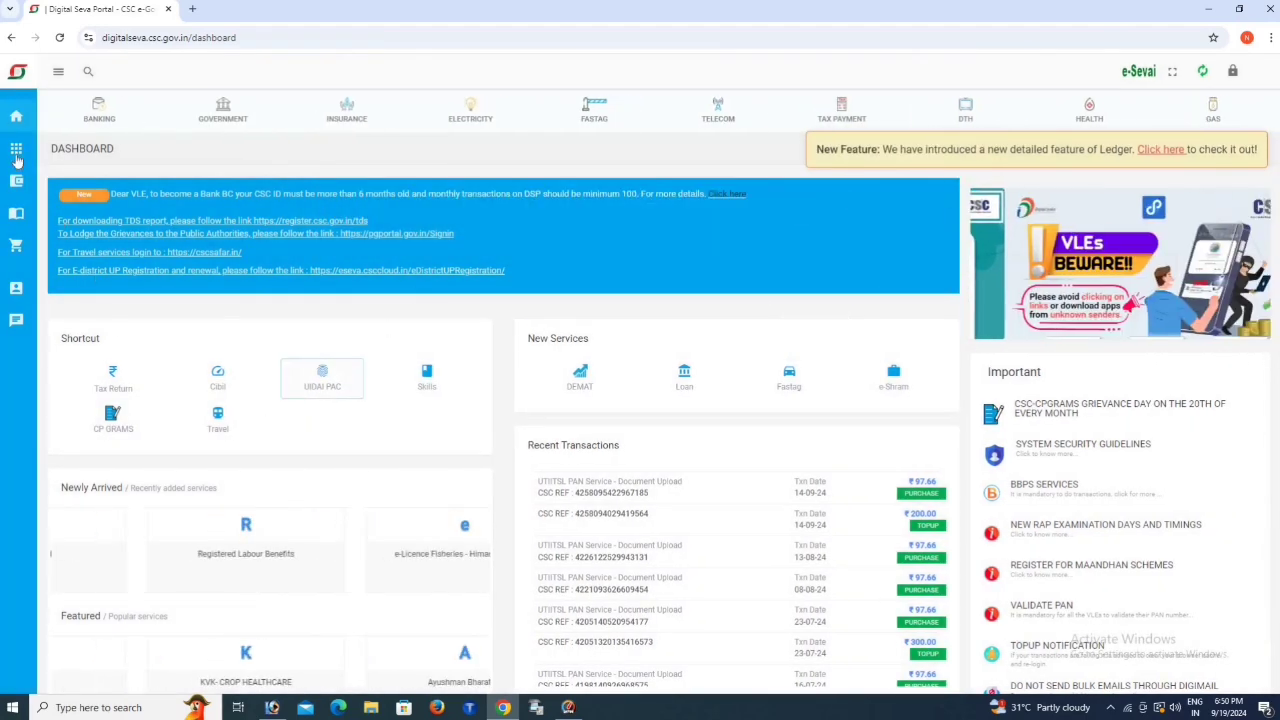
left_click(86, 73)
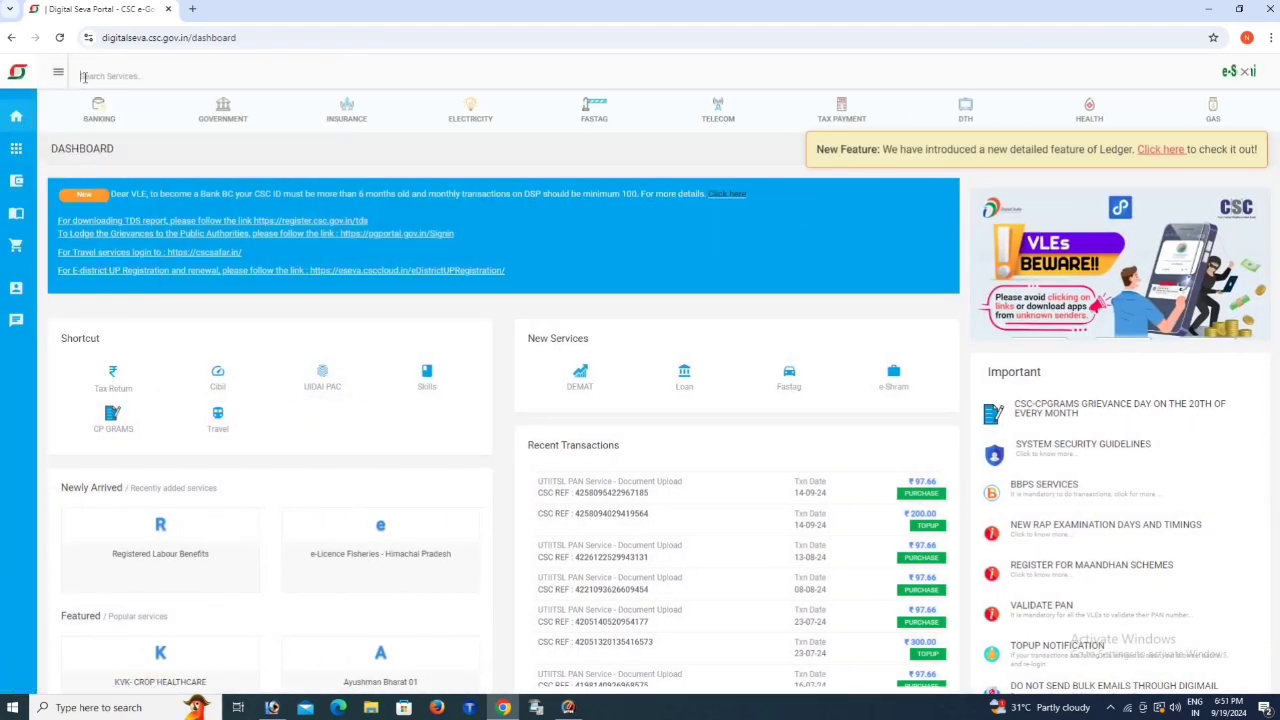
type("pan")
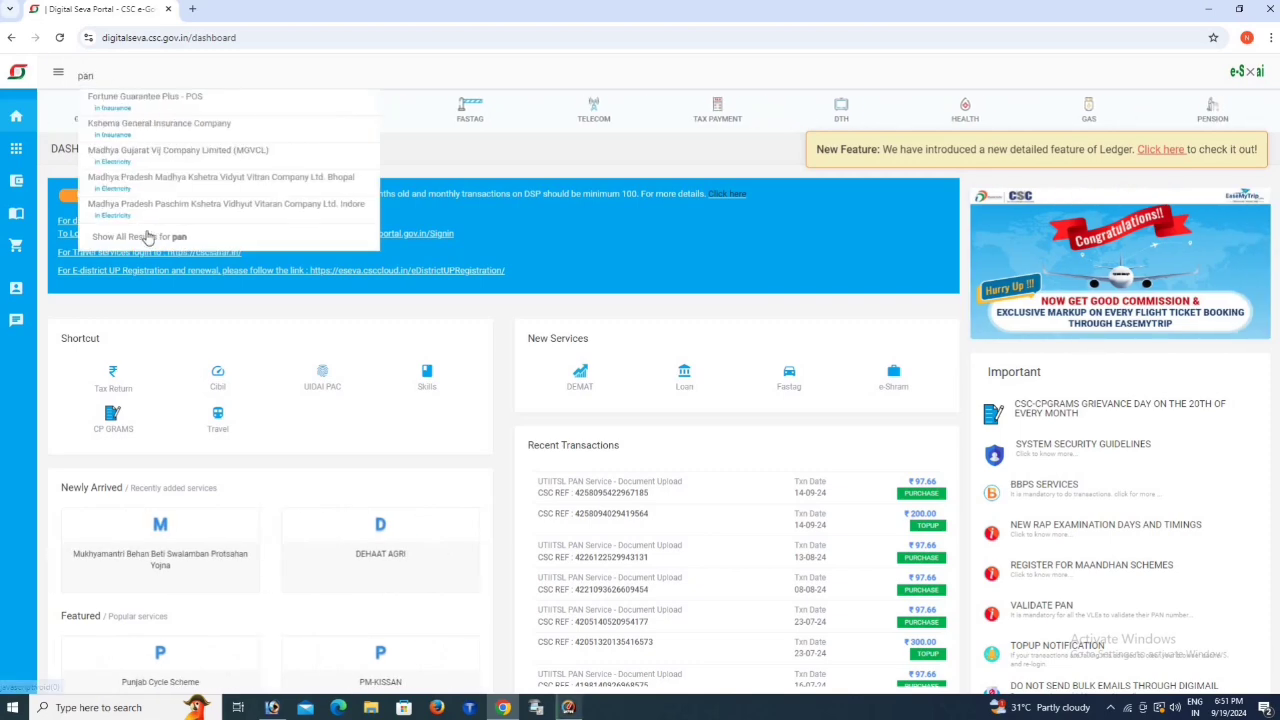
left_click(145, 236)
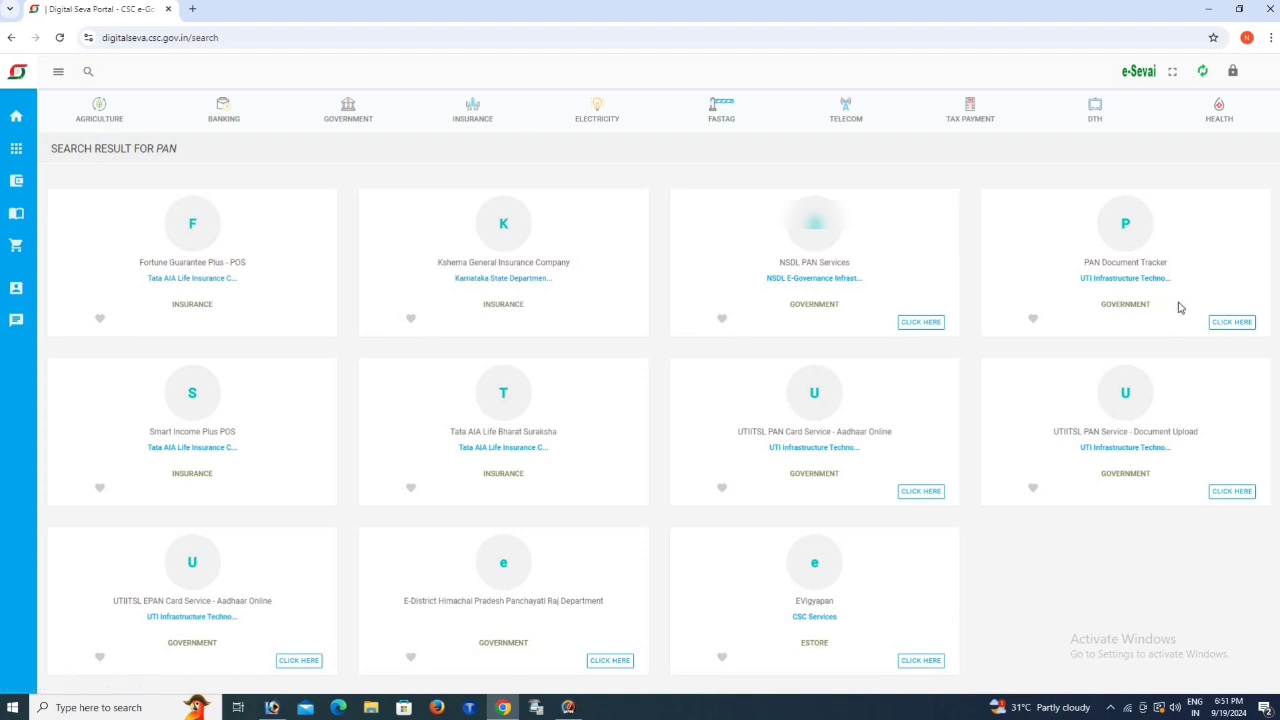
left_click(1229, 322)
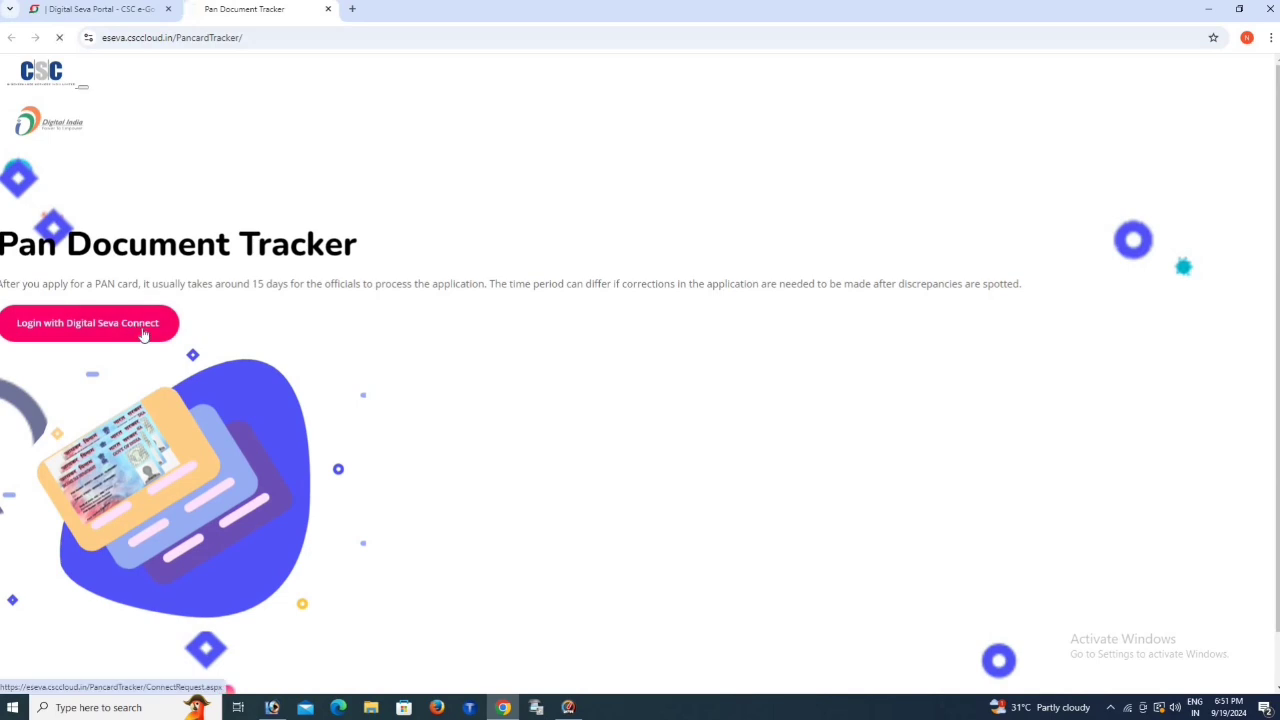
Log in with Digital Seva Connect, accept the PAN declaration and continue to UTIITSL login.
left_click(143, 331)
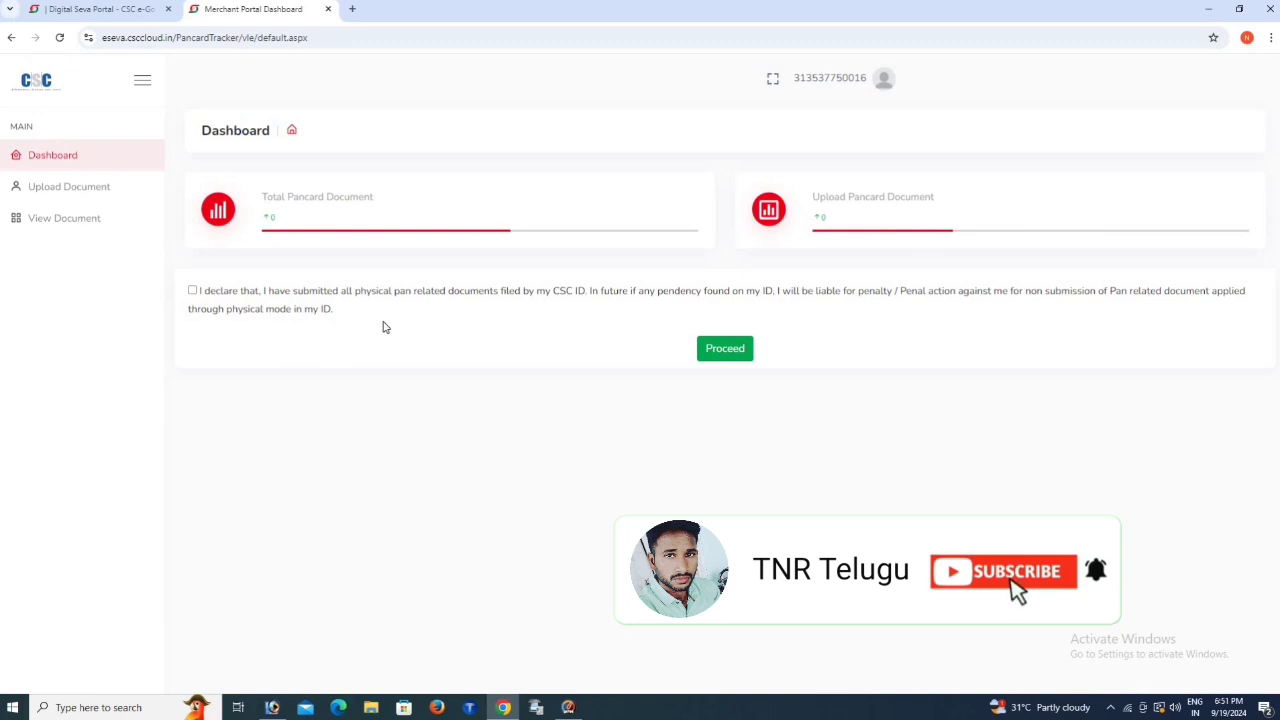
left_click(194, 292)
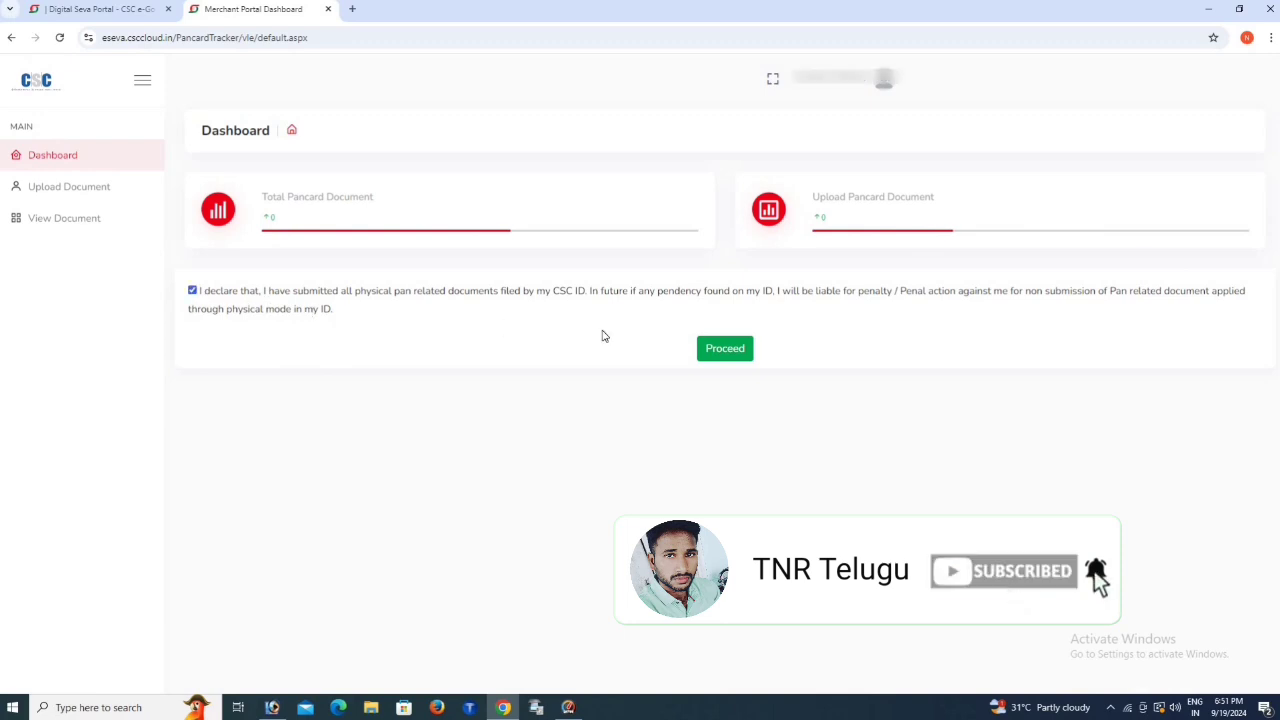
left_click(723, 347)
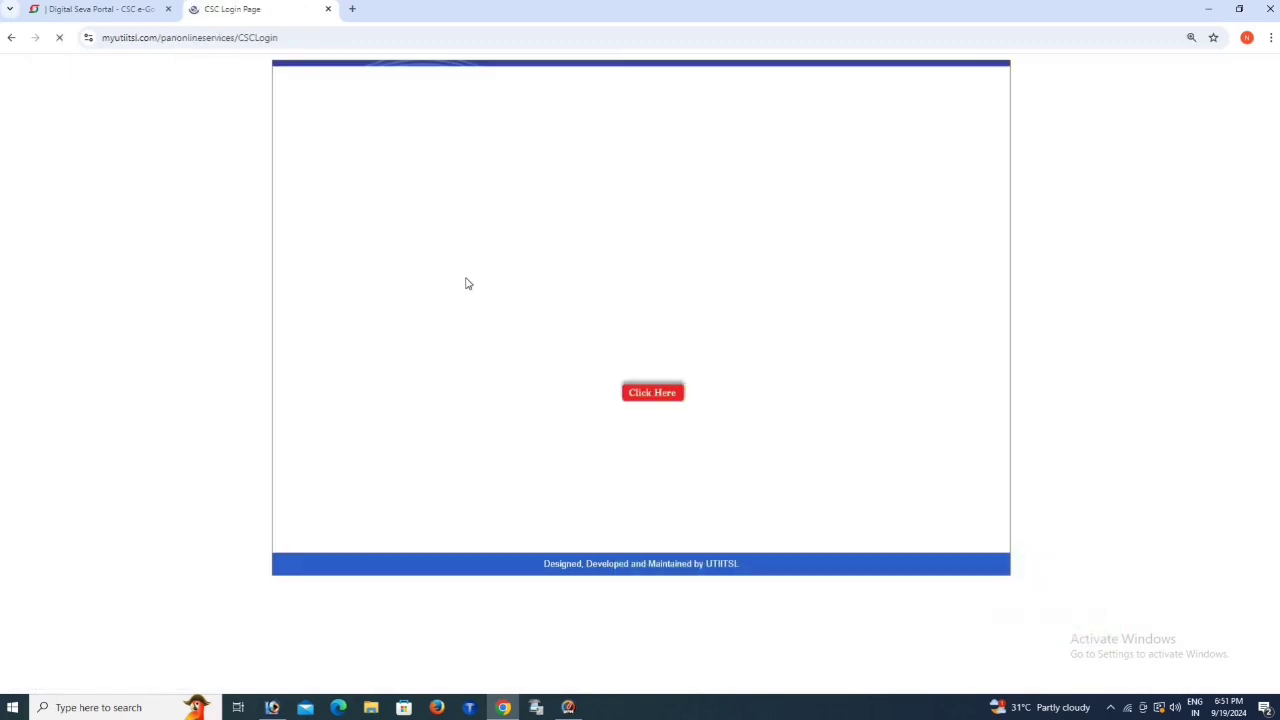
left_click(645, 390)
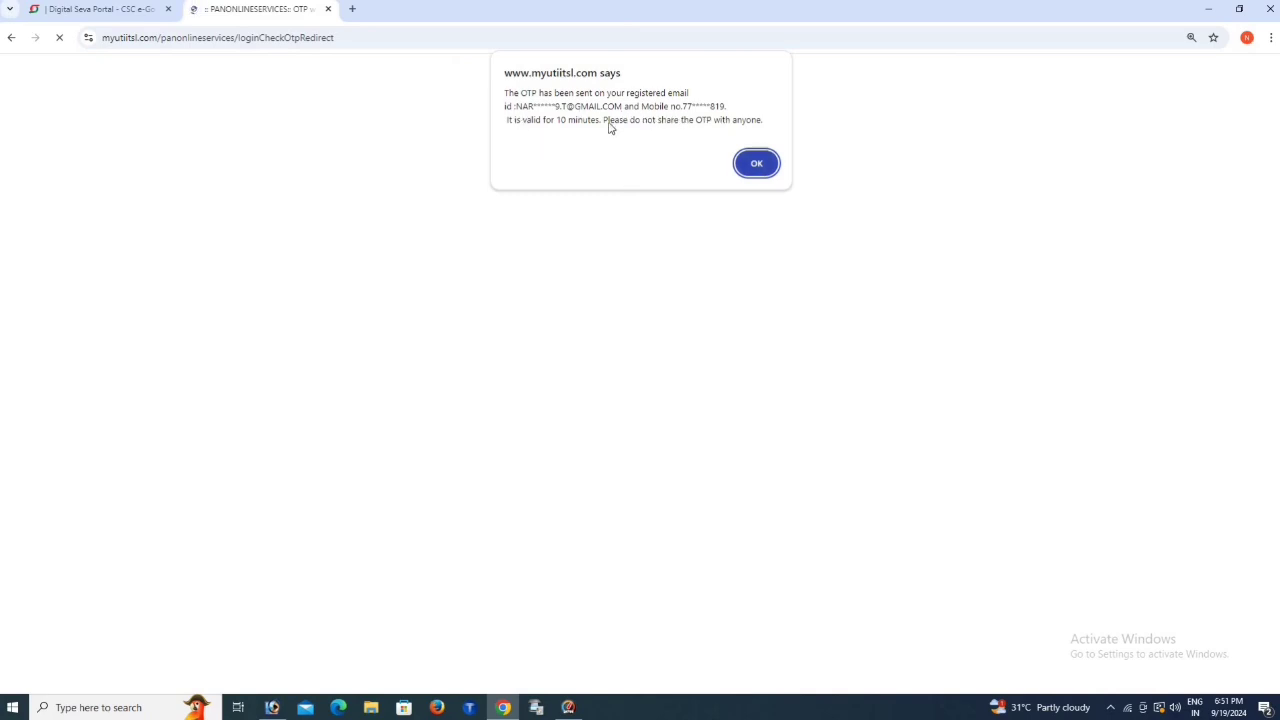
Acknowledge the OTP alert, then enter the received OTP and submit it to log in.
left_click(758, 165)
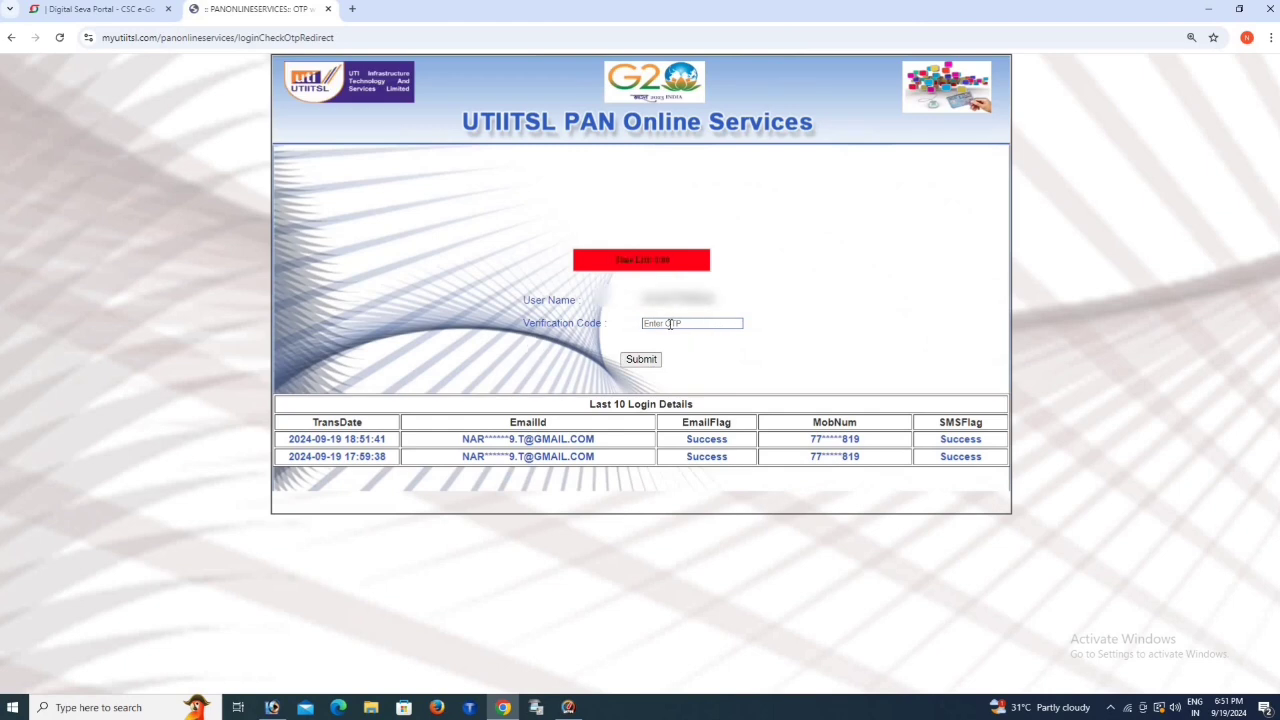
left_click(669, 324)
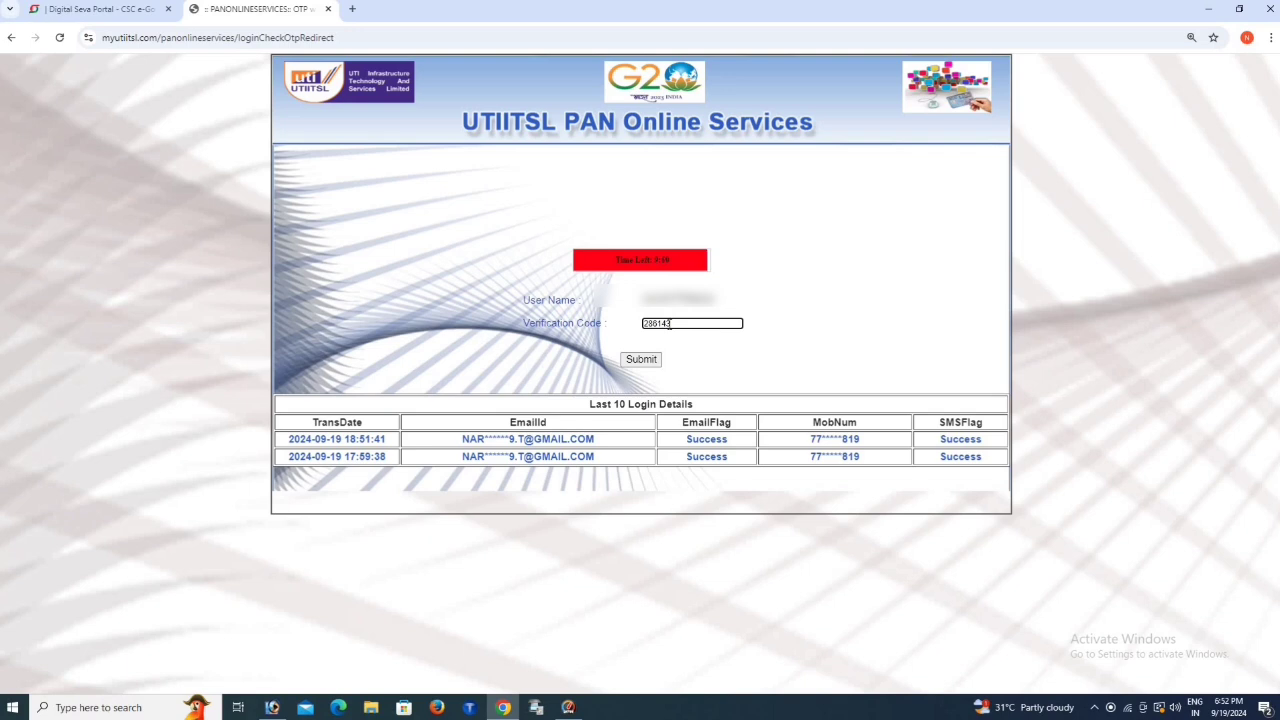
left_click(644, 359)
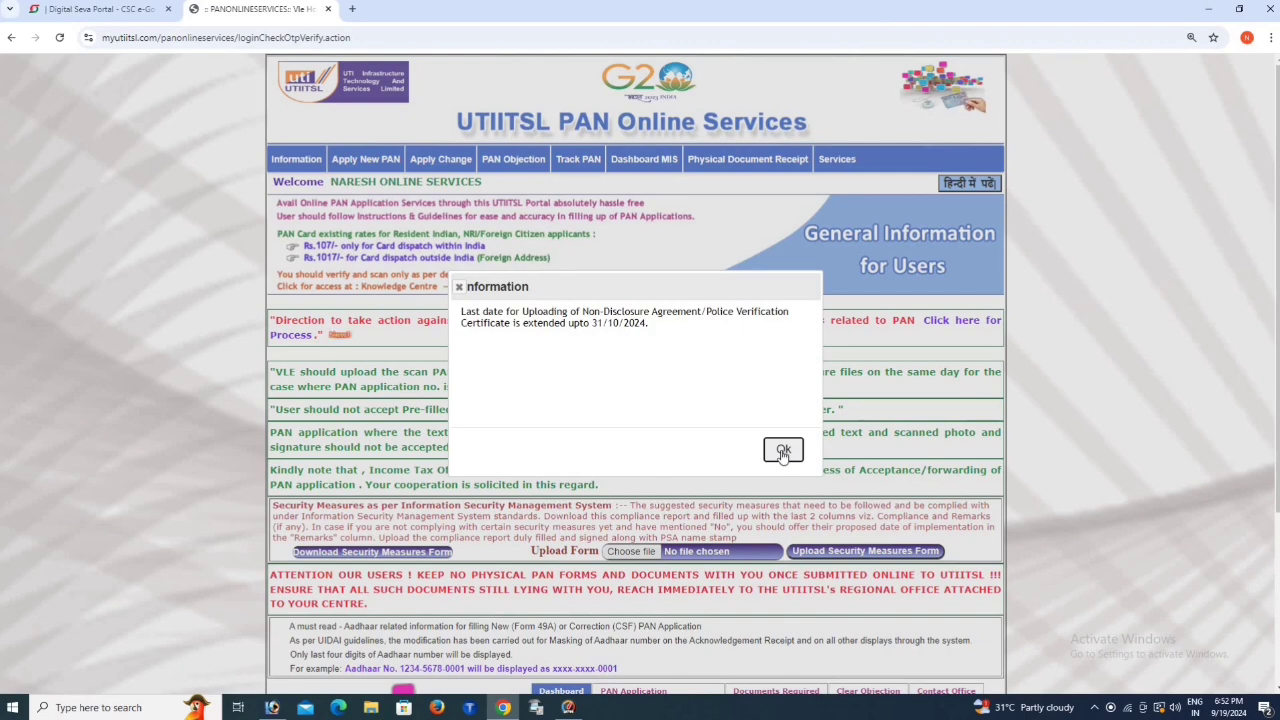
Dismiss the deadline notice and choose Apply New PAN > Application for New PAN 49A.
left_click(783, 452)
mouse_move(366, 159)
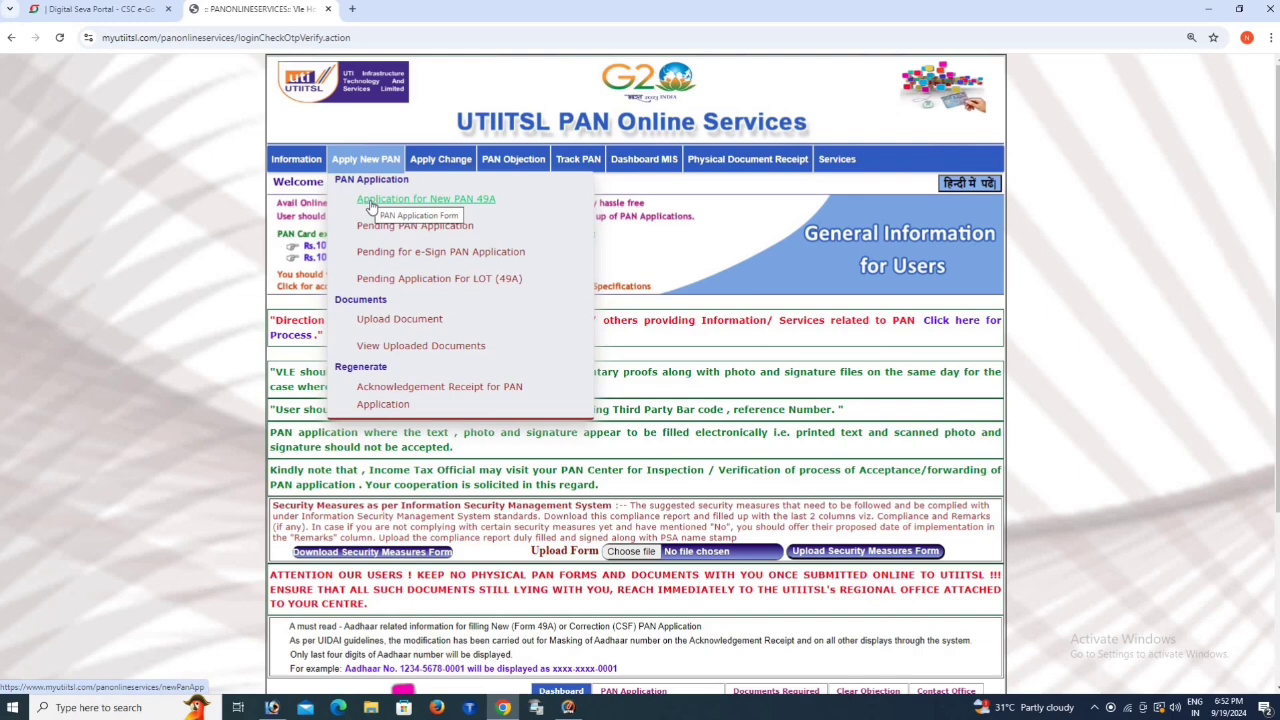
left_click(370, 206)
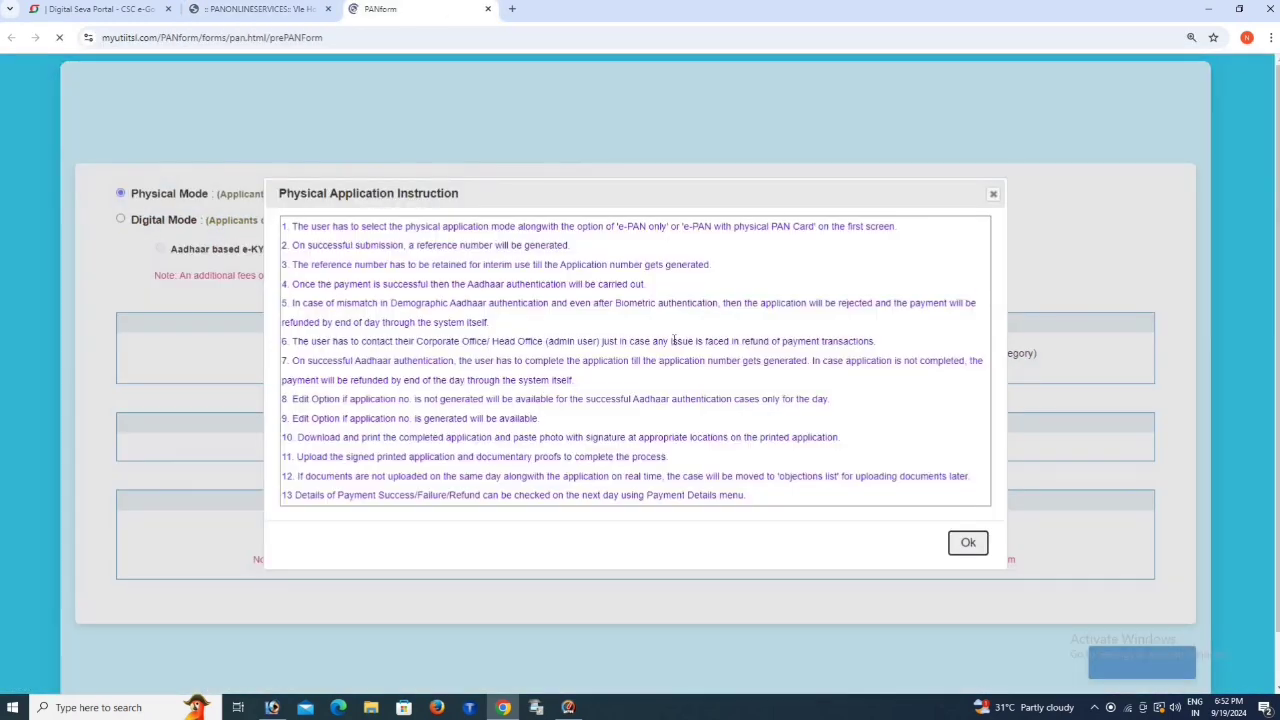
Choose status Individual, No for defence/NRI, and both physical PAN card and e-PAN, then submit.
left_click(969, 543)
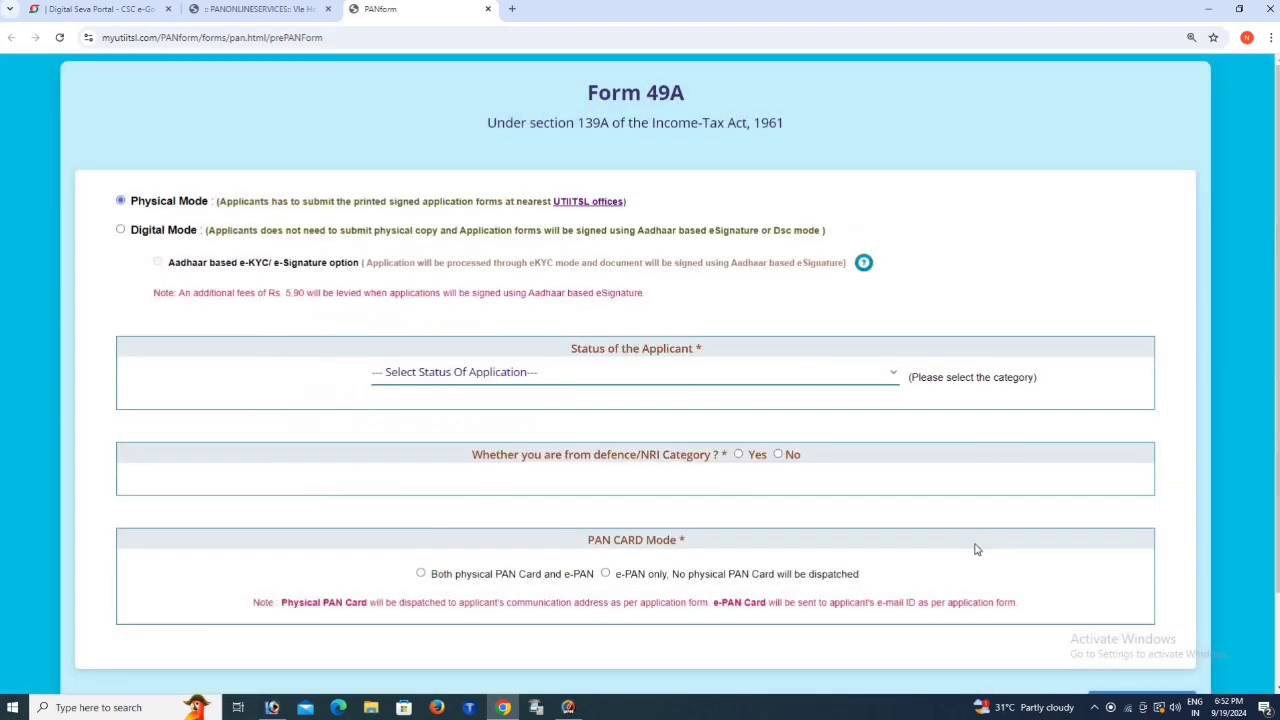
left_click(556, 388)
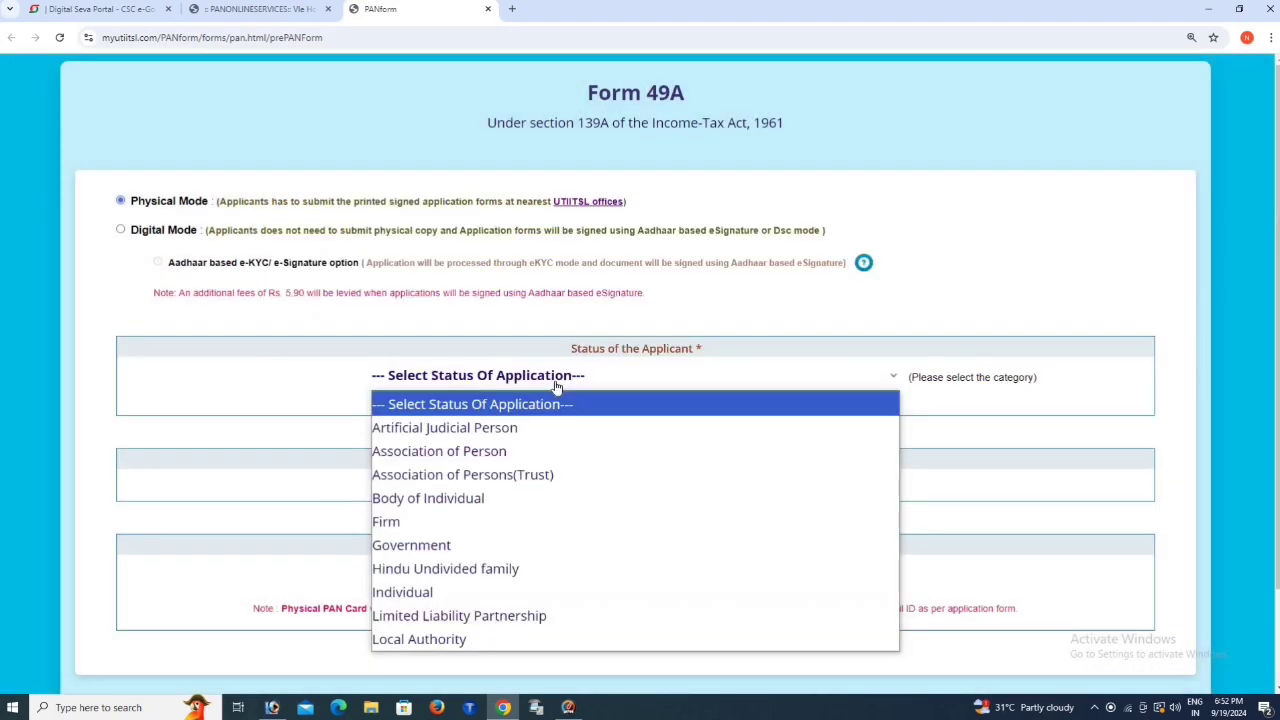
left_click(486, 592)
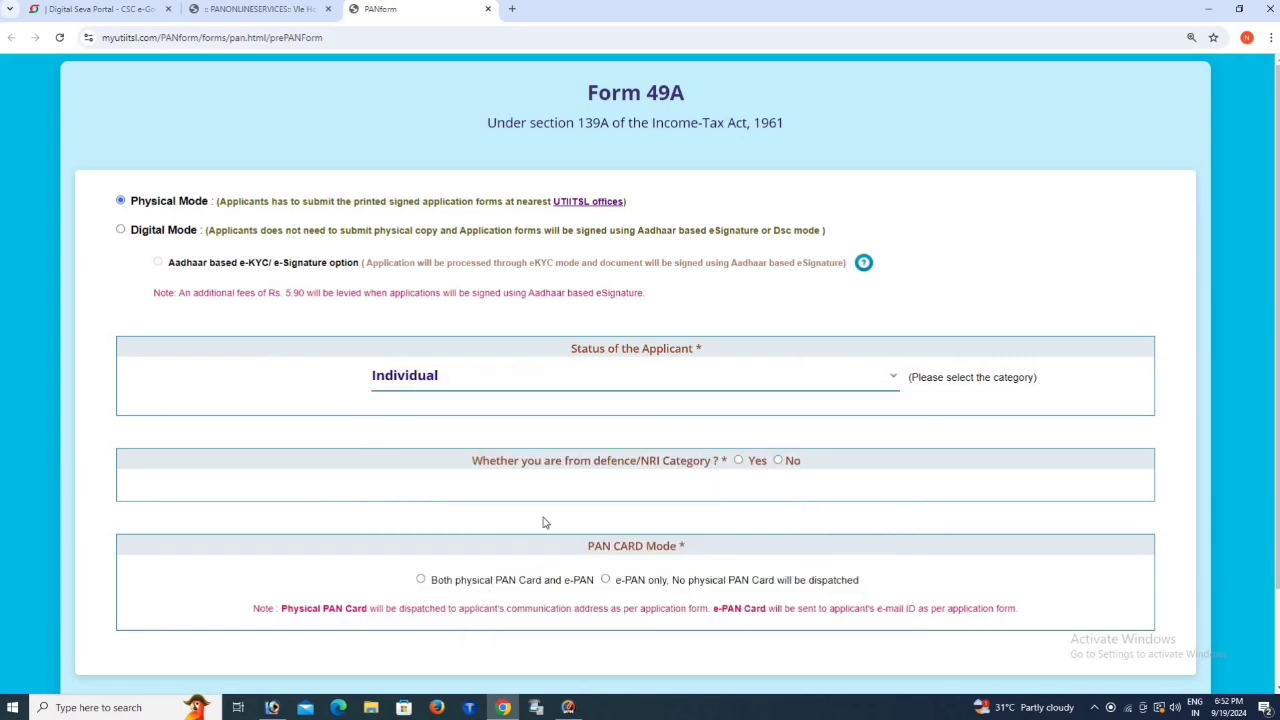
left_click(779, 461)
scroll(726, 415, "down", 1)
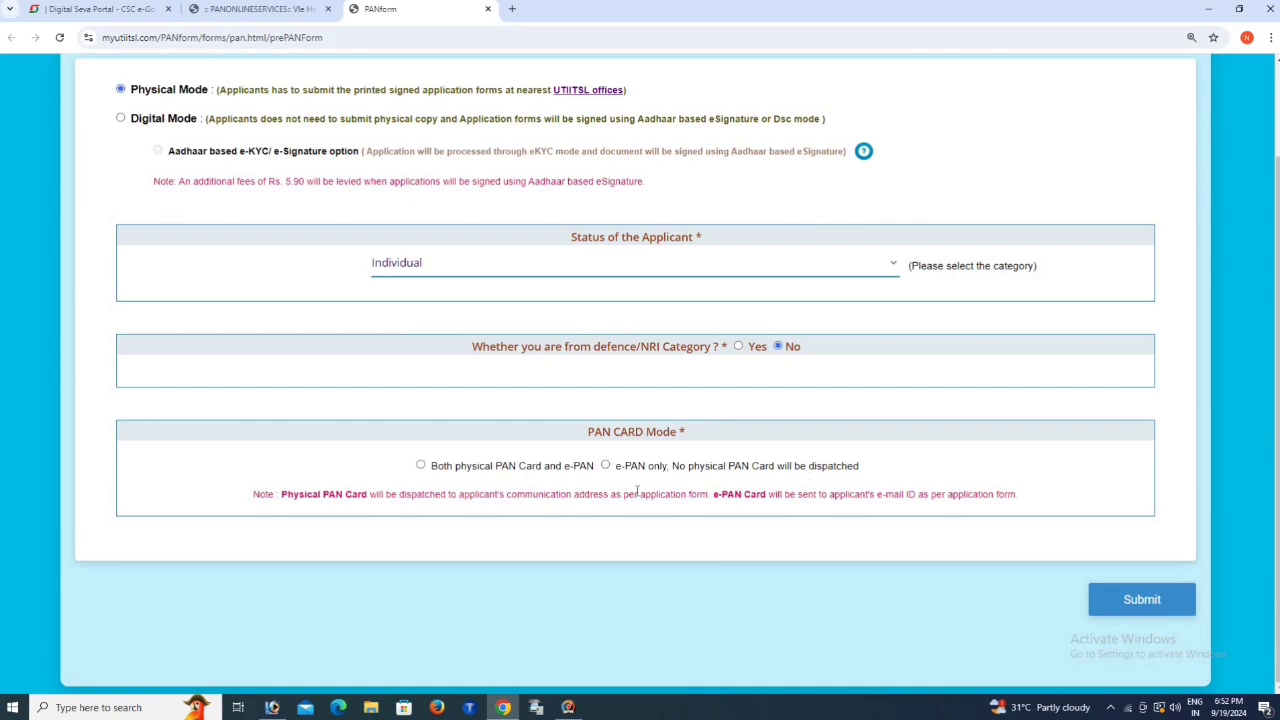
left_click(420, 466)
left_click(1166, 605)
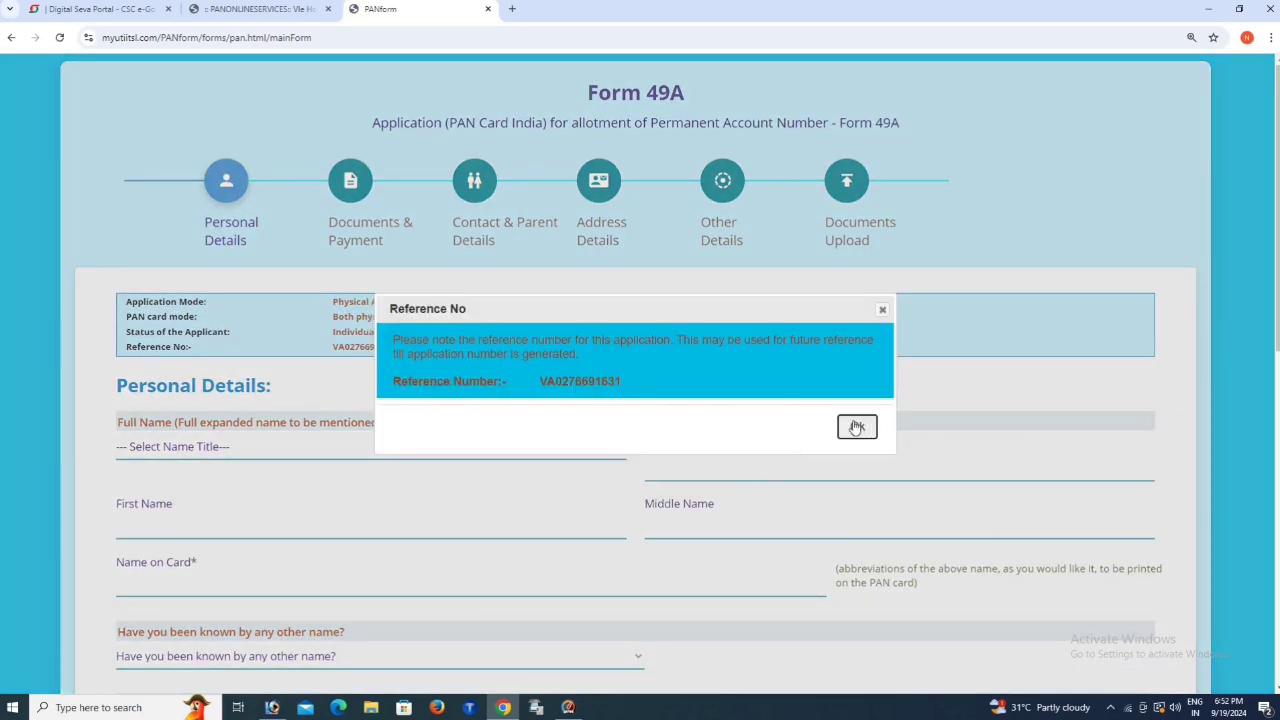
Dismiss the Reference No notice and open the Name Title dropdown in Personal Details.
left_click(857, 427)
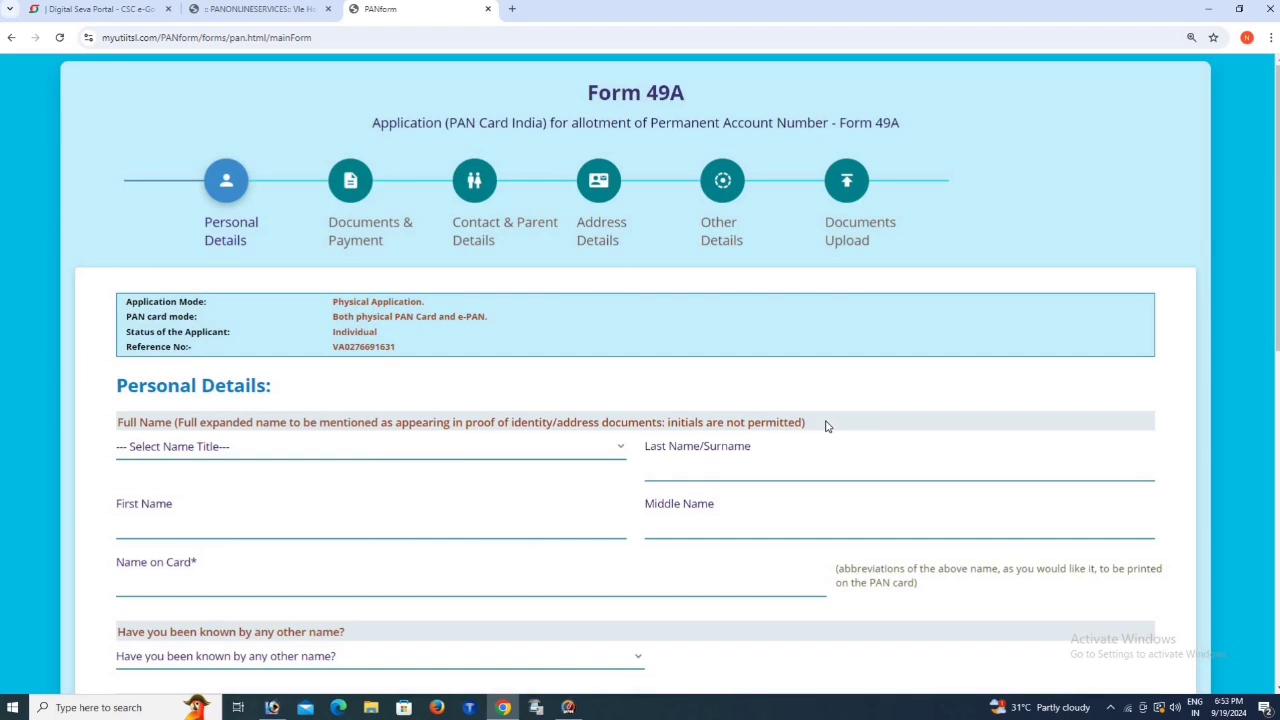
scroll(826, 426, "down", 3)
left_click(213, 121)
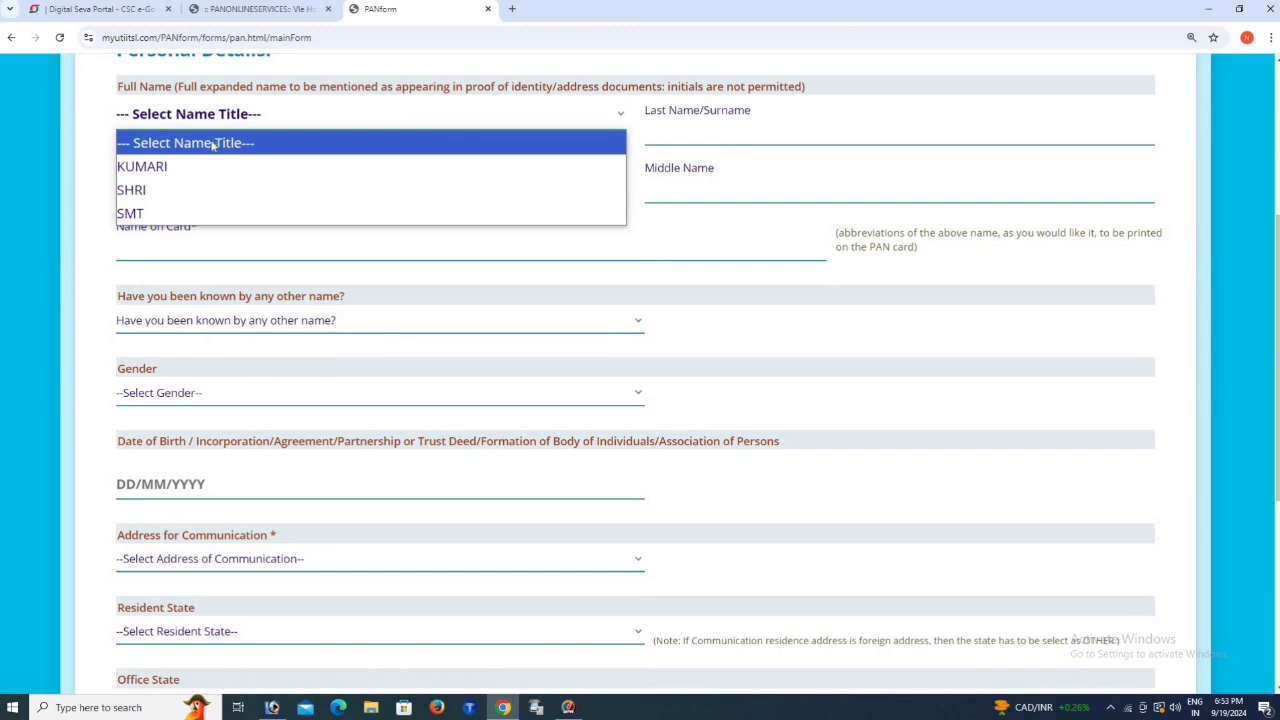
Choose title SMT and enter the applicant's surname, first name and name on card.
left_click(197, 210)
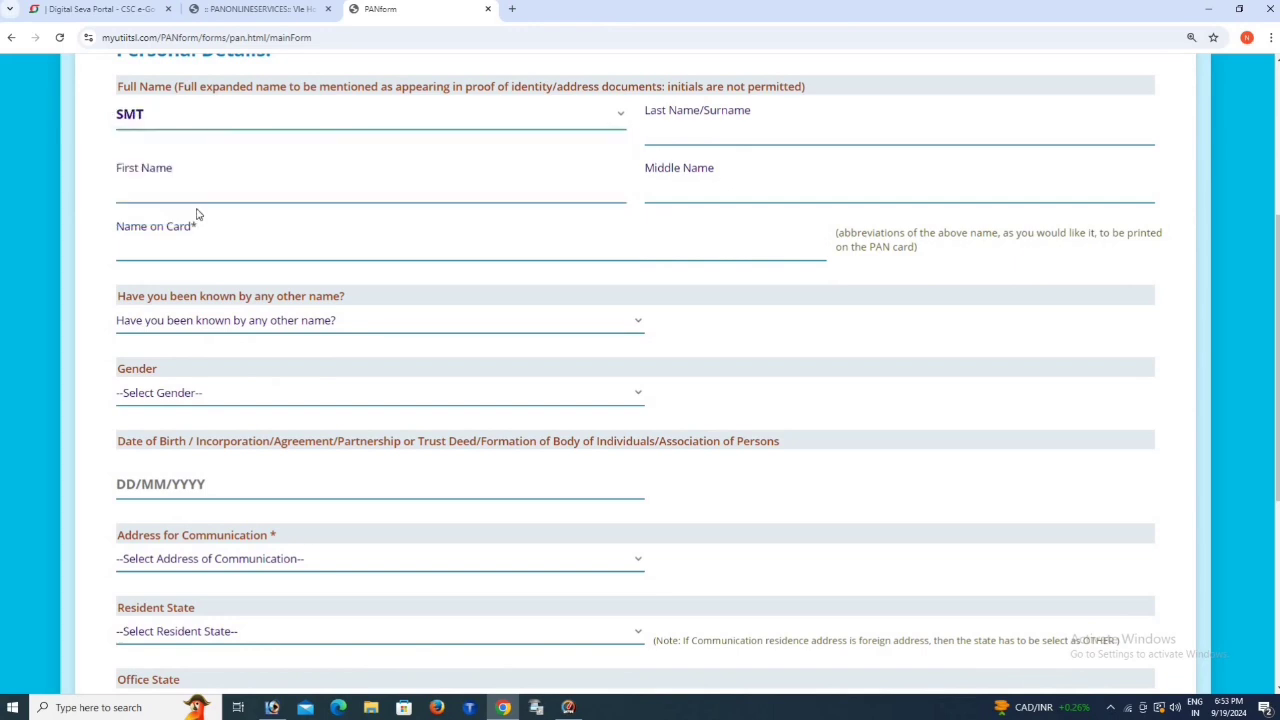
left_click(680, 130)
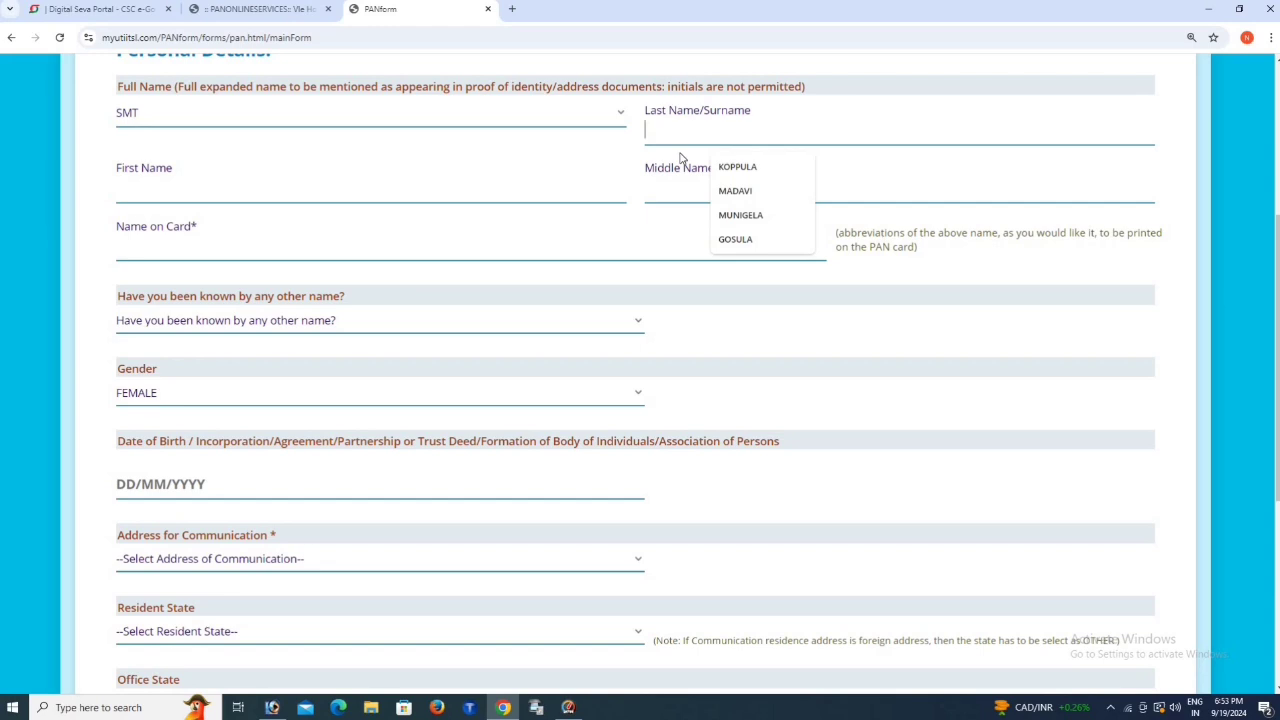
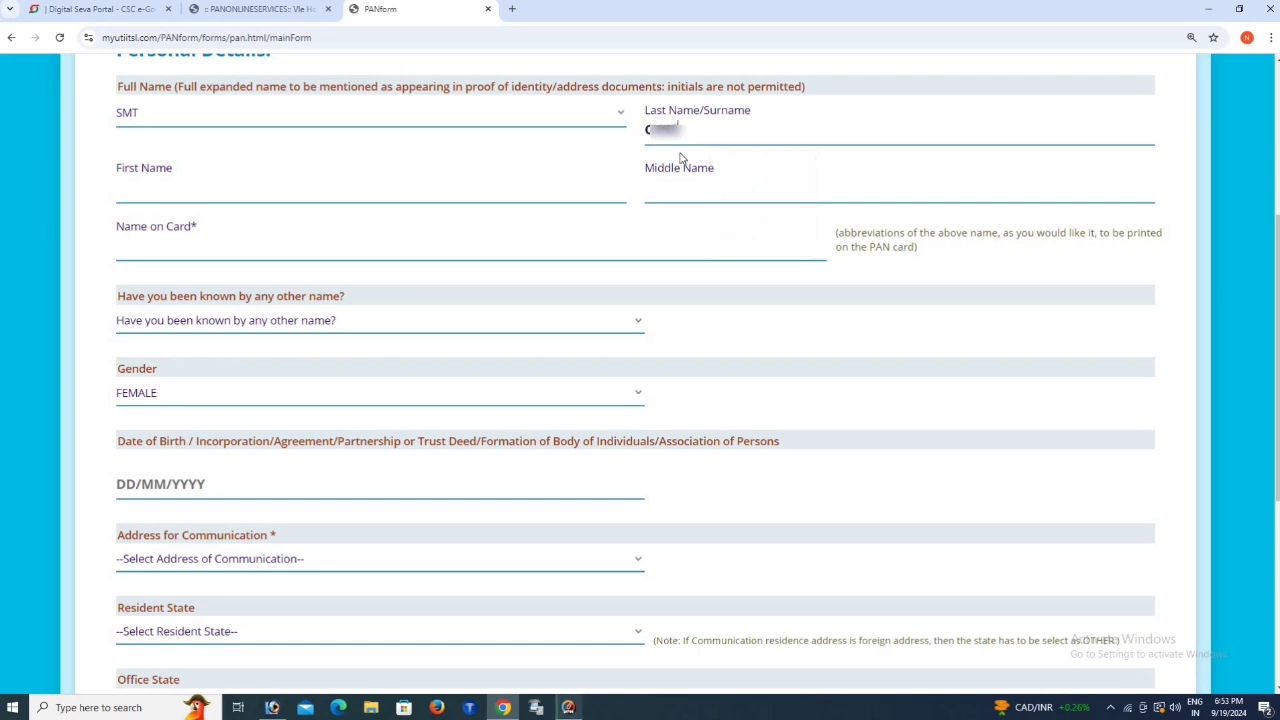
key("Tab")
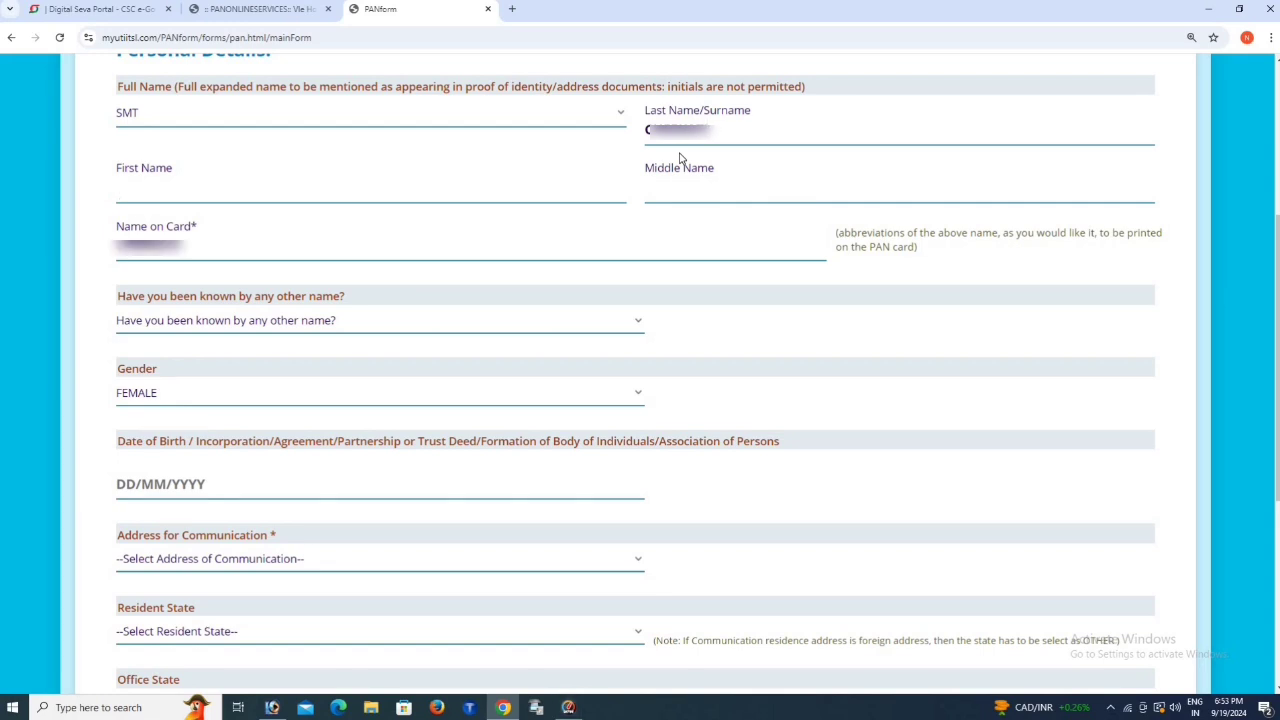
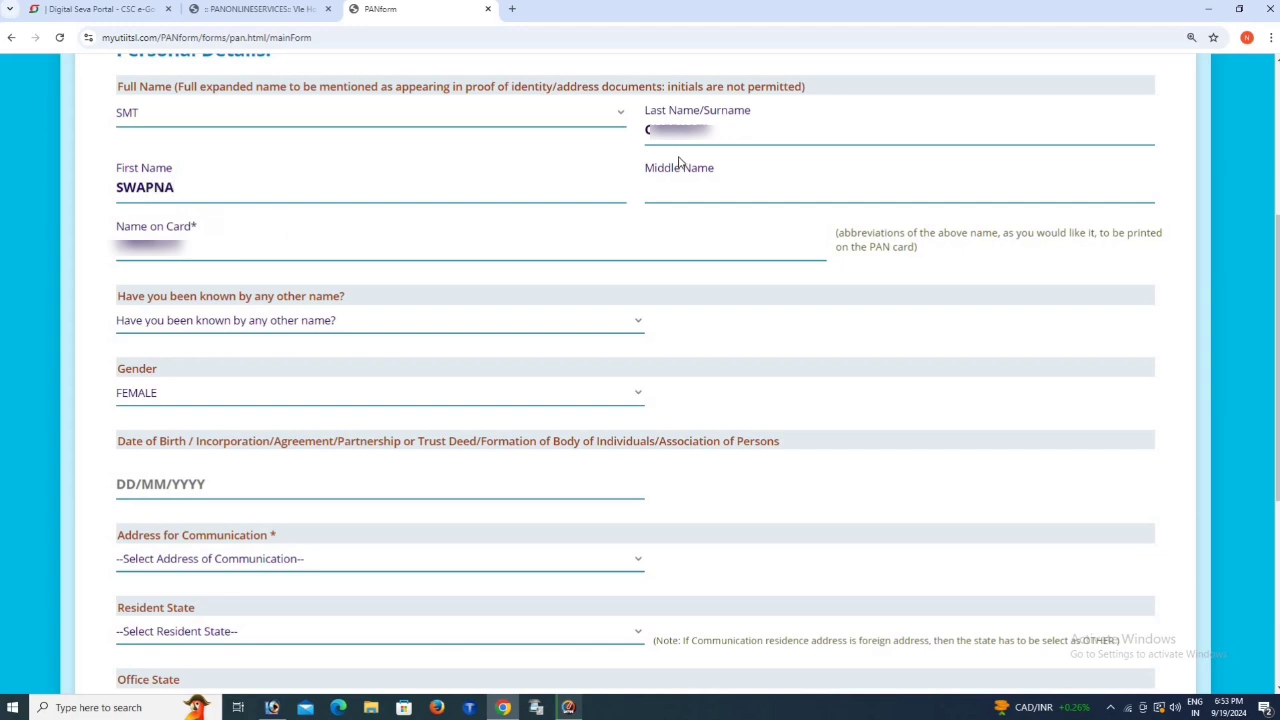
key("Tab")
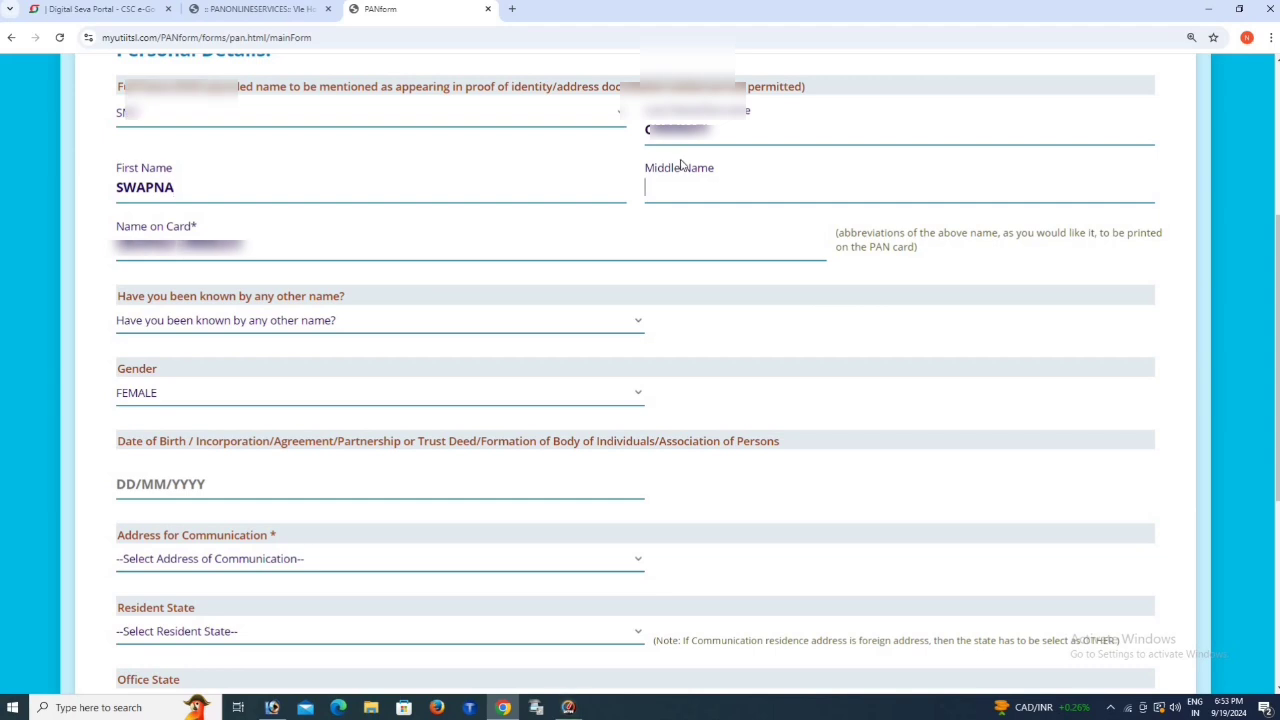
key("Tab")
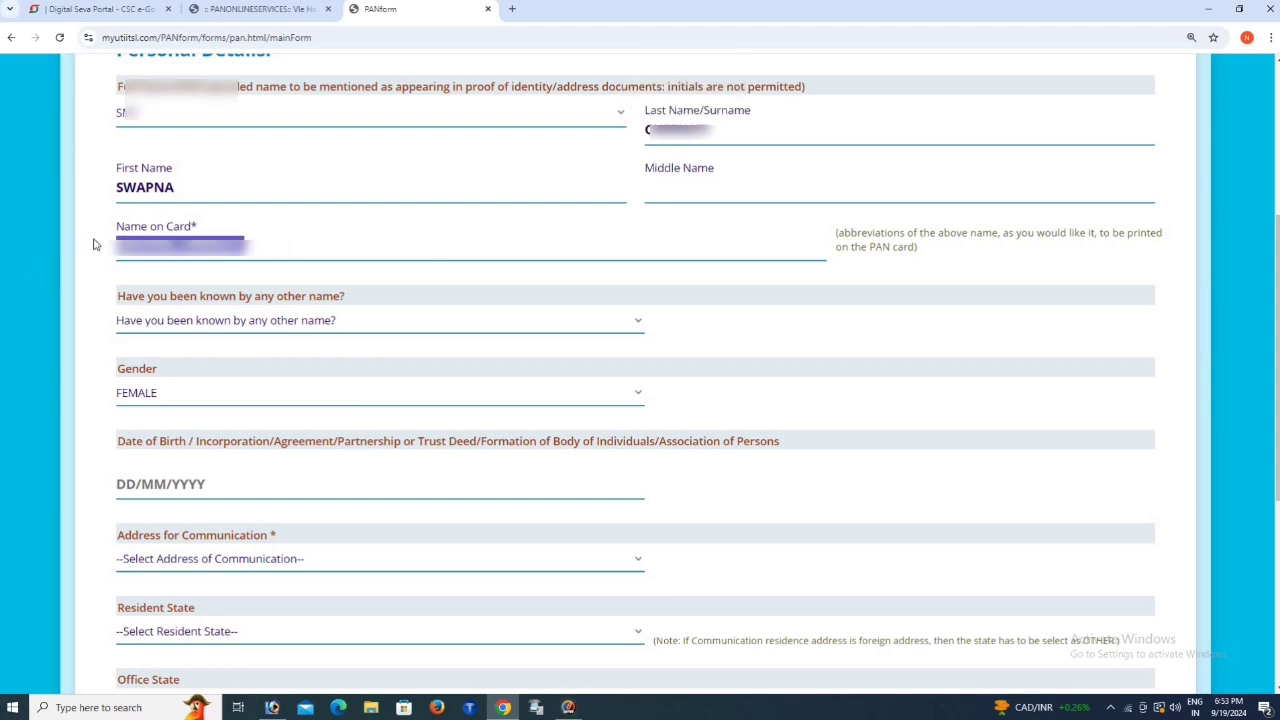
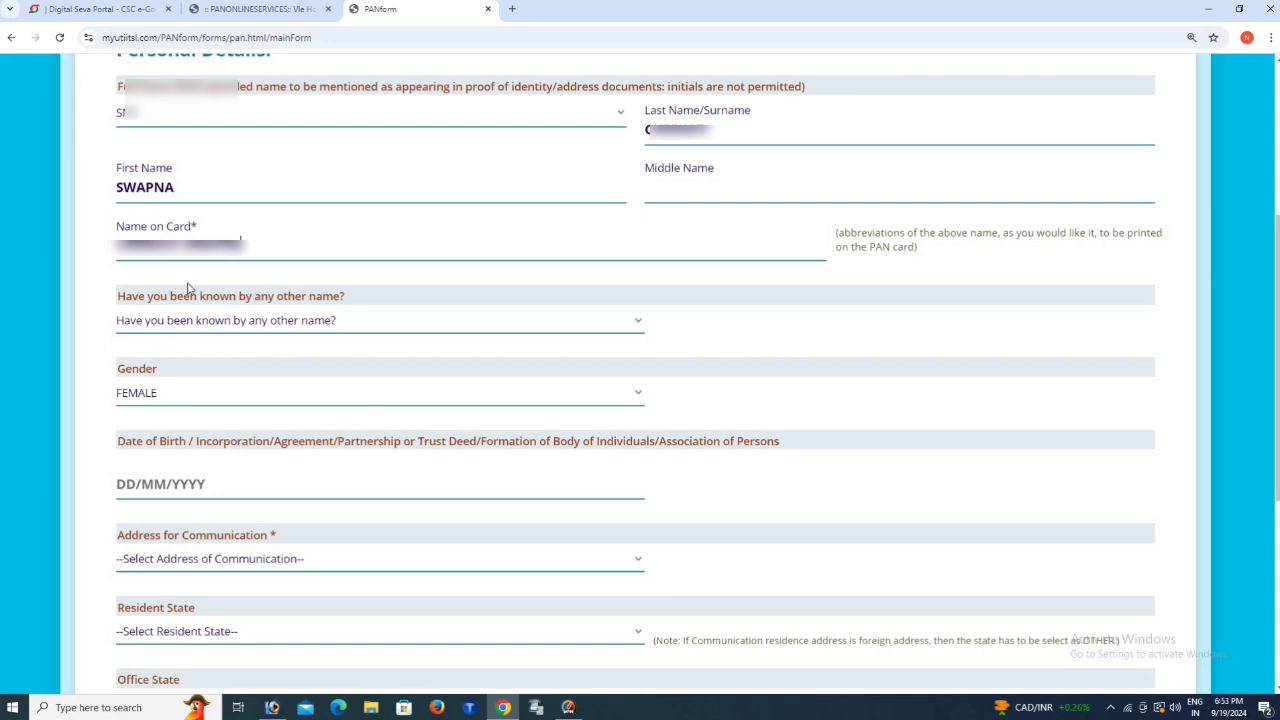
Answer NO to whether the applicant is known by any other name.
left_click(288, 325)
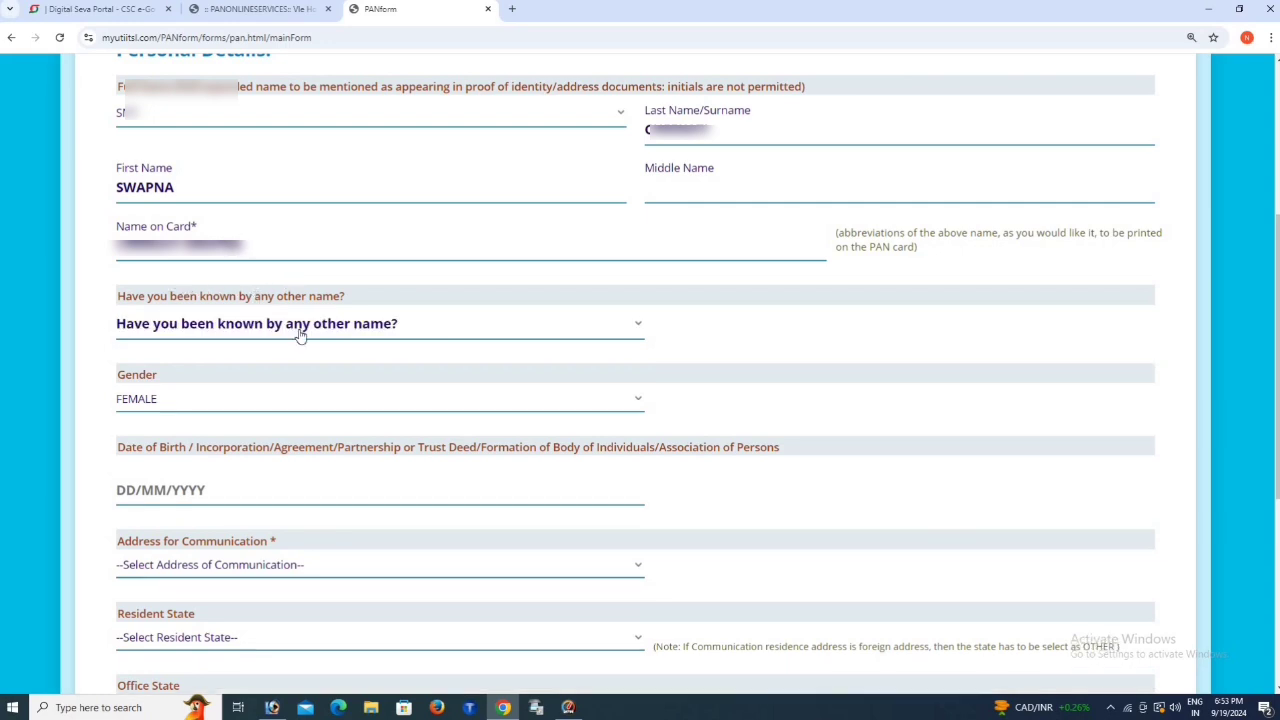
left_click(299, 335)
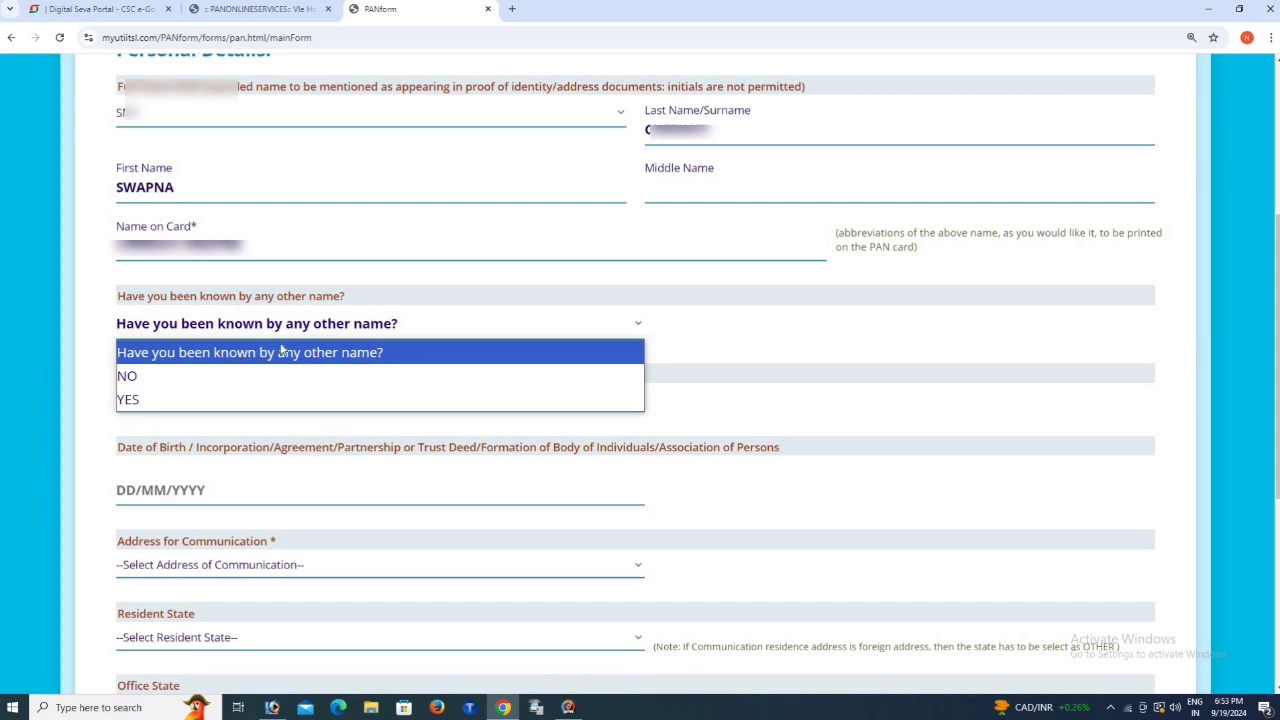
left_click(192, 377)
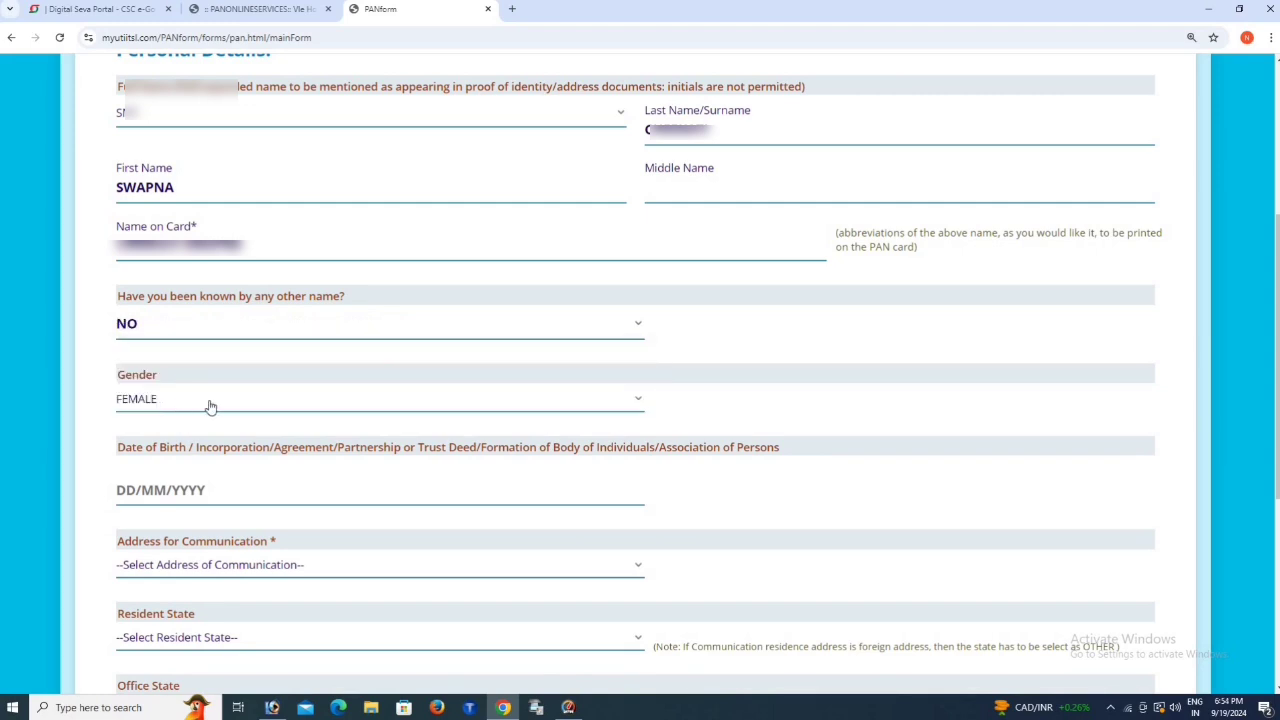
scroll(209, 406, "down", 2)
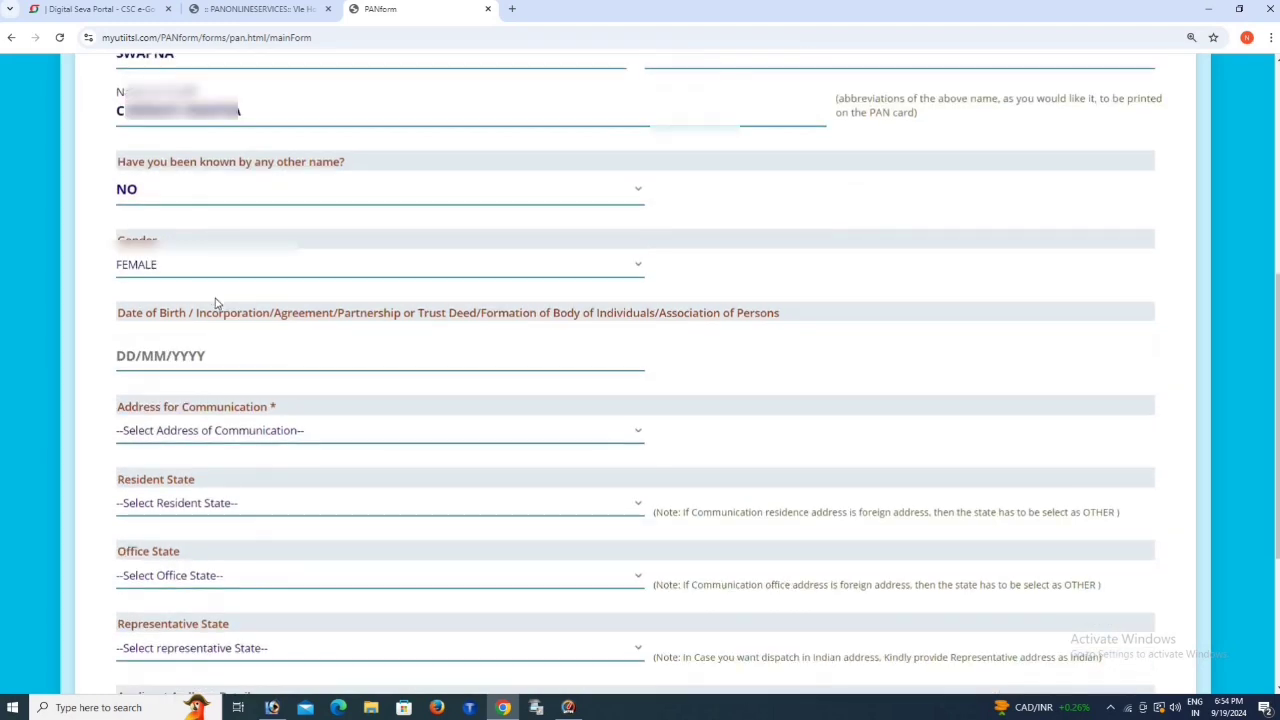
left_click(125, 357)
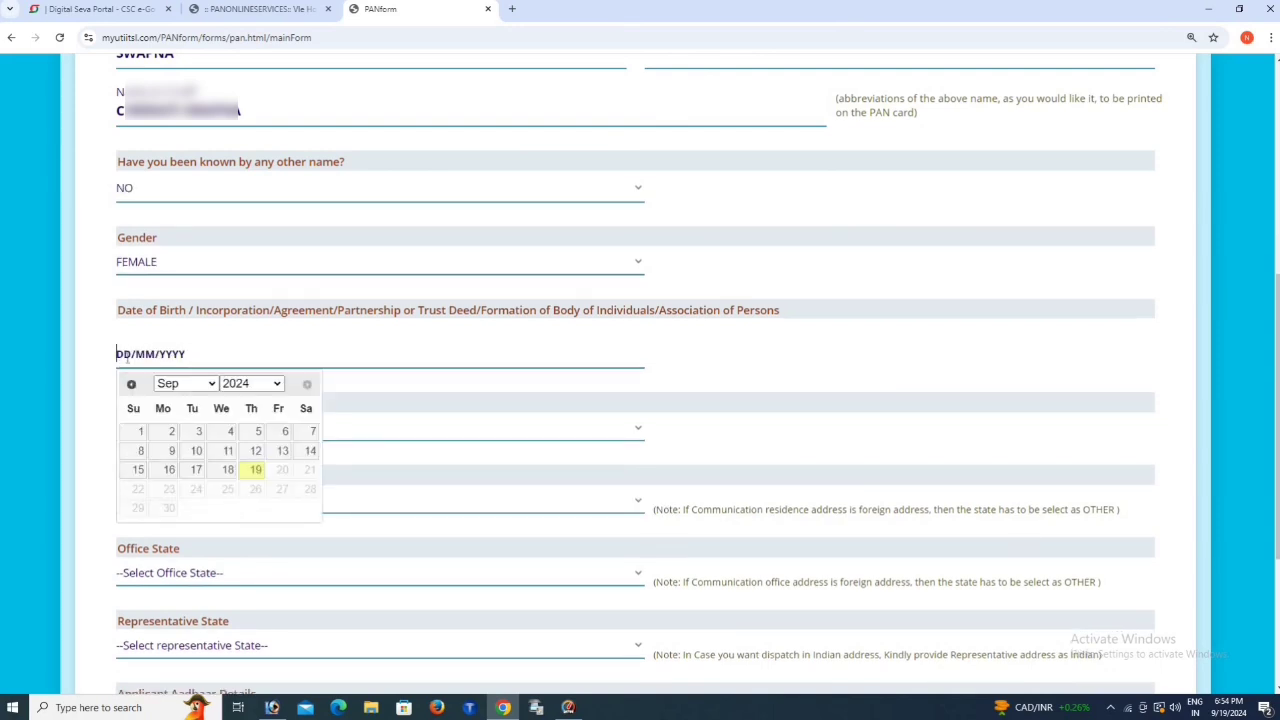
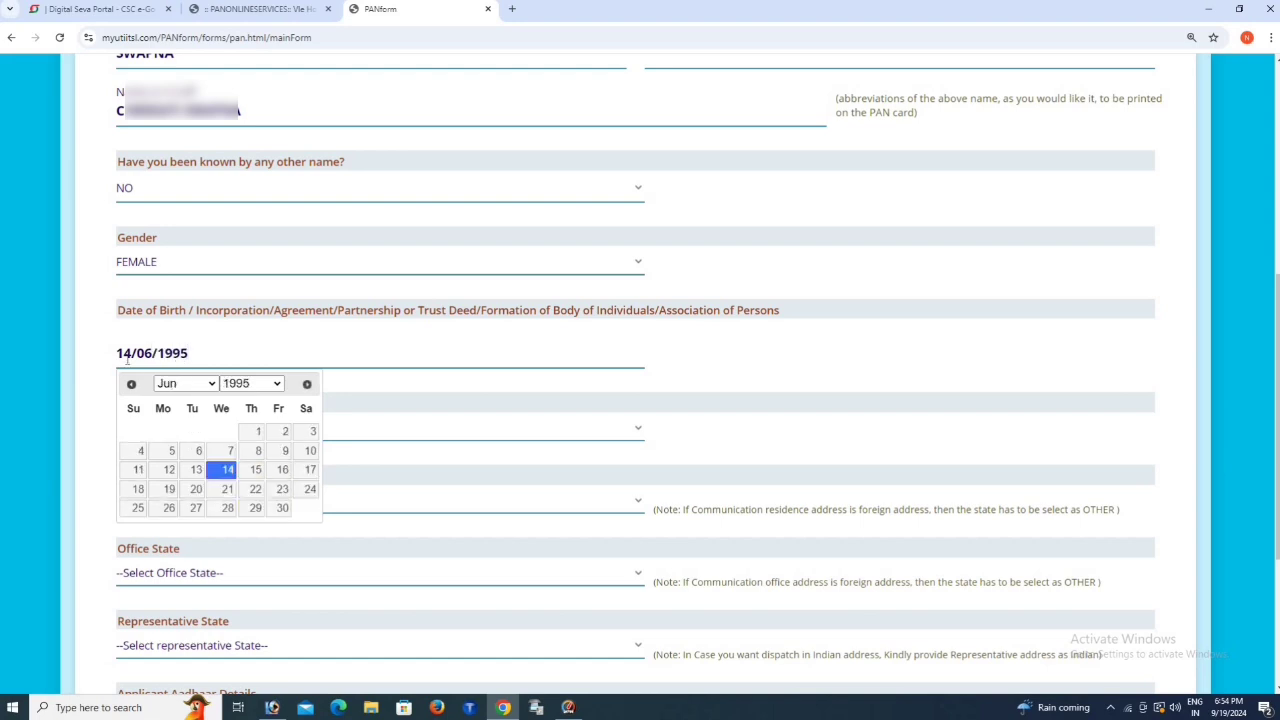
Enter the applicant's date of birth and set the communication address to RESIDENCE.
key("Tab")
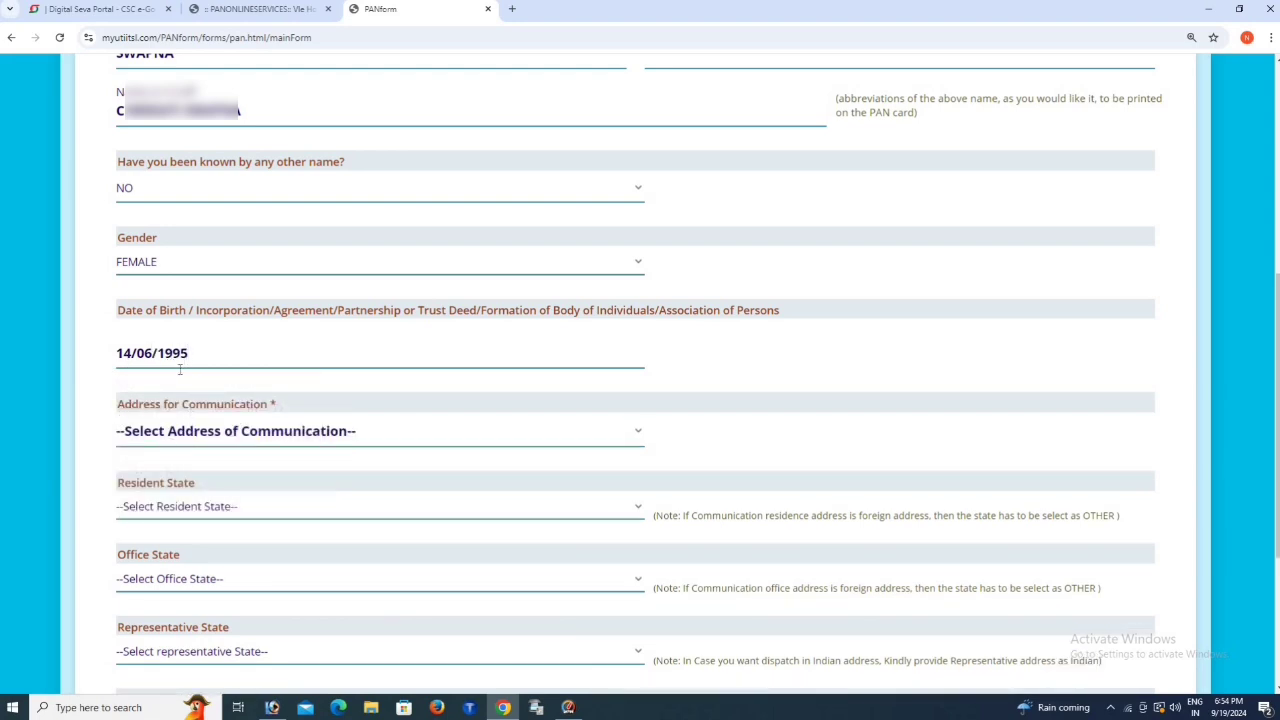
left_click(150, 434)
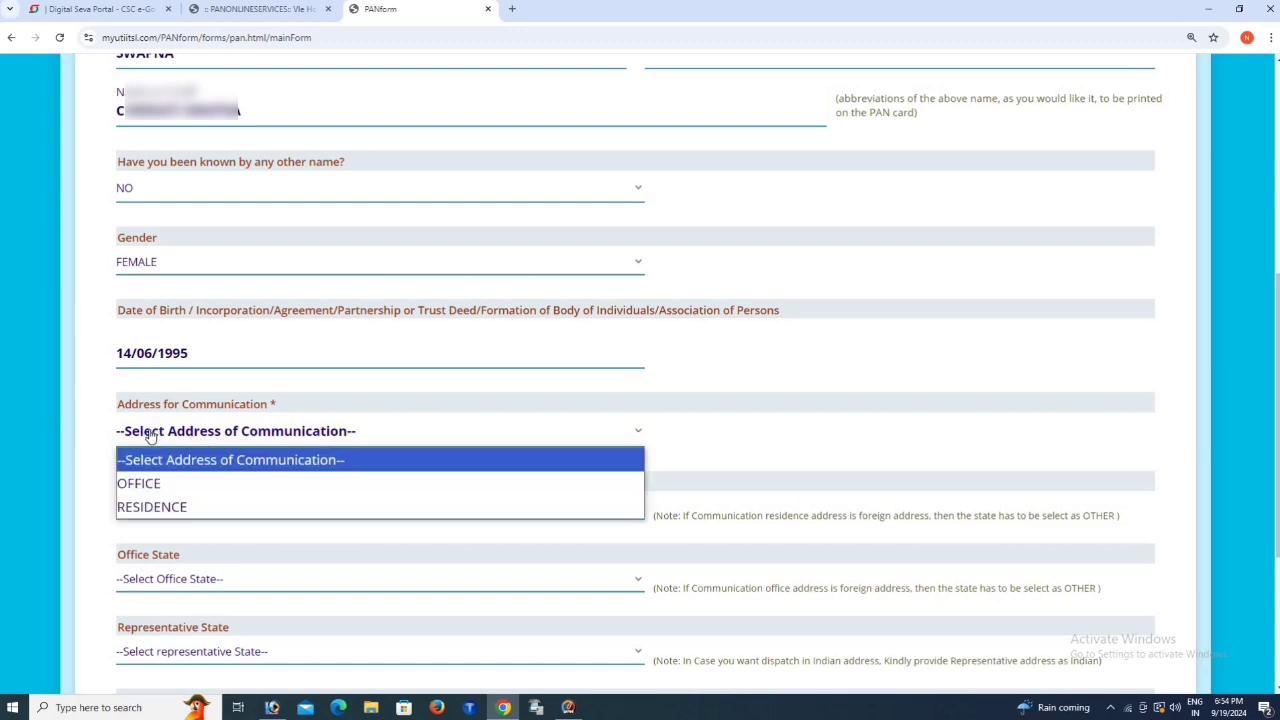
left_click(166, 509)
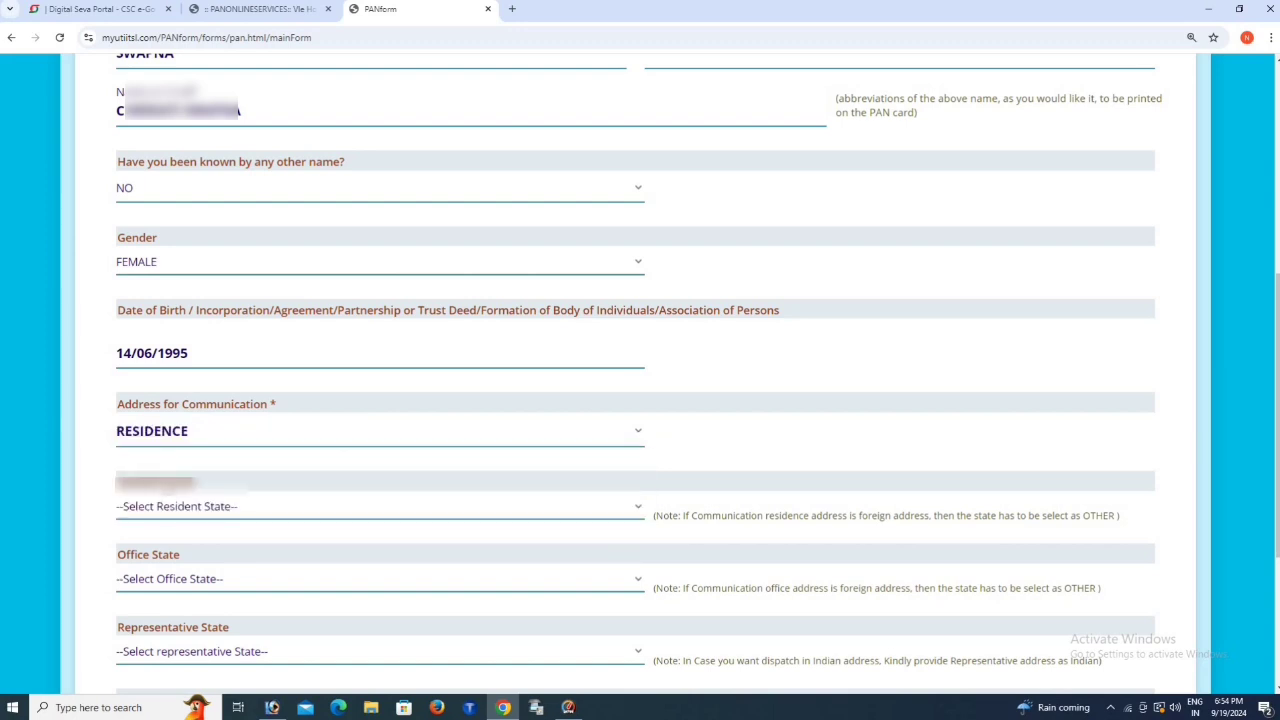
Select TELANGANA as the resident, office and representative state.
scroll(164, 506, "down", 2)
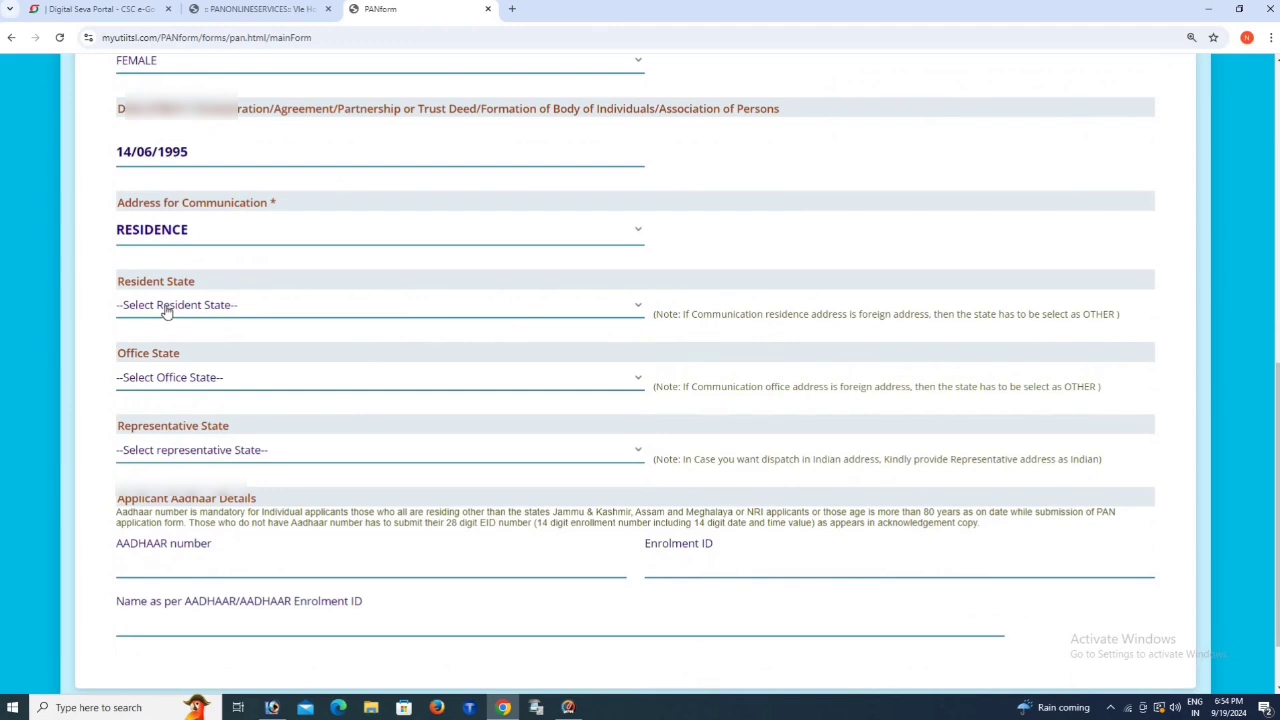
left_click(166, 306)
scroll(171, 428, "down", 5)
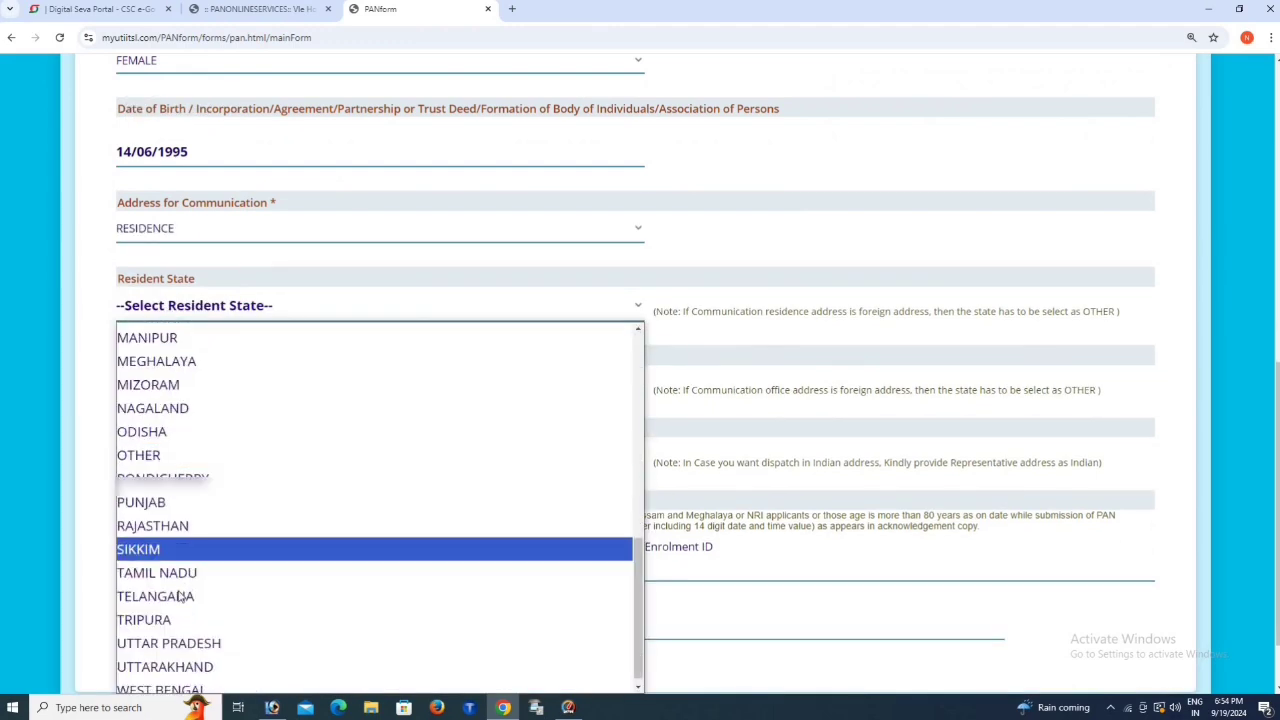
left_click(171, 596)
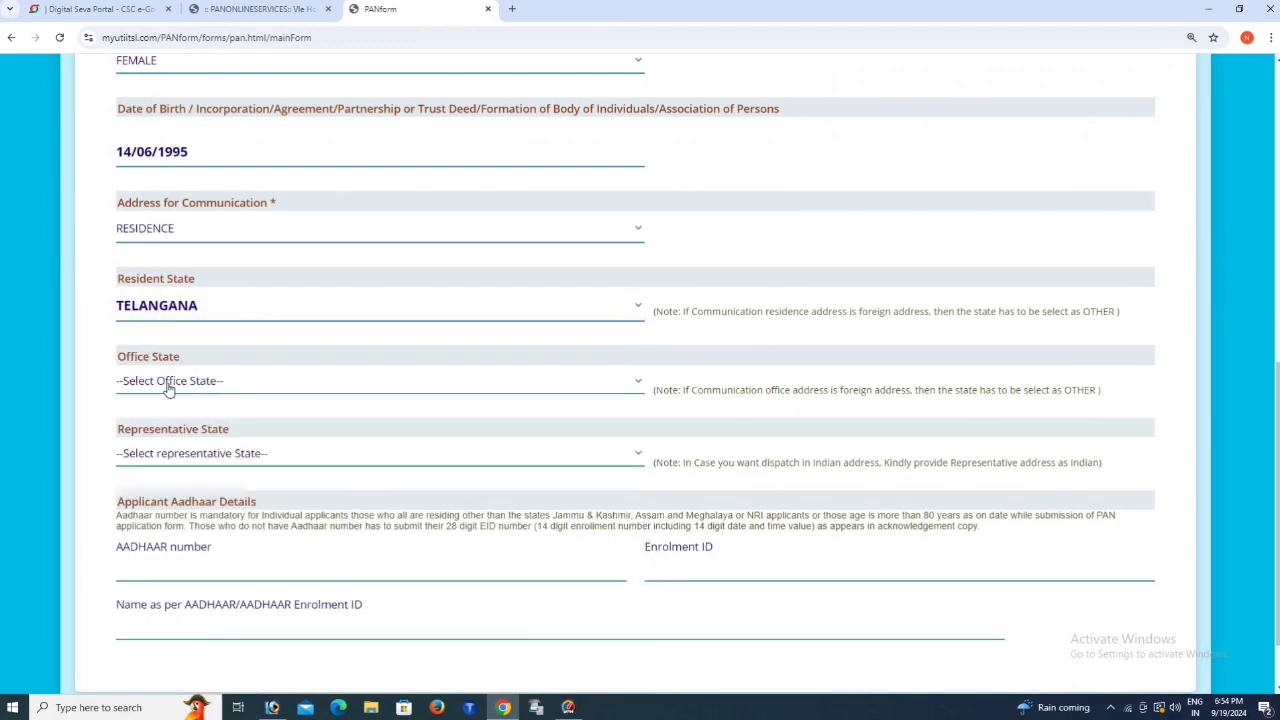
scroll(194, 363, "down", 1)
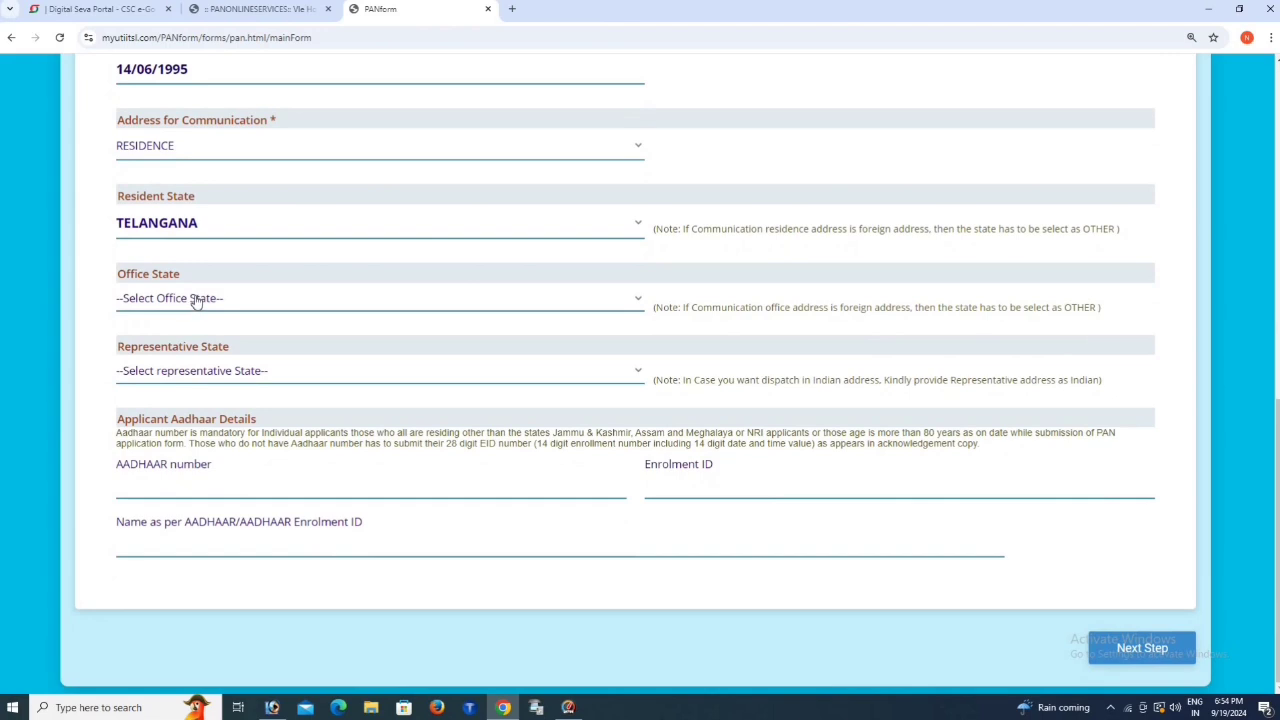
left_click(196, 306)
scroll(222, 530, "down", 3)
scroll(222, 530, "down", 3)
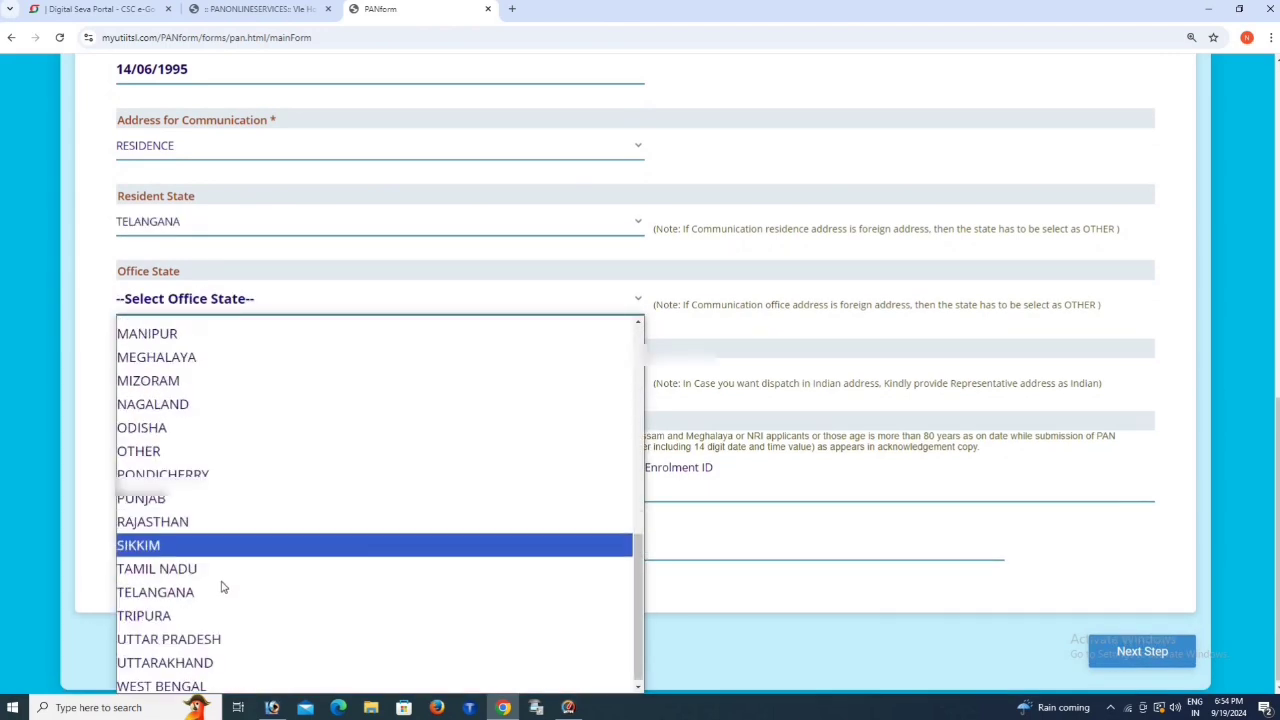
left_click(214, 596)
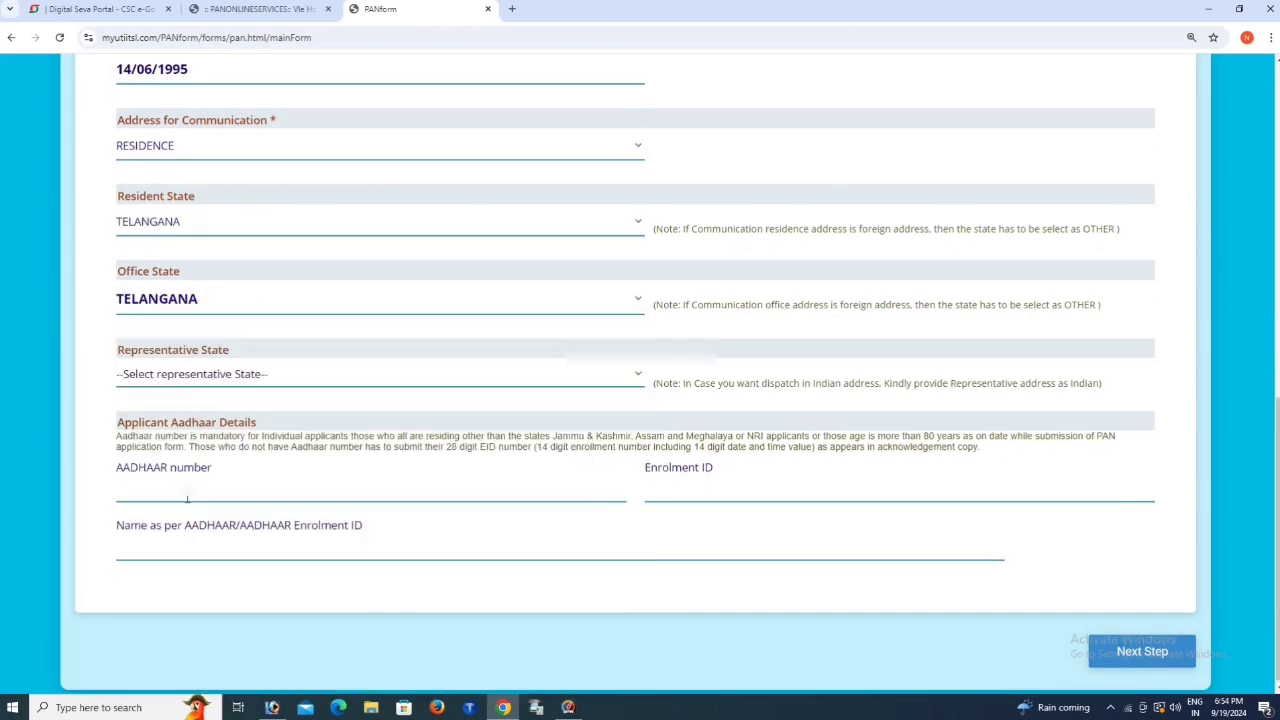
left_click(183, 387)
scroll(236, 220, "down", 5)
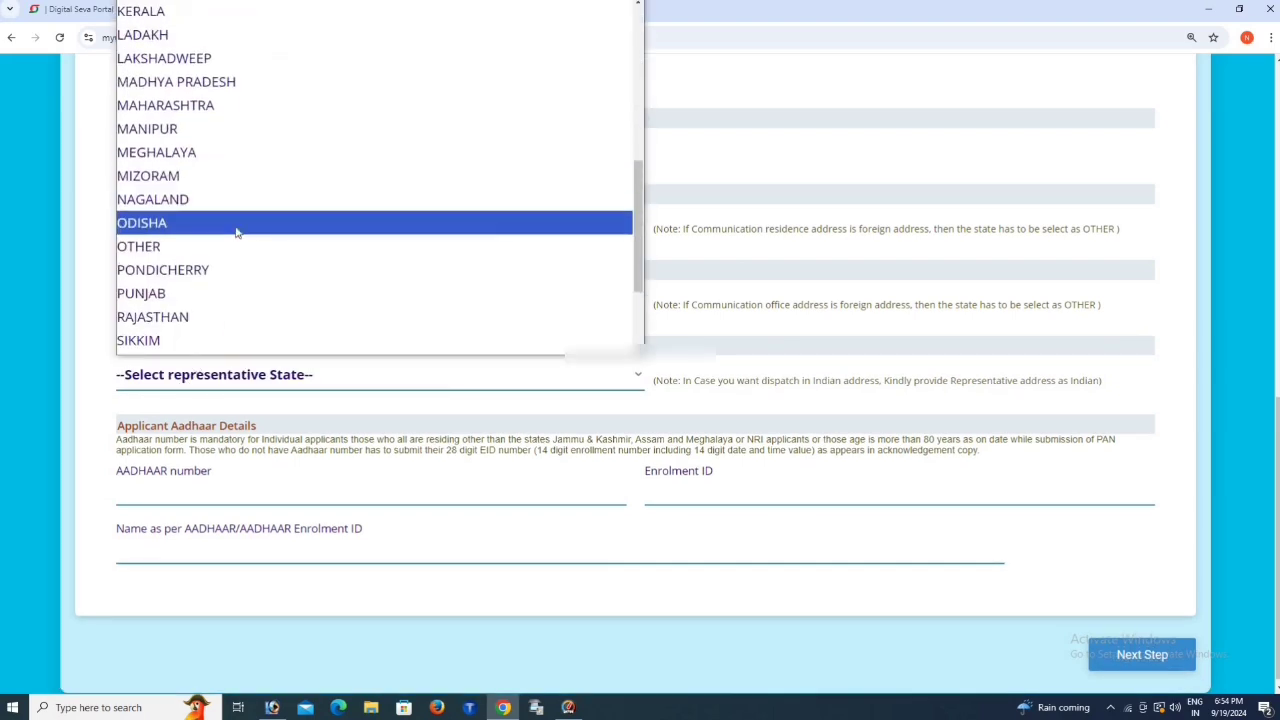
scroll(231, 241, "down", 2)
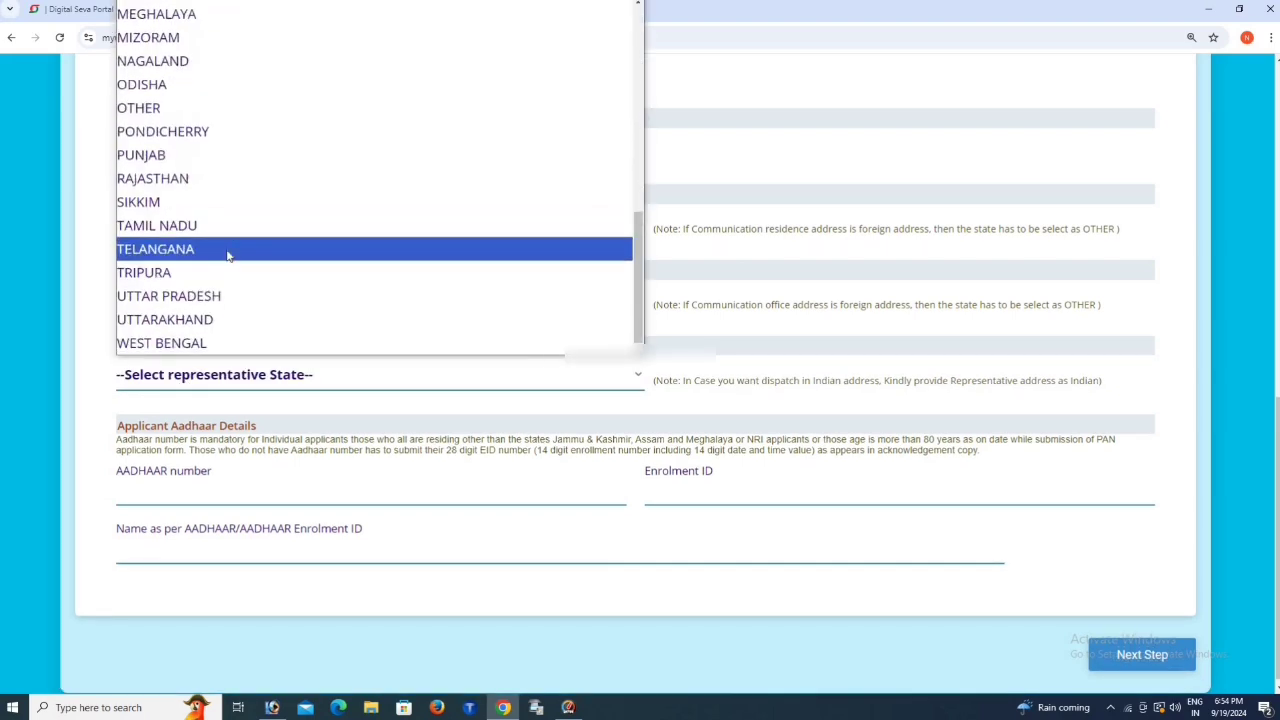
left_click(228, 256)
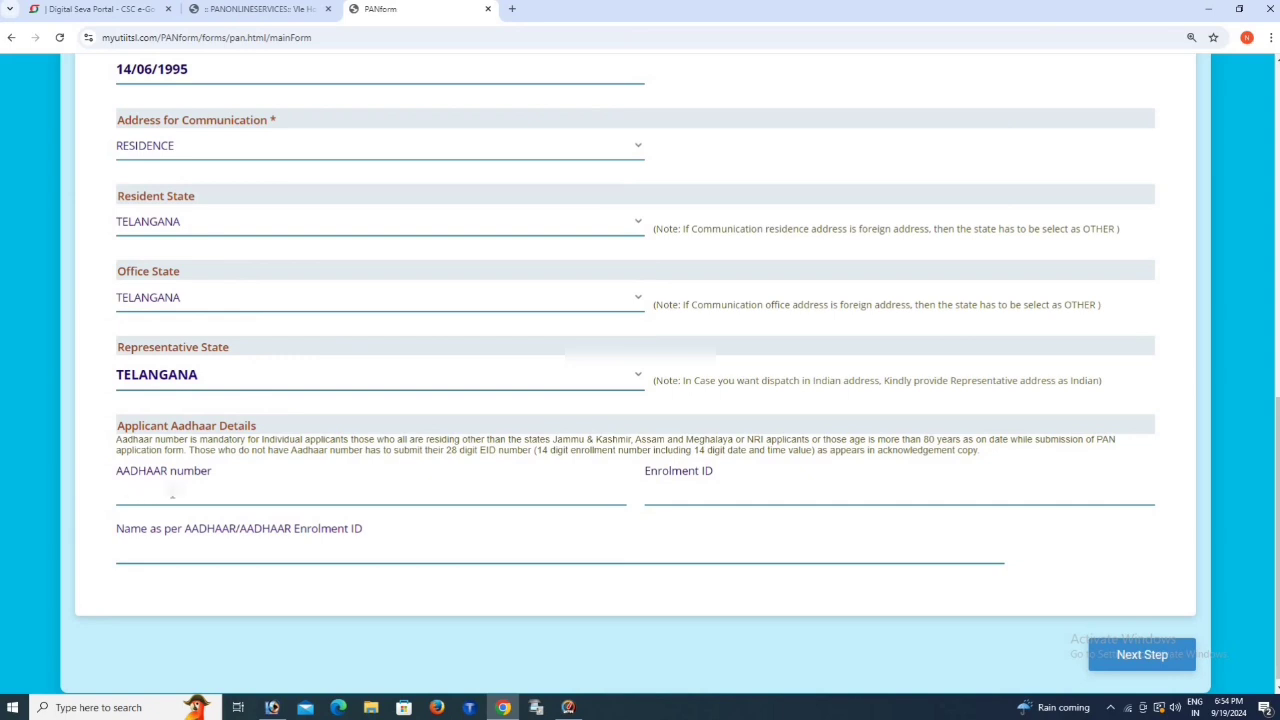
Enter the applicant's Aadhaar number and confirm it again in the Re-Enter AADHAAR No dialog.
left_click(170, 500)
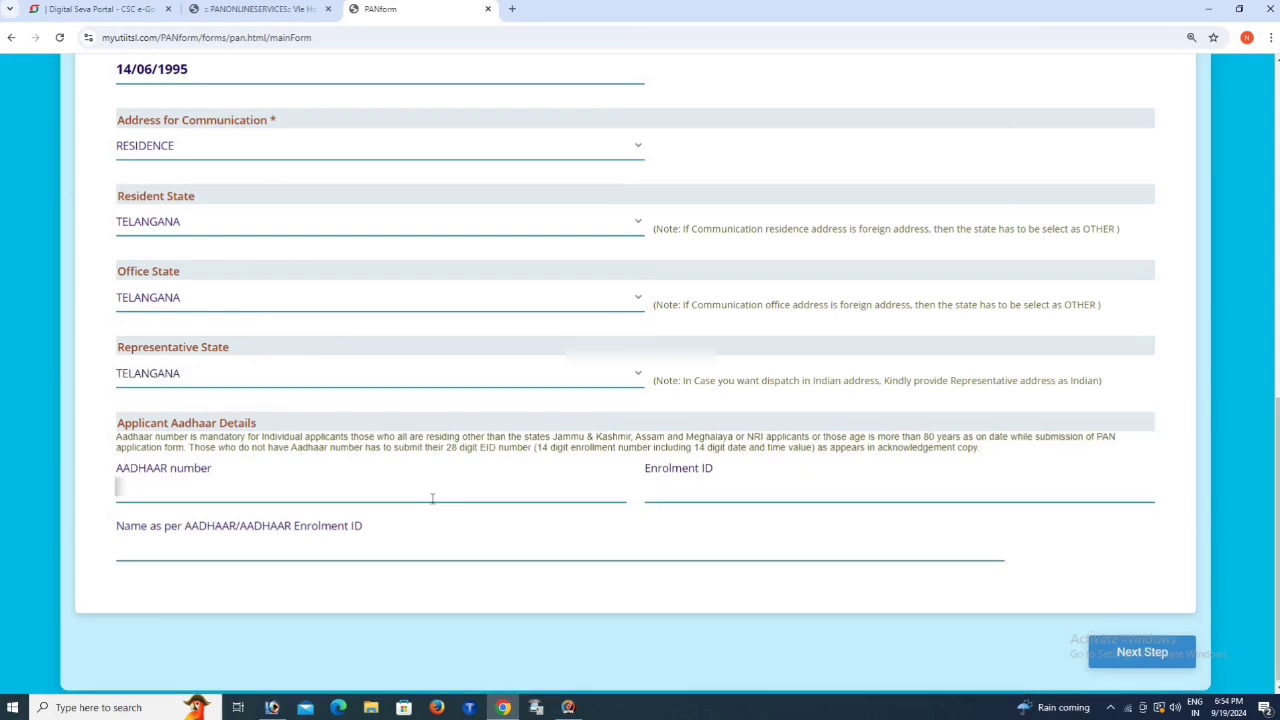
type("XXXXXX")
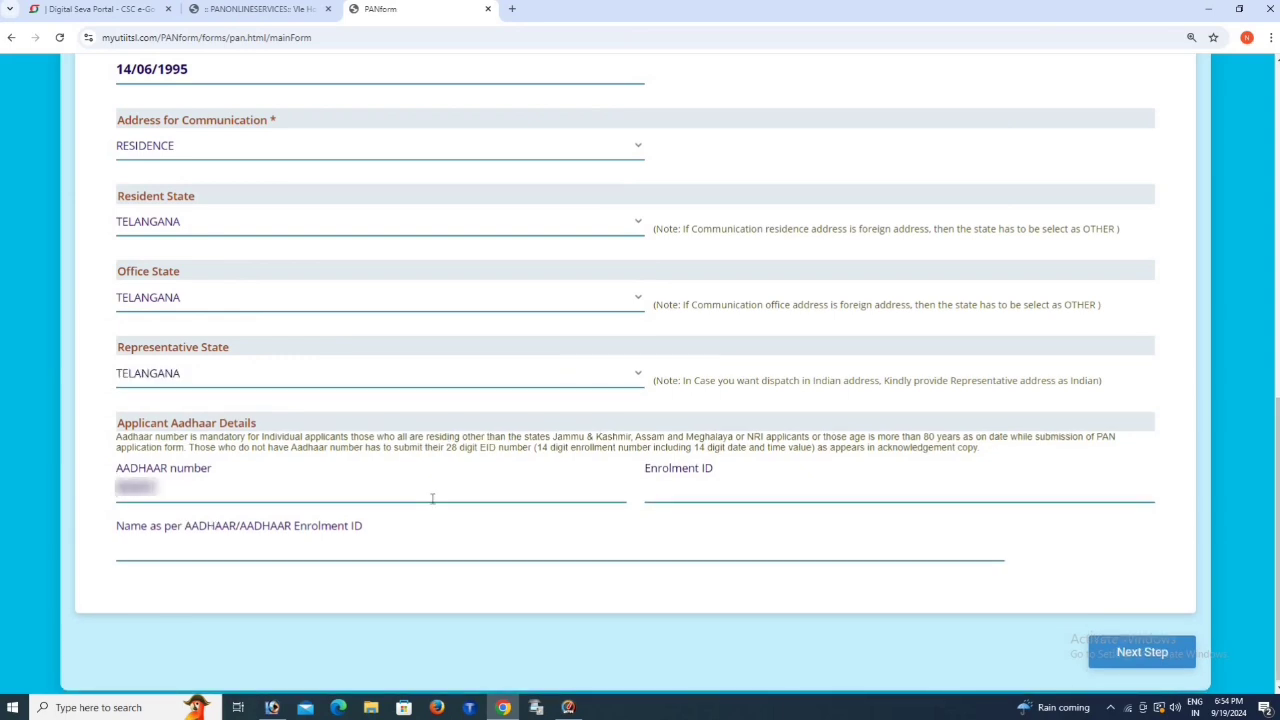
type("XXXXXX")
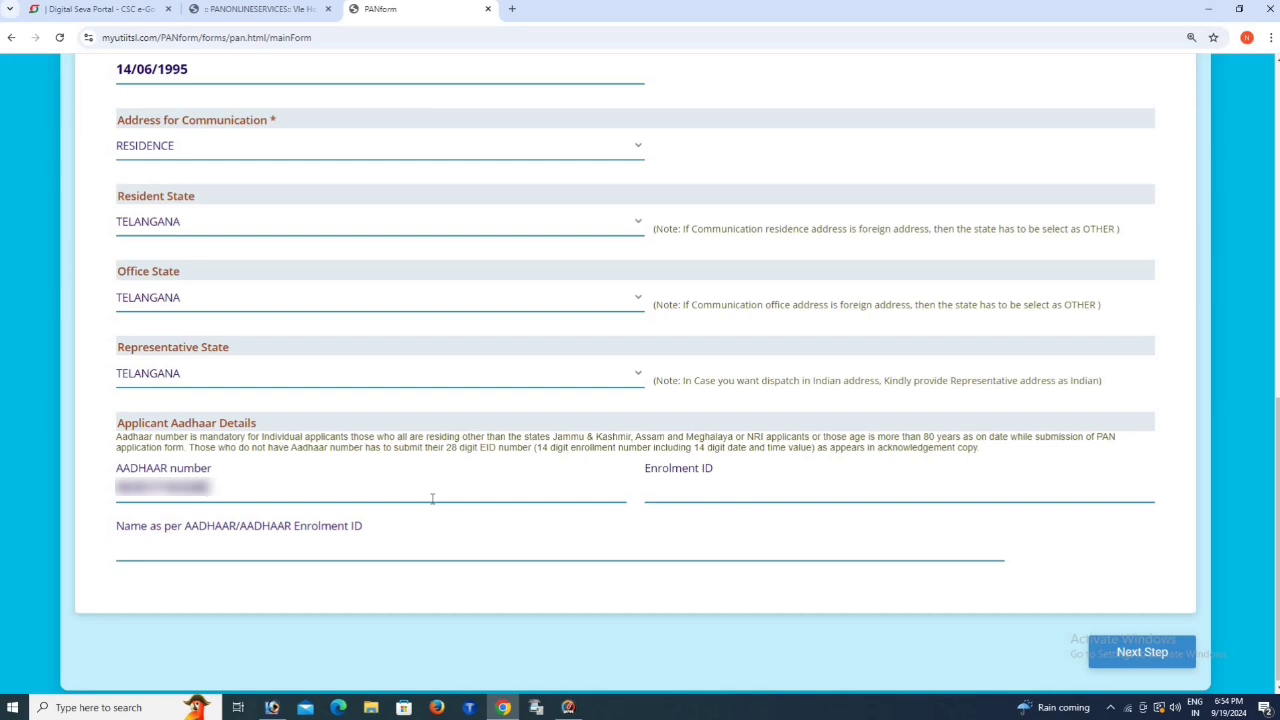
type("XXXXX")
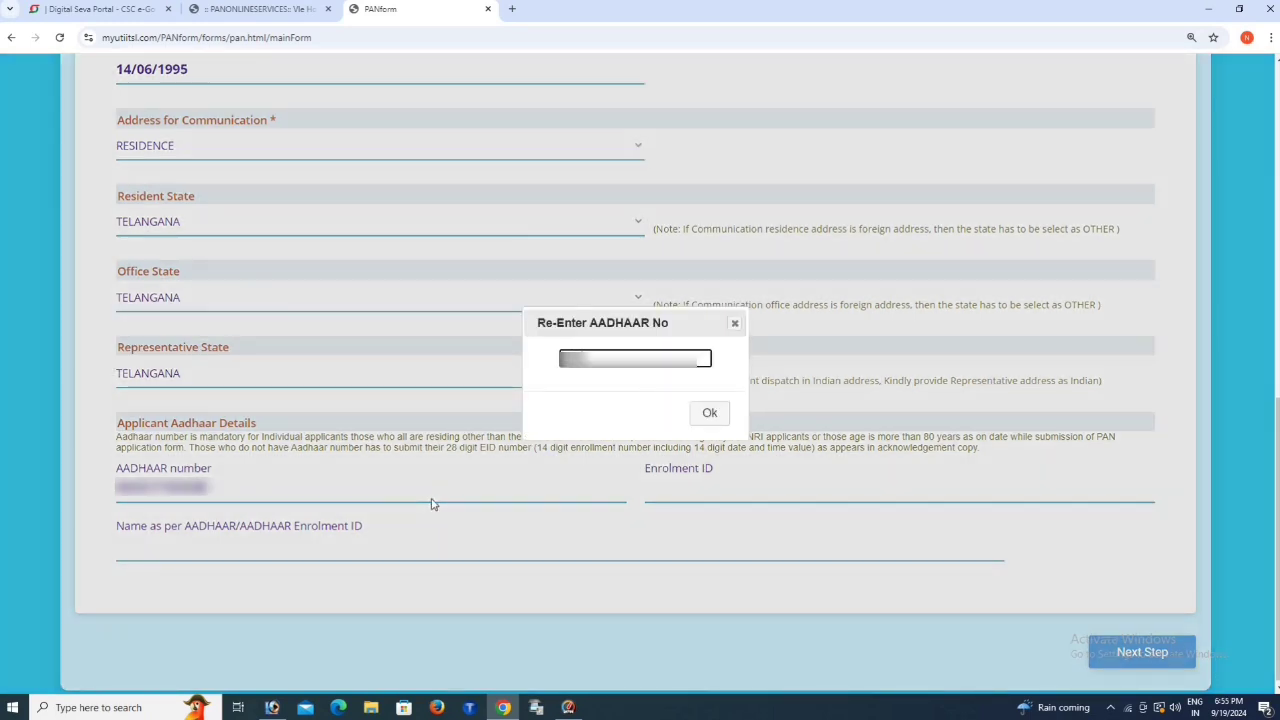
type("XXXXXXX")
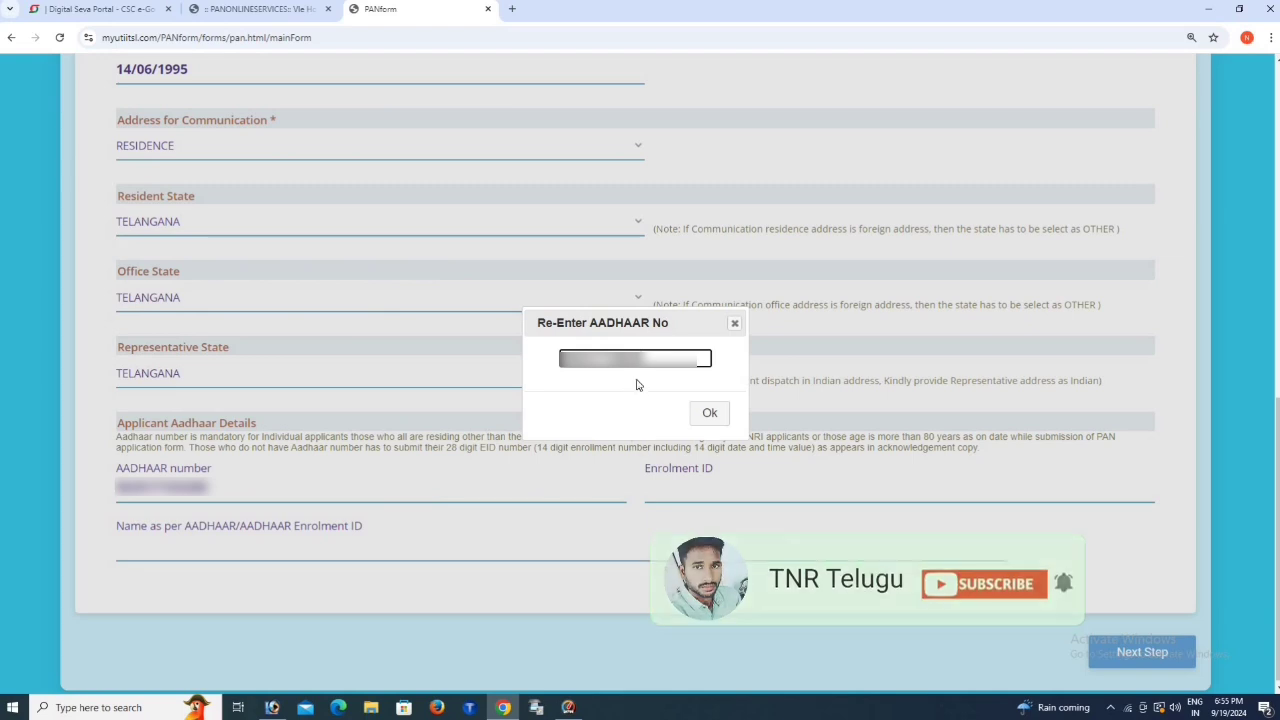
left_click(710, 413)
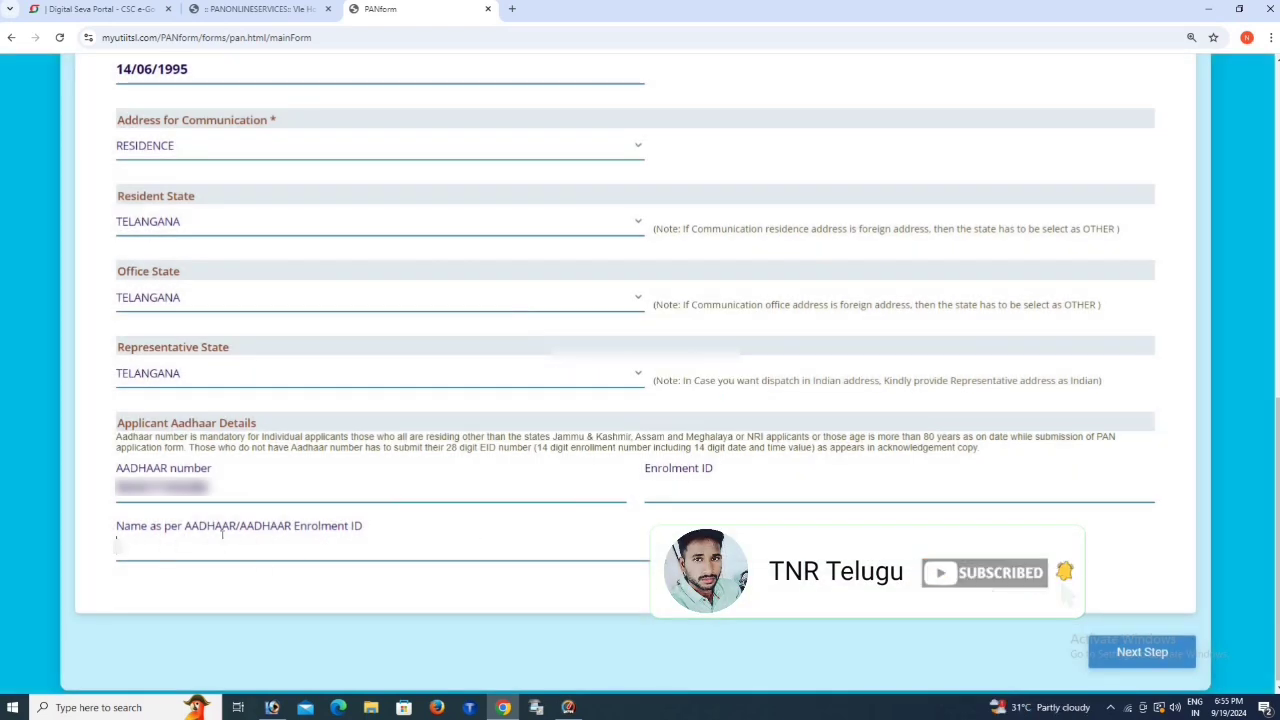
Type the applicant's name as per Aadhaar, correcting a missing letter.
type("XXXX")
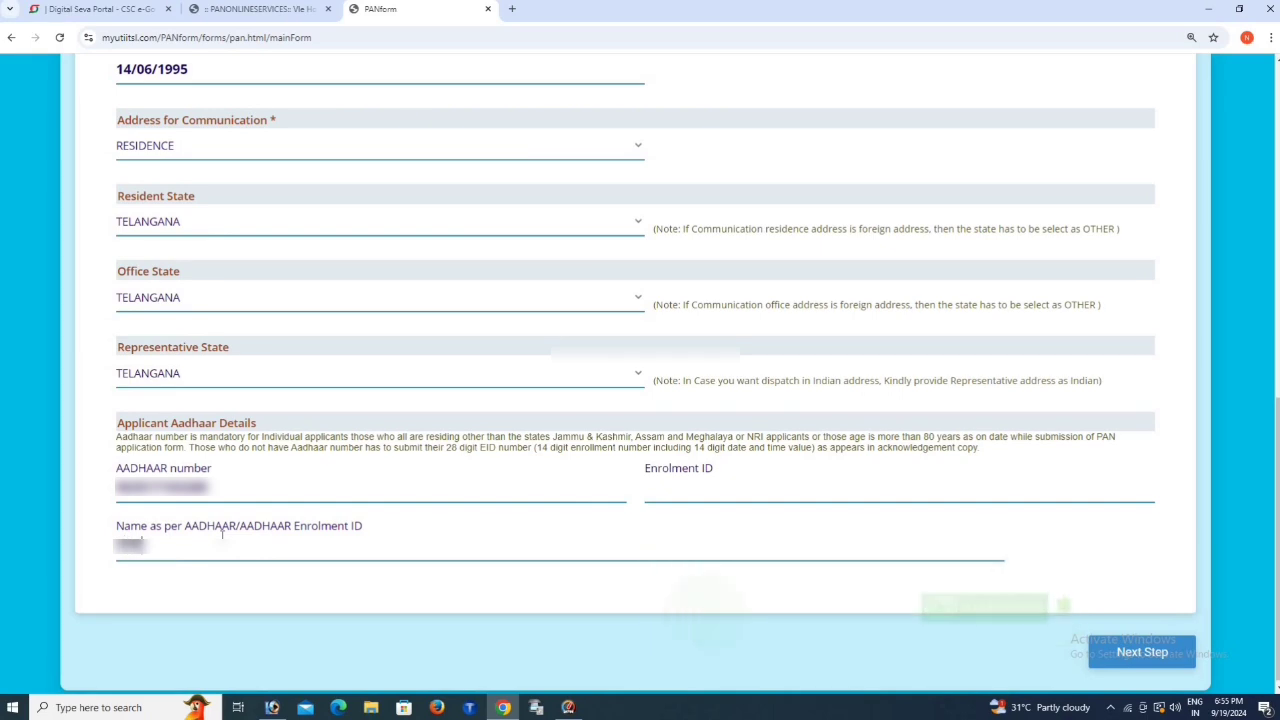
type("XXXX XXXXXXX")
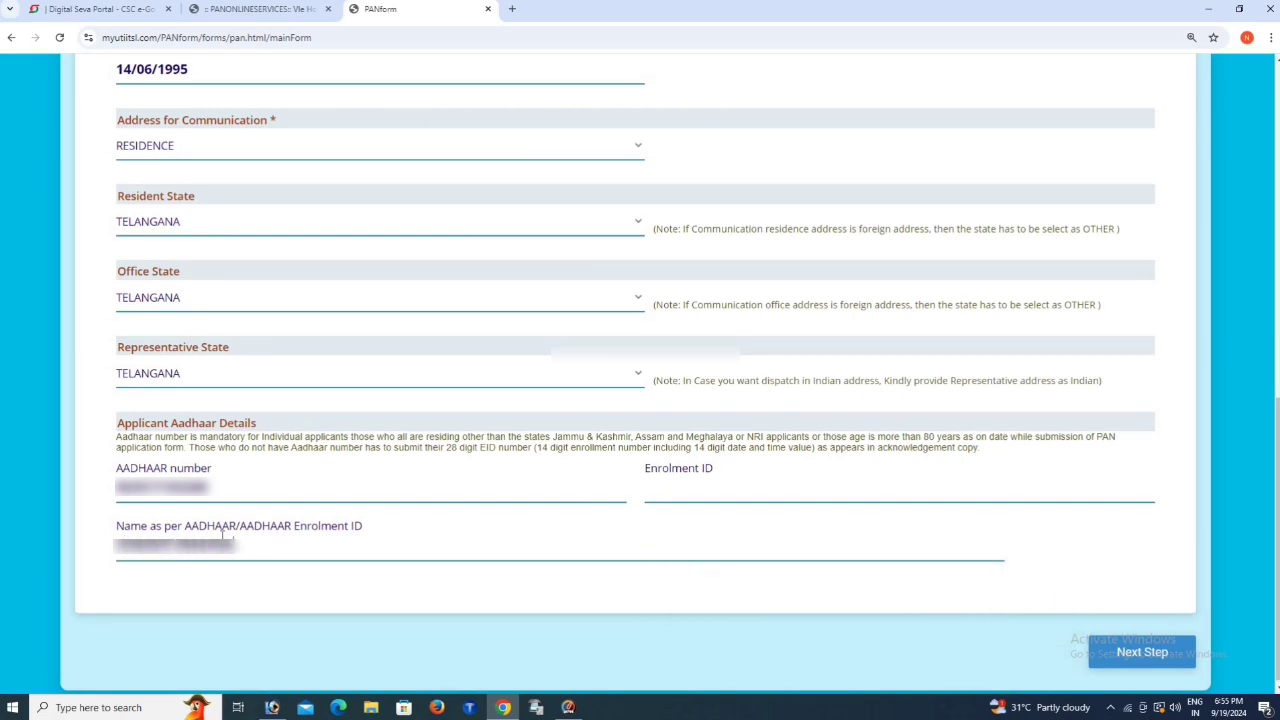
left_click(143, 549)
type("A")
On Document Details, select AADHAAR Card issued by UIDAI (In Copy) as the address proof.
left_click(1136, 656)
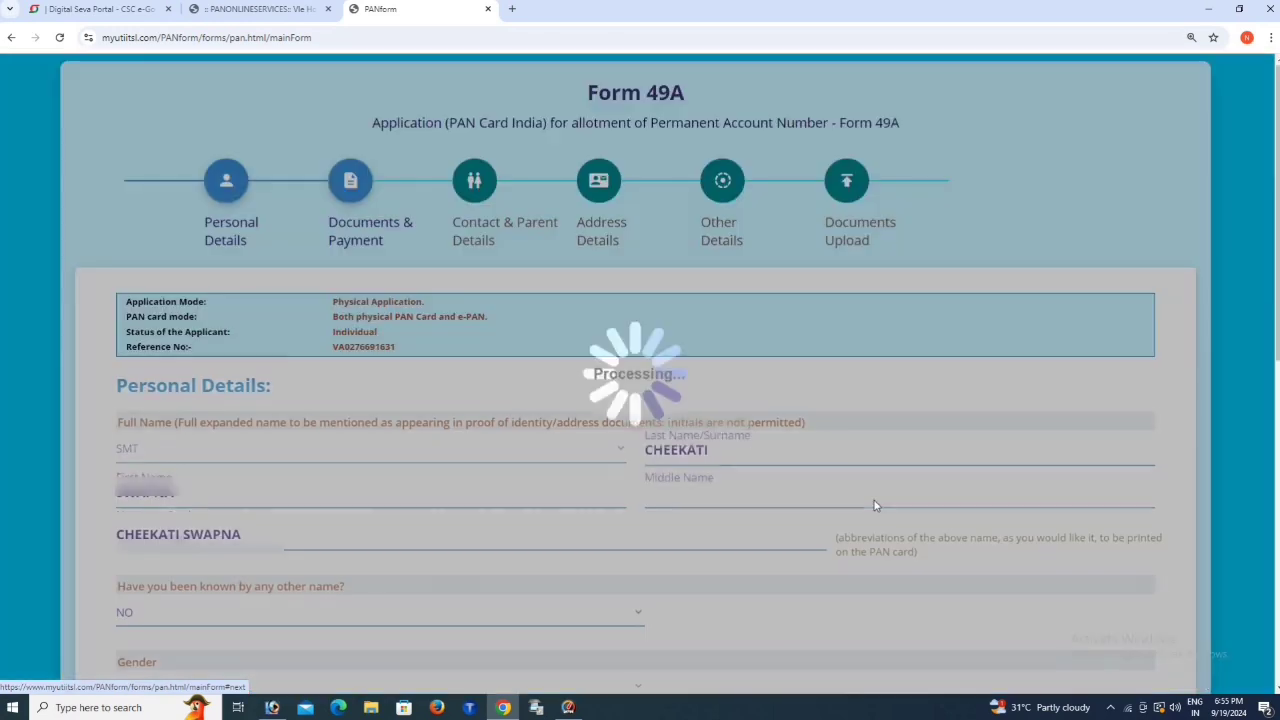
scroll(300, 362, "down", 2)
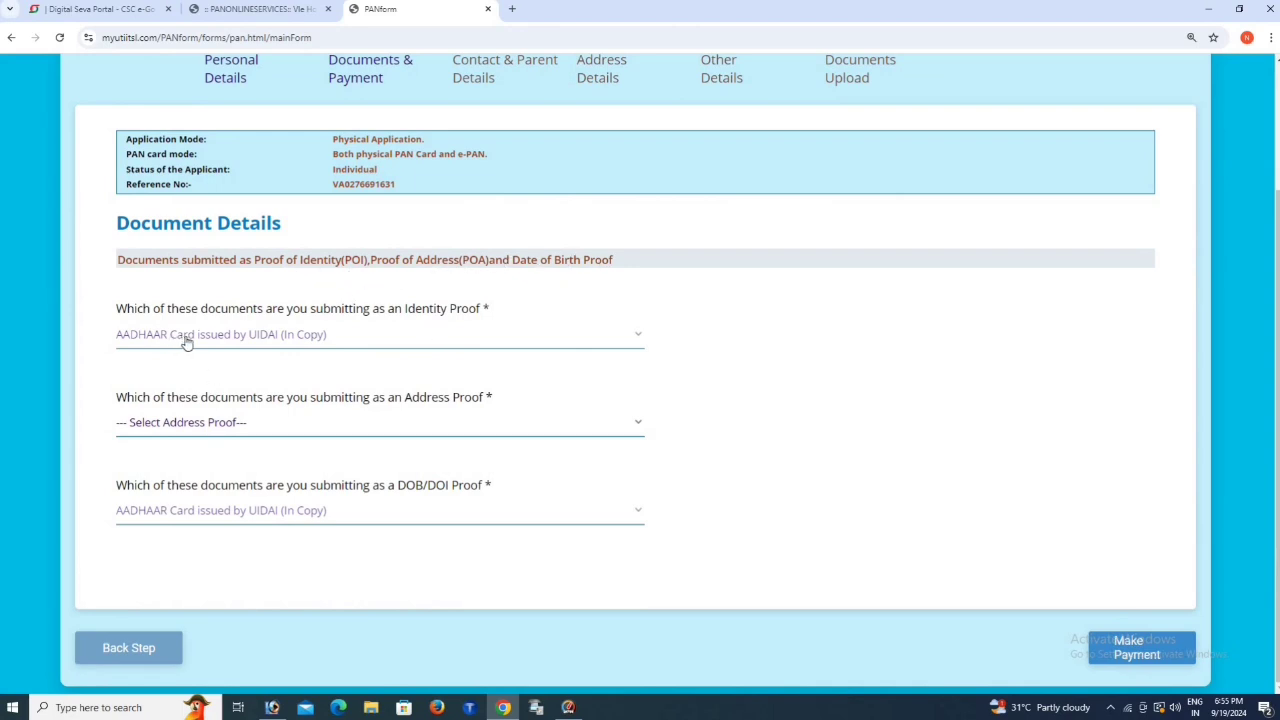
left_click(200, 437)
scroll(222, 200, "down", 2)
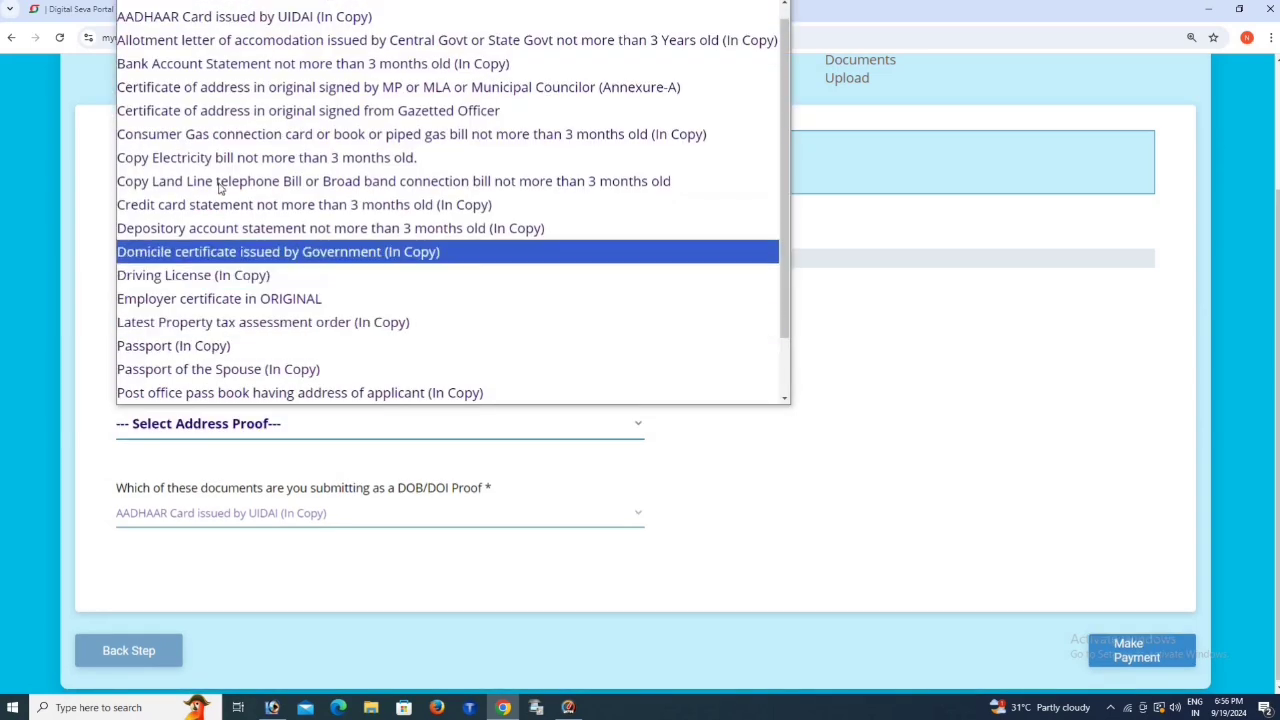
scroll(222, 180, "up", 3)
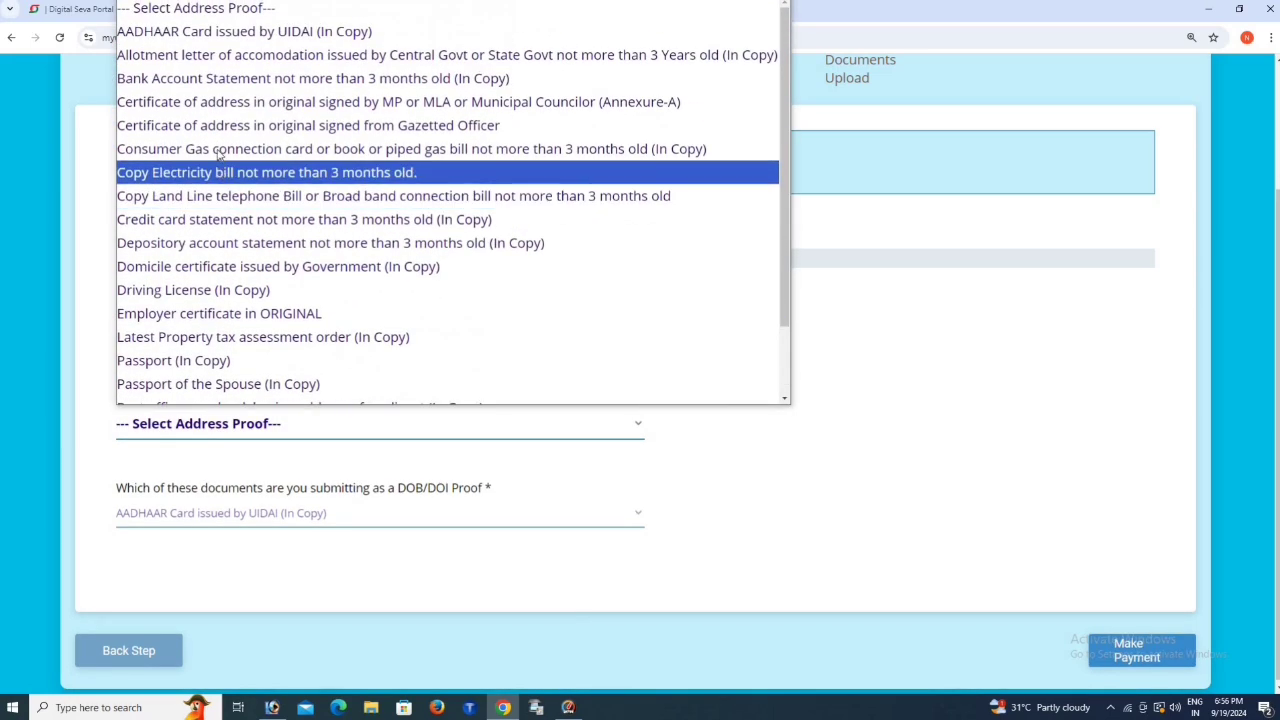
left_click(242, 28)
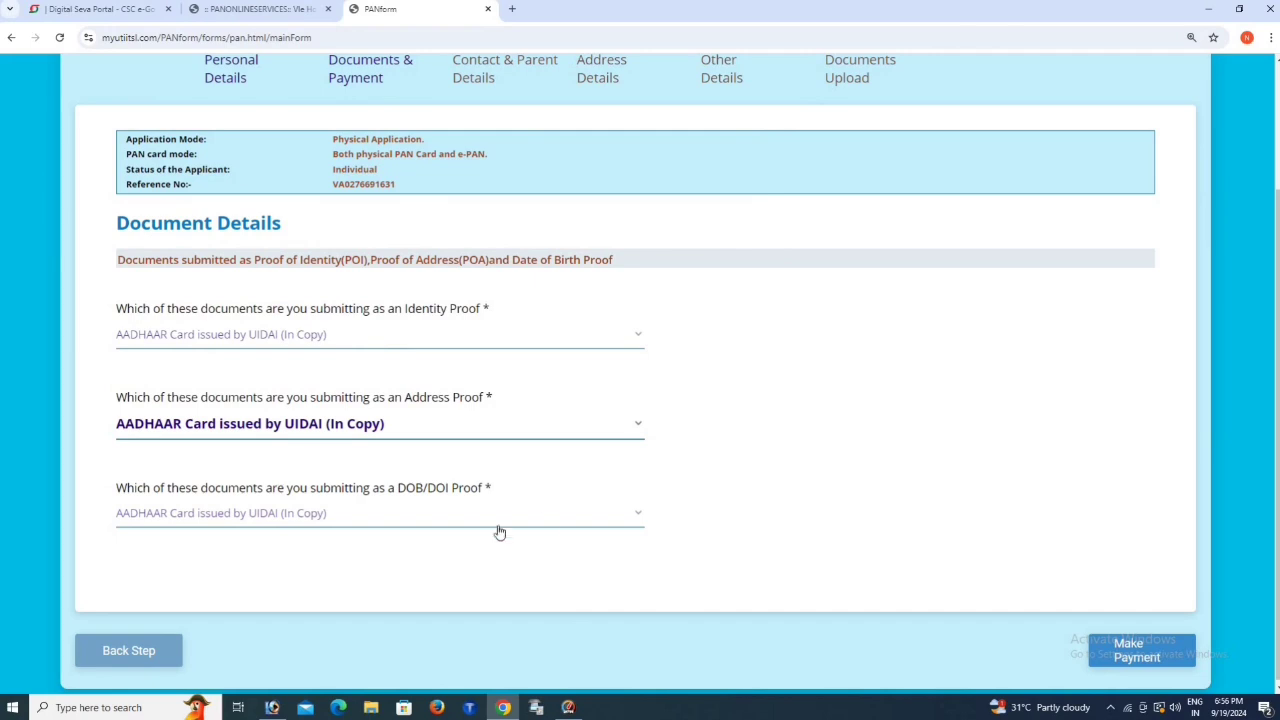
Pay the ₹97.66 fee from CSC Wallet, validating with the wallet password and 6-digit PIN.
left_click(1121, 660)
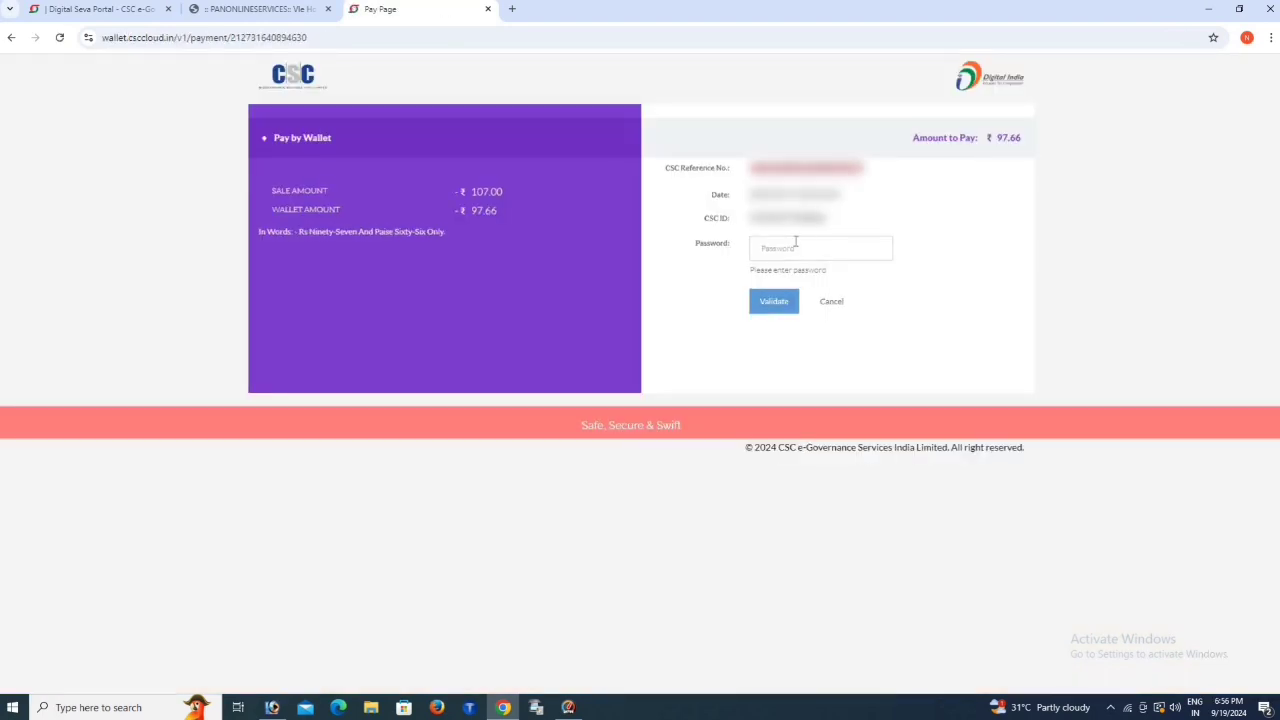
left_click(795, 246)
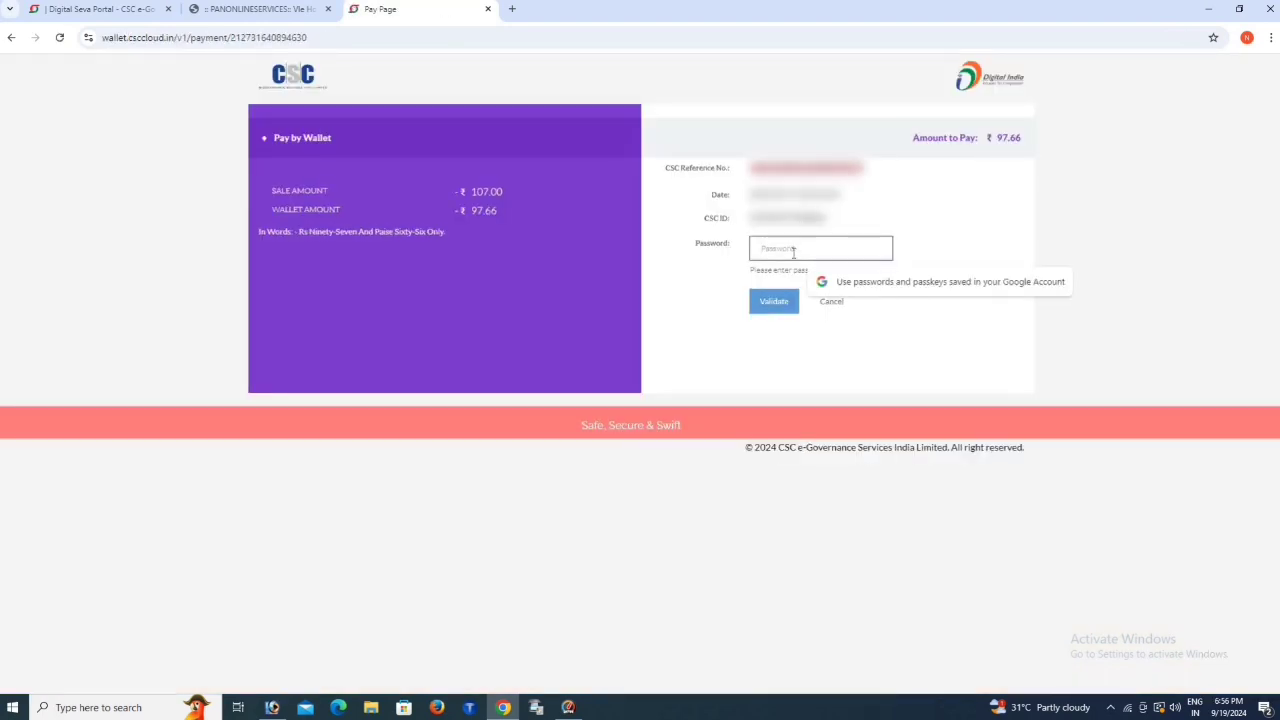
type("*")
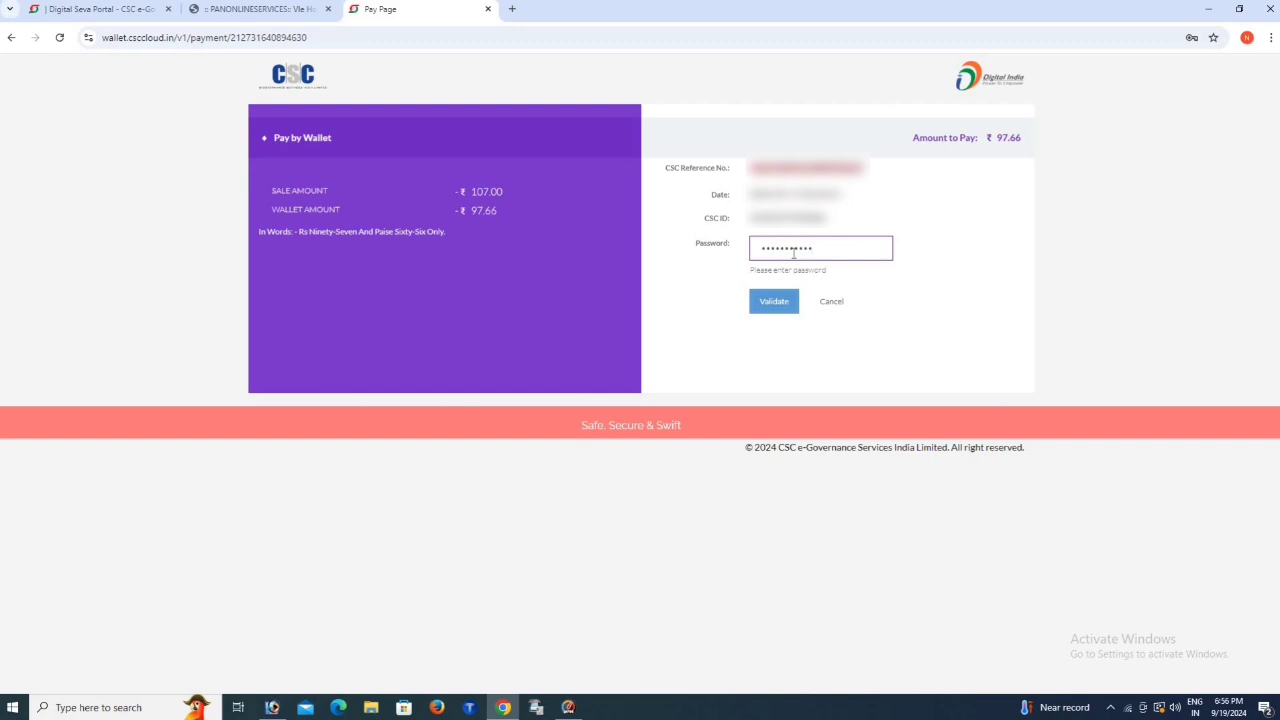
left_click(781, 302)
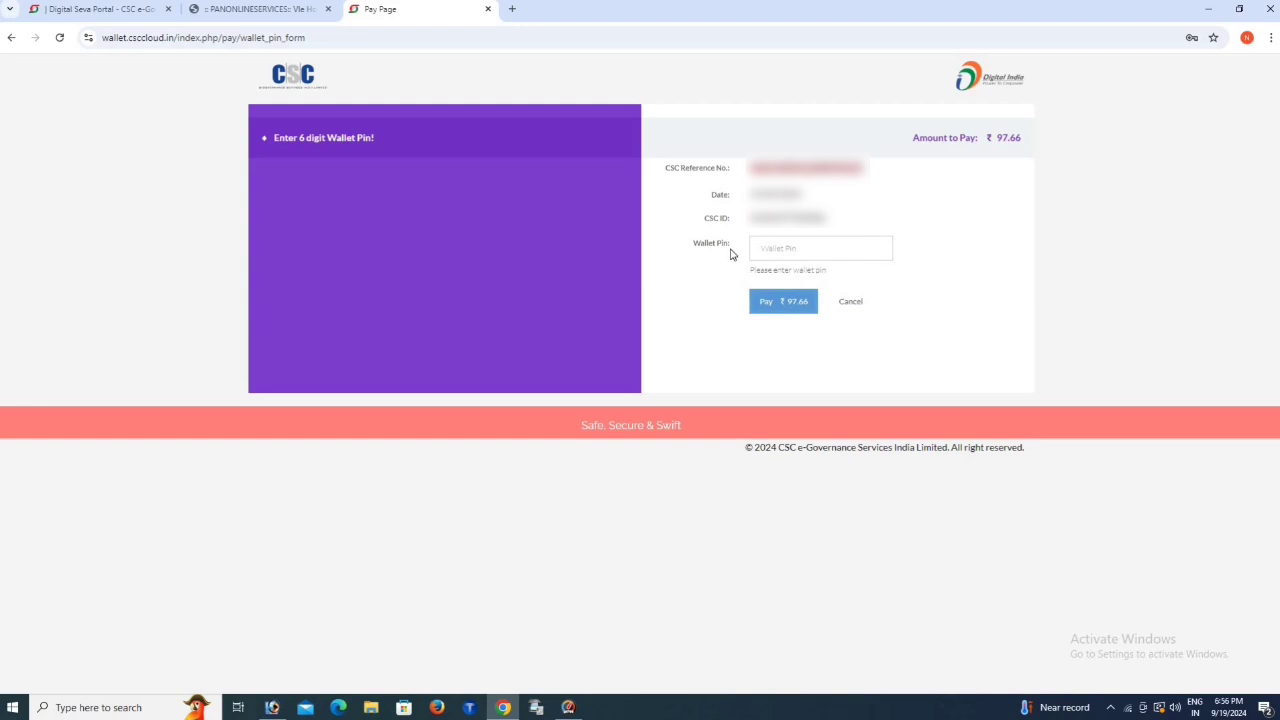
left_click(793, 246)
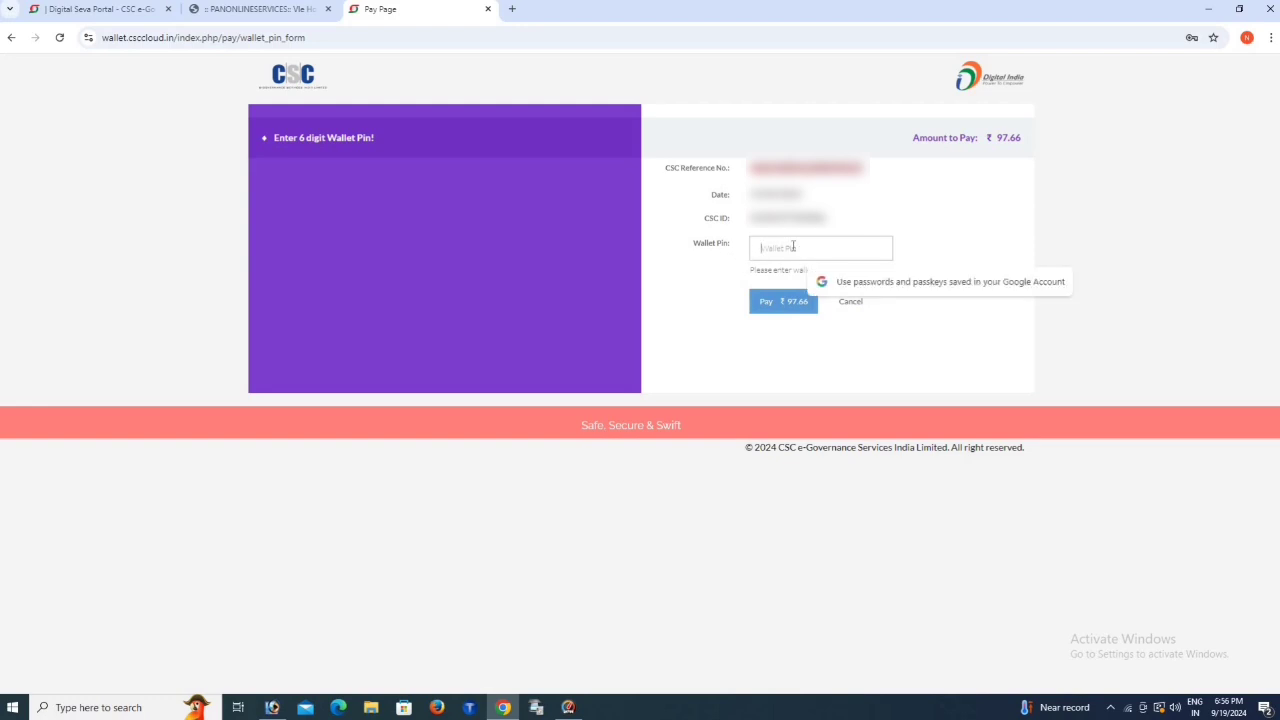
type("•")
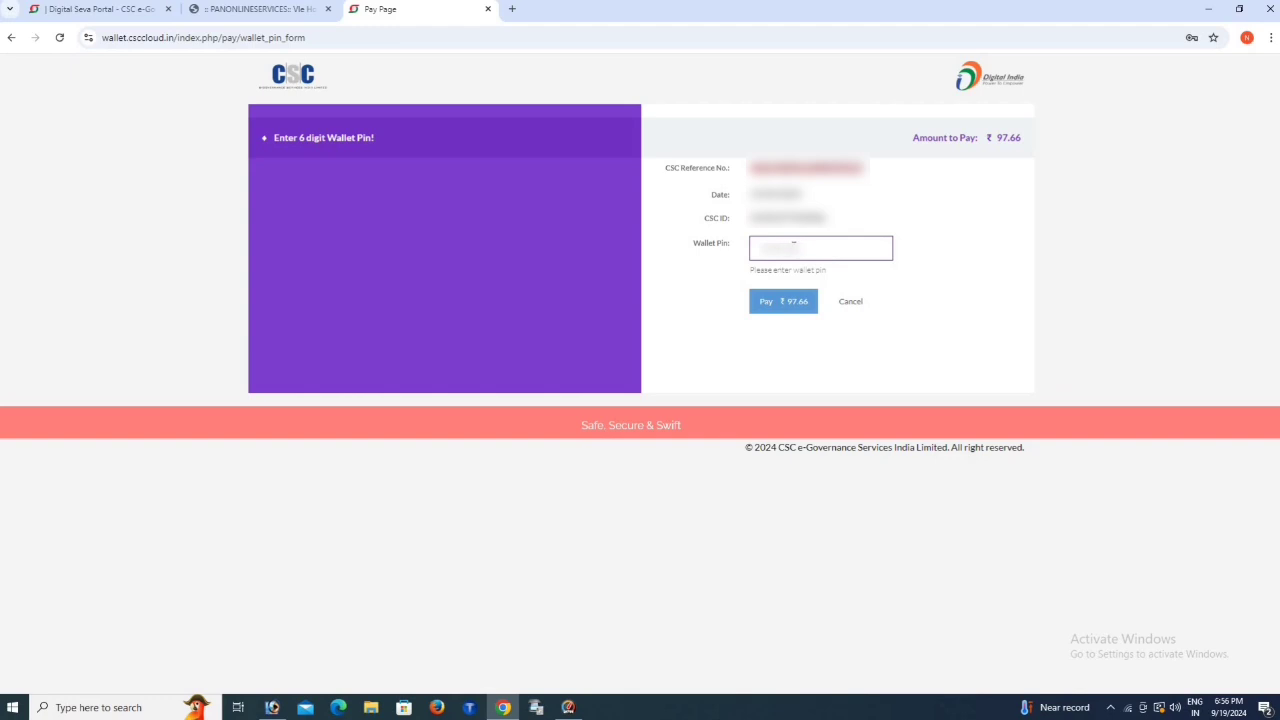
left_click(801, 306)
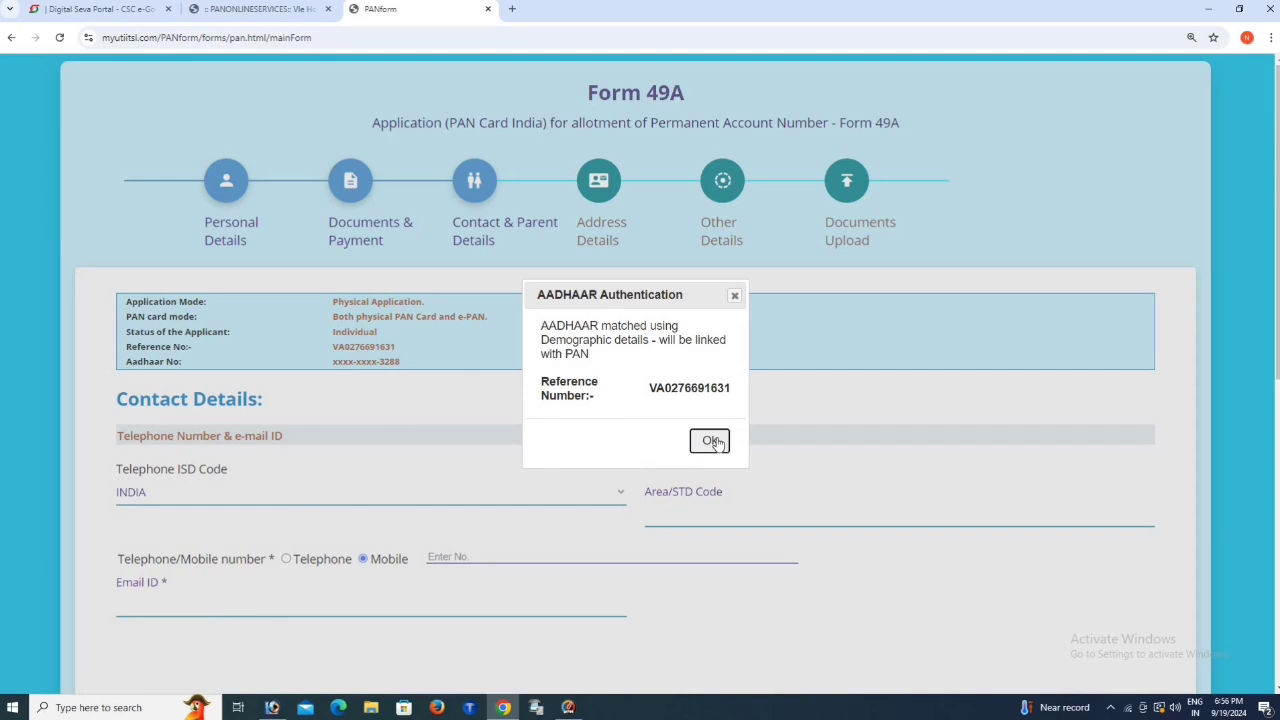
Dismiss the Aadhaar confirmation and fill in the applicant's mobile number and e-mail address.
left_click(711, 441)
scroll(166, 428, "down", 2)
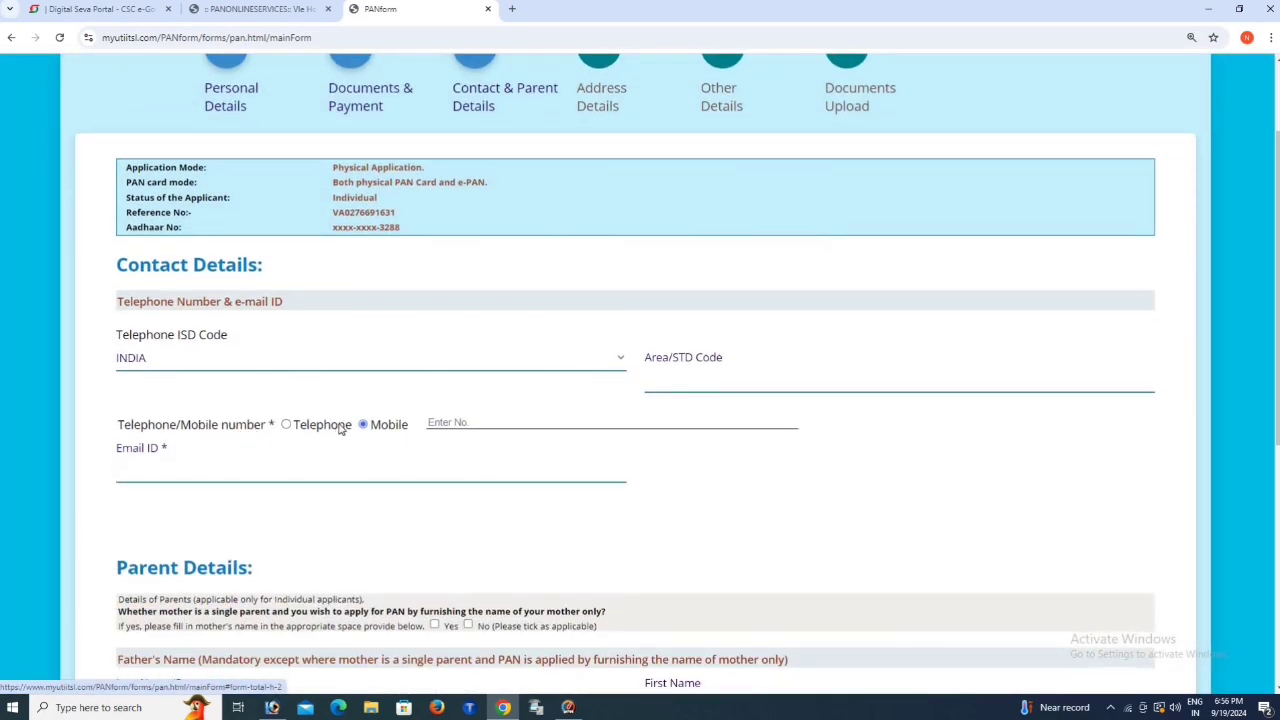
left_click(466, 421)
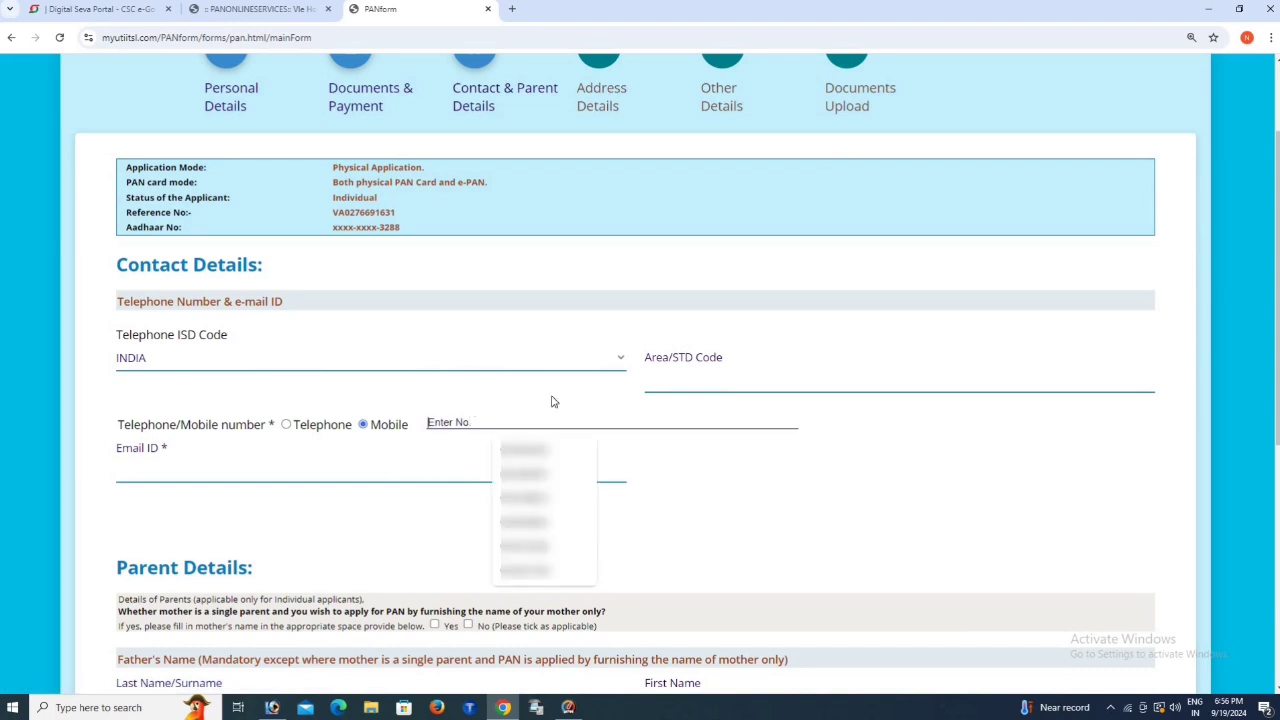
left_click(709, 370)
left_click(430, 422)
type("••••••")
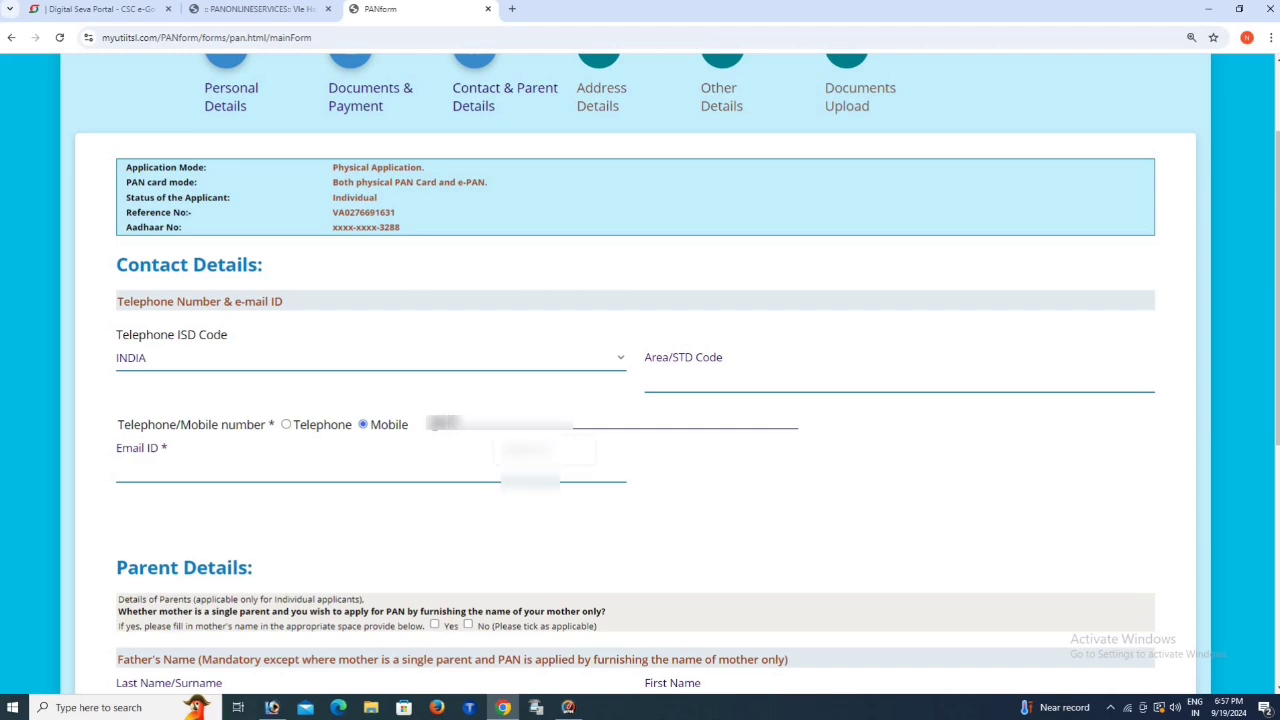
type("•••")
left_click(186, 474)
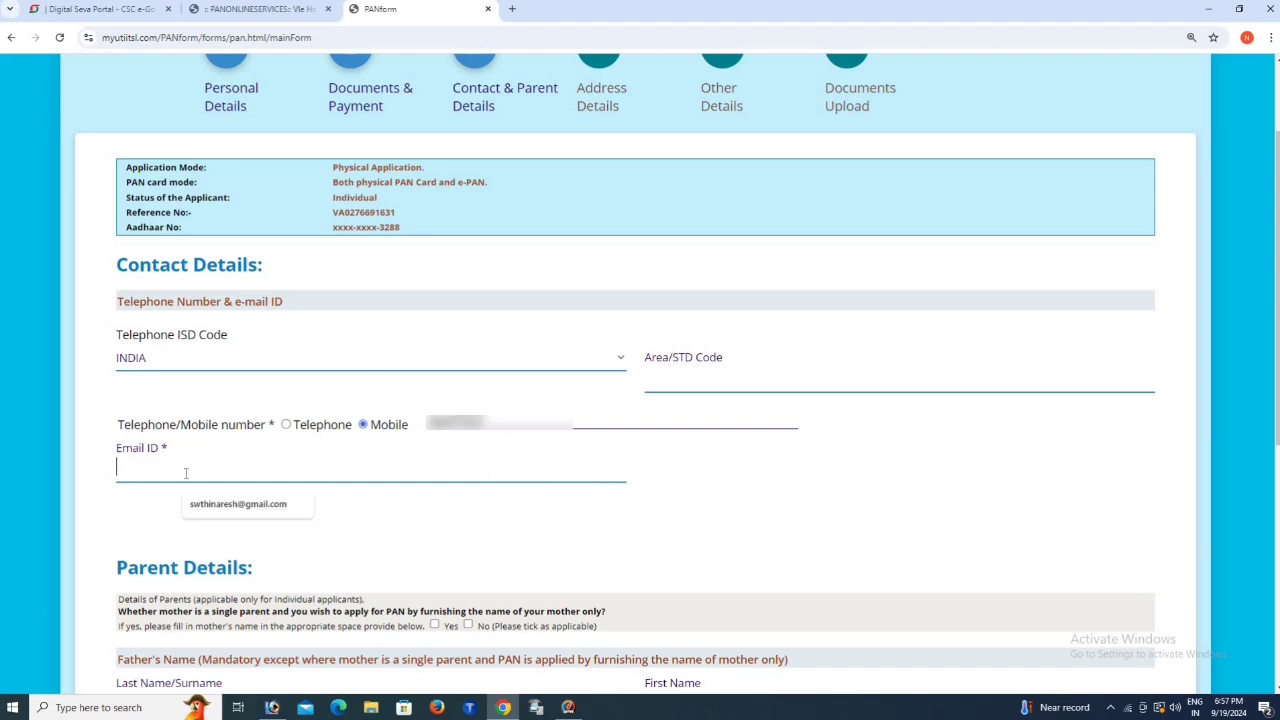
left_click(226, 512)
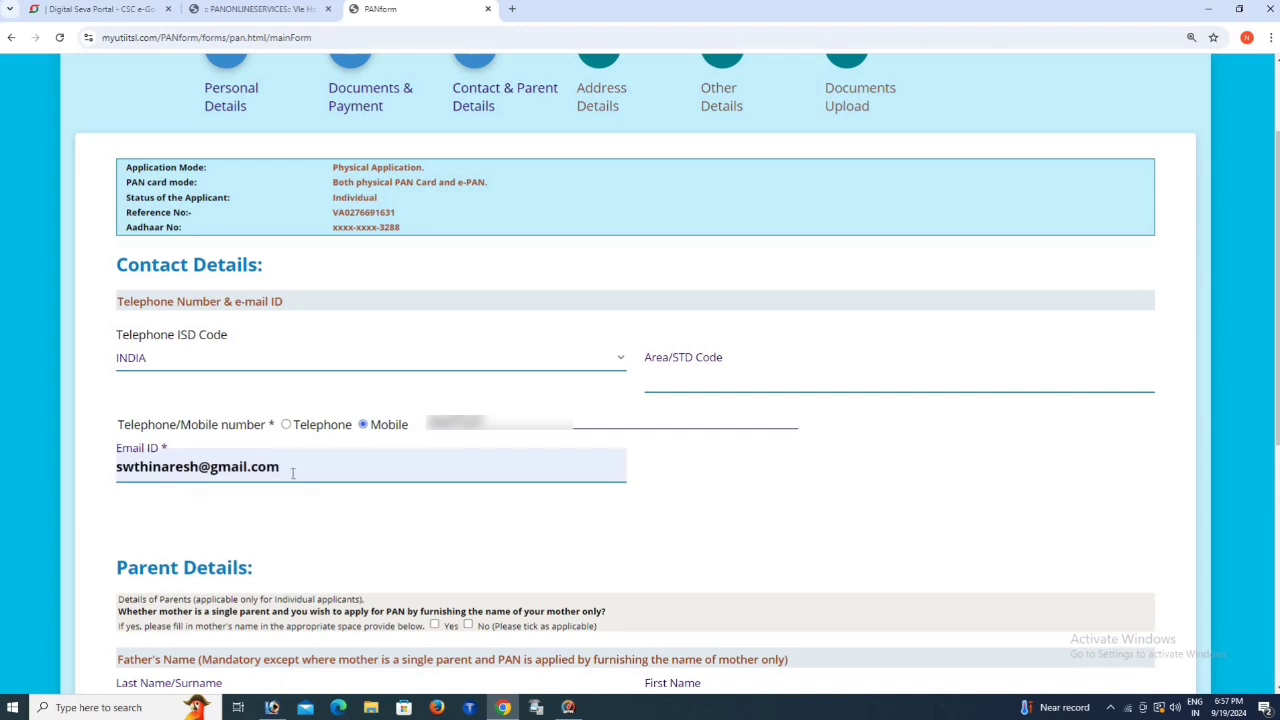
Answer No to single parent and enter the father's surname and first name.
scroll(306, 491, "down", 3)
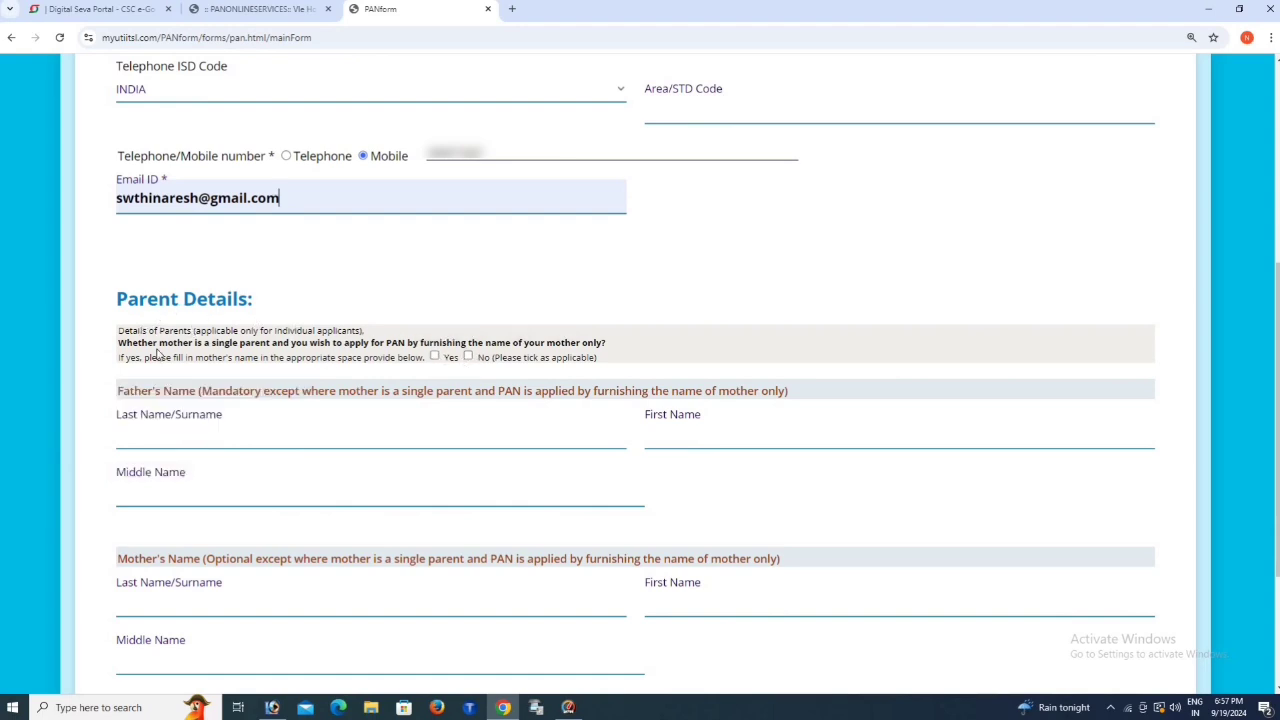
left_click(468, 357)
left_click(228, 443)
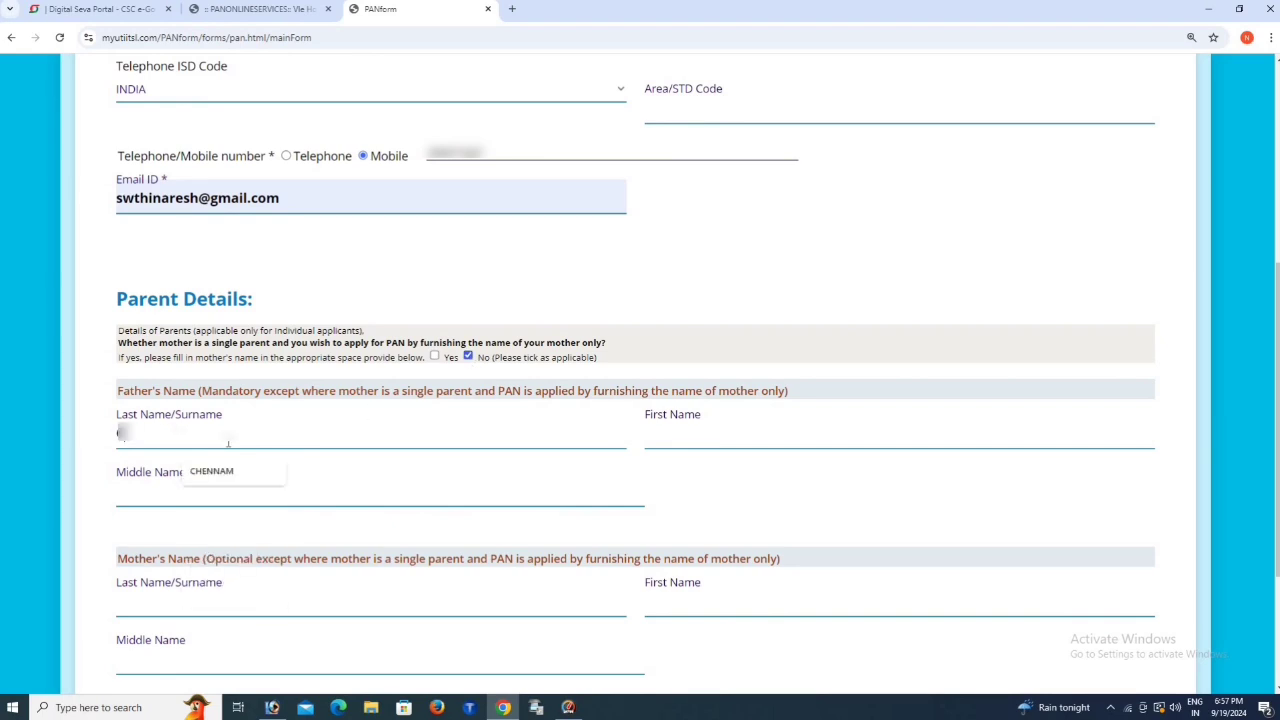
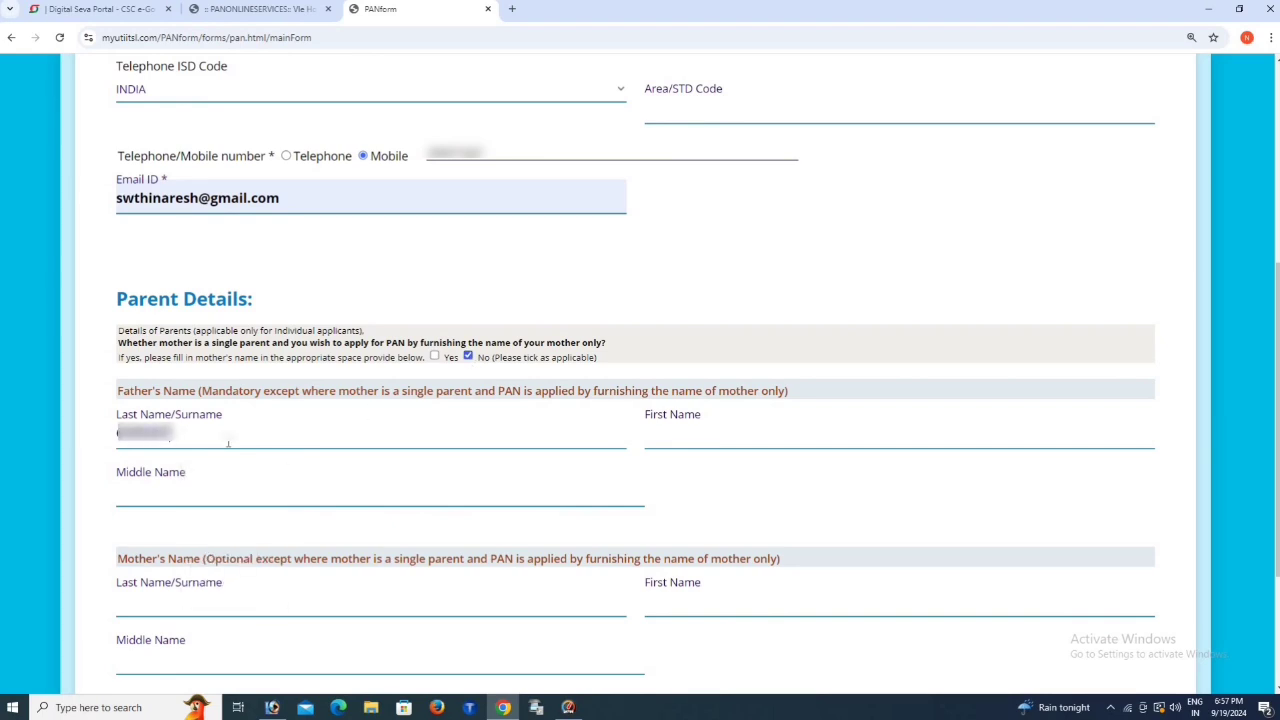
type("HANDR")
key("Tab")
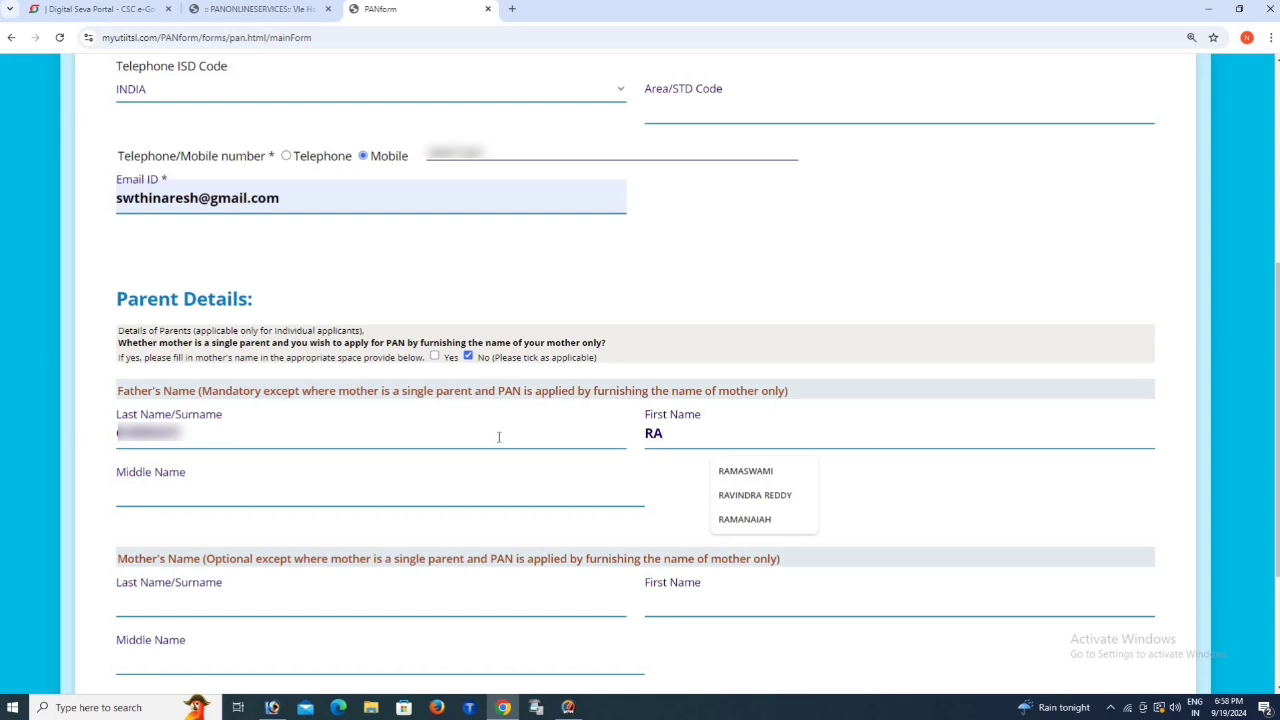
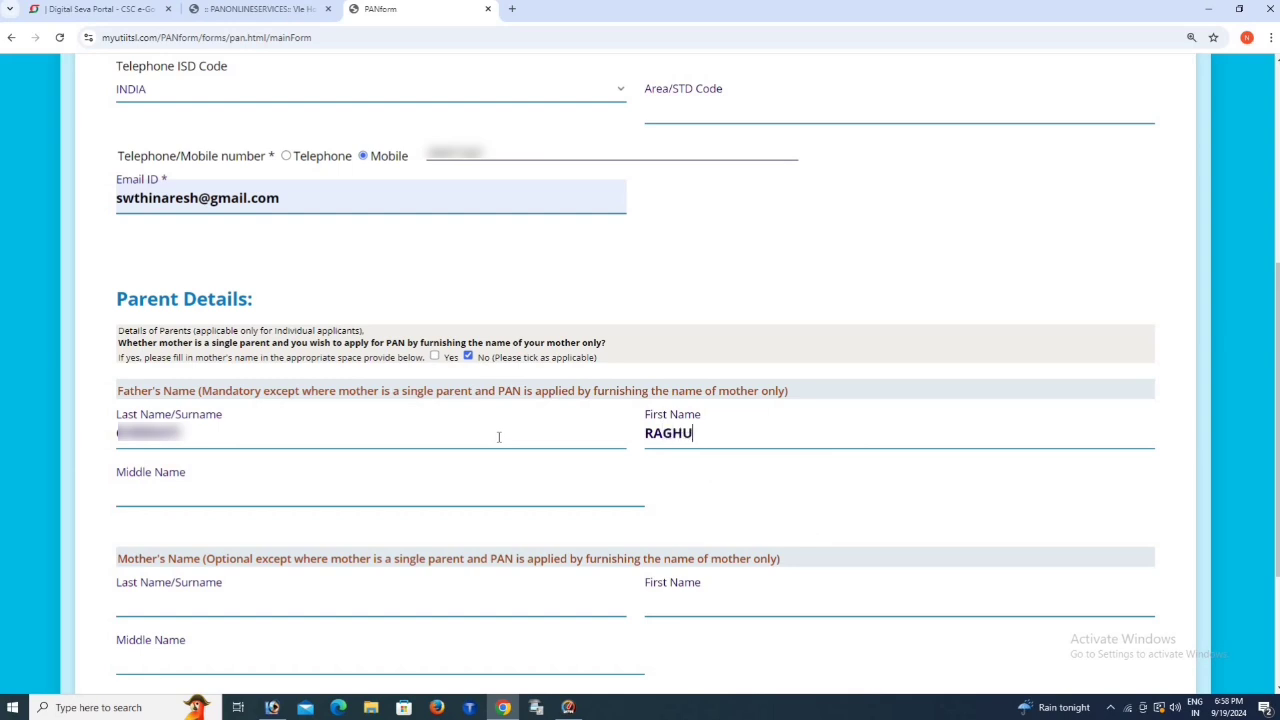
Choose FATHER'S NAME as the parent name printed on the PAN card.
key("Tab")
scroll(290, 427, "down", 2)
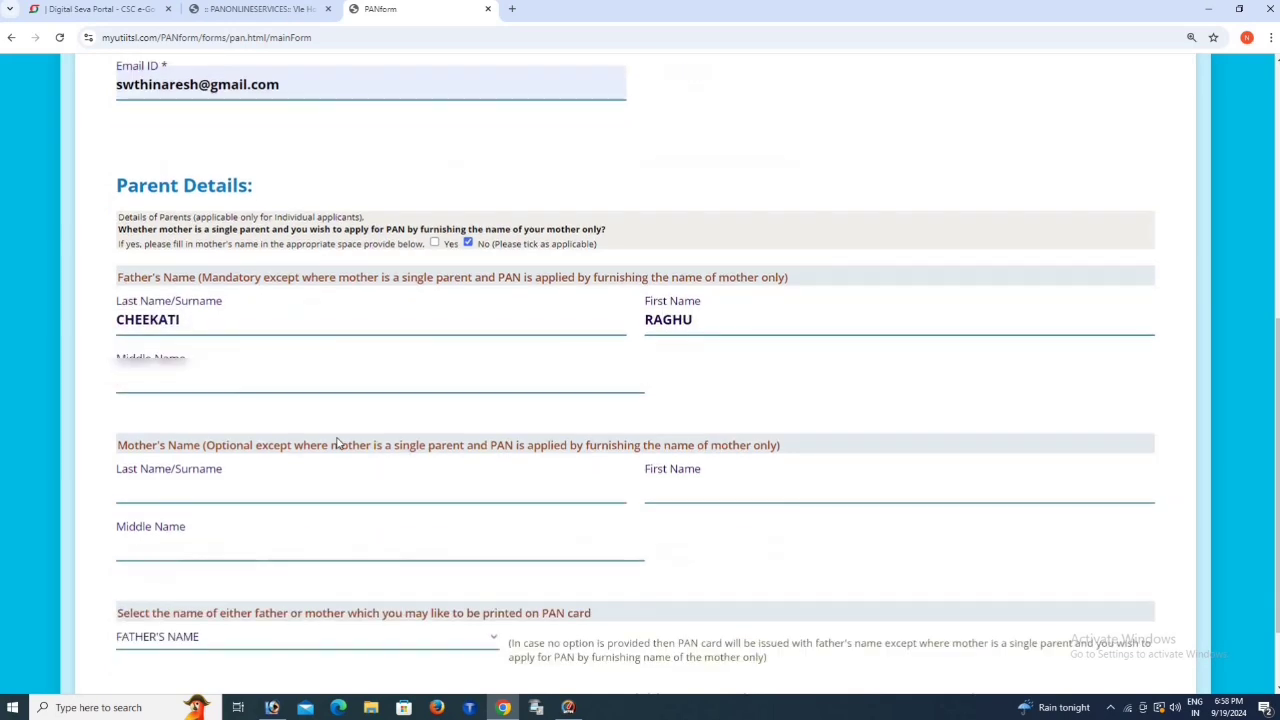
scroll(286, 437, "down", 1)
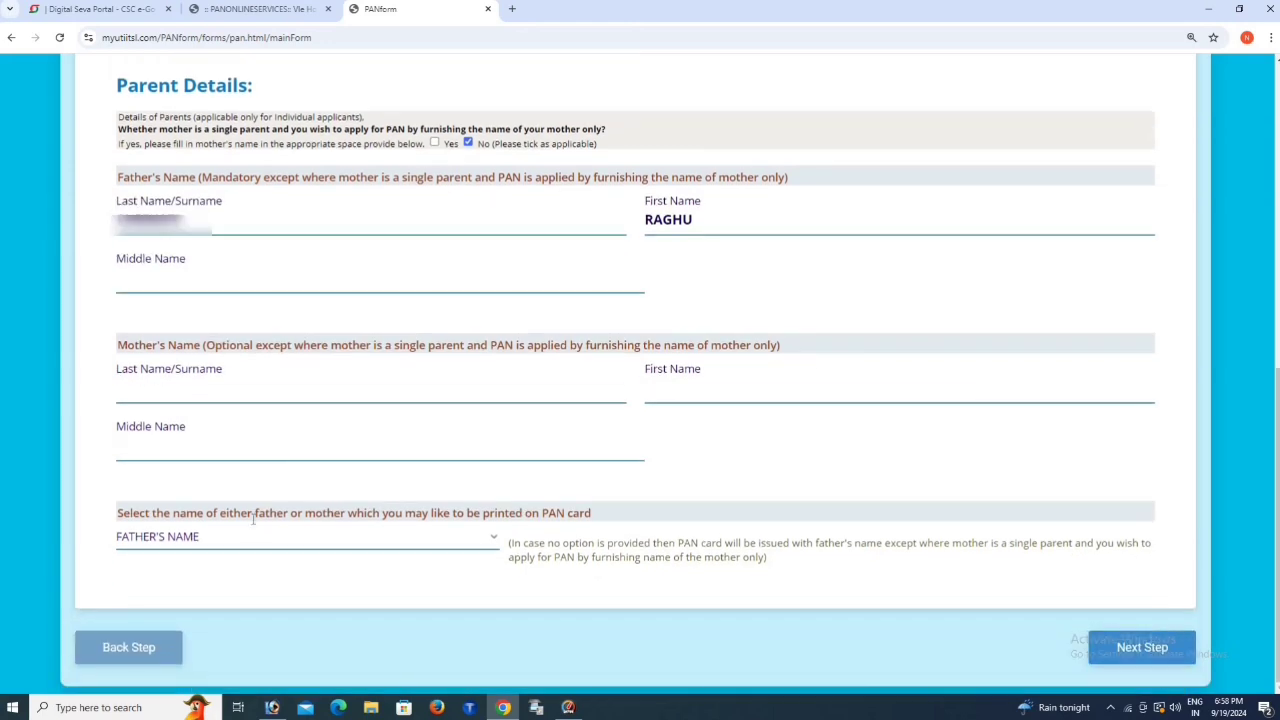
left_click(205, 540)
left_click(207, 596)
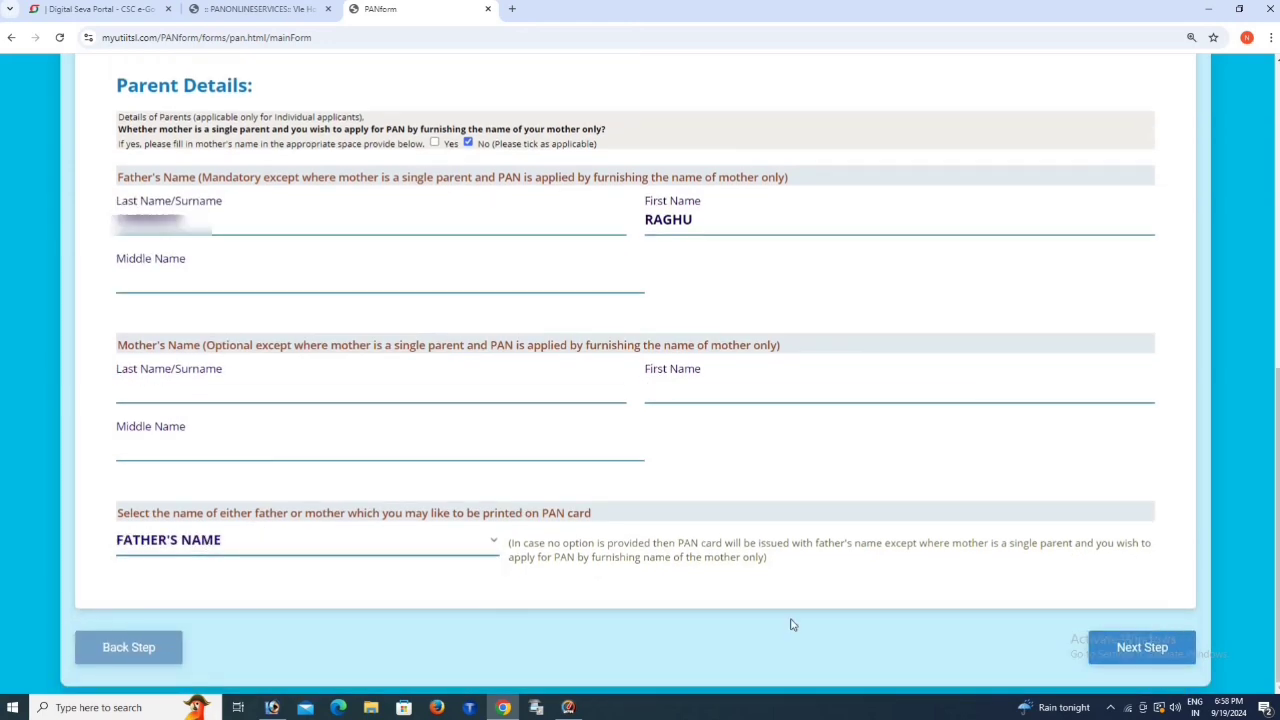
On Address Details, enter the residential flat number and village name.
left_click(1165, 648)
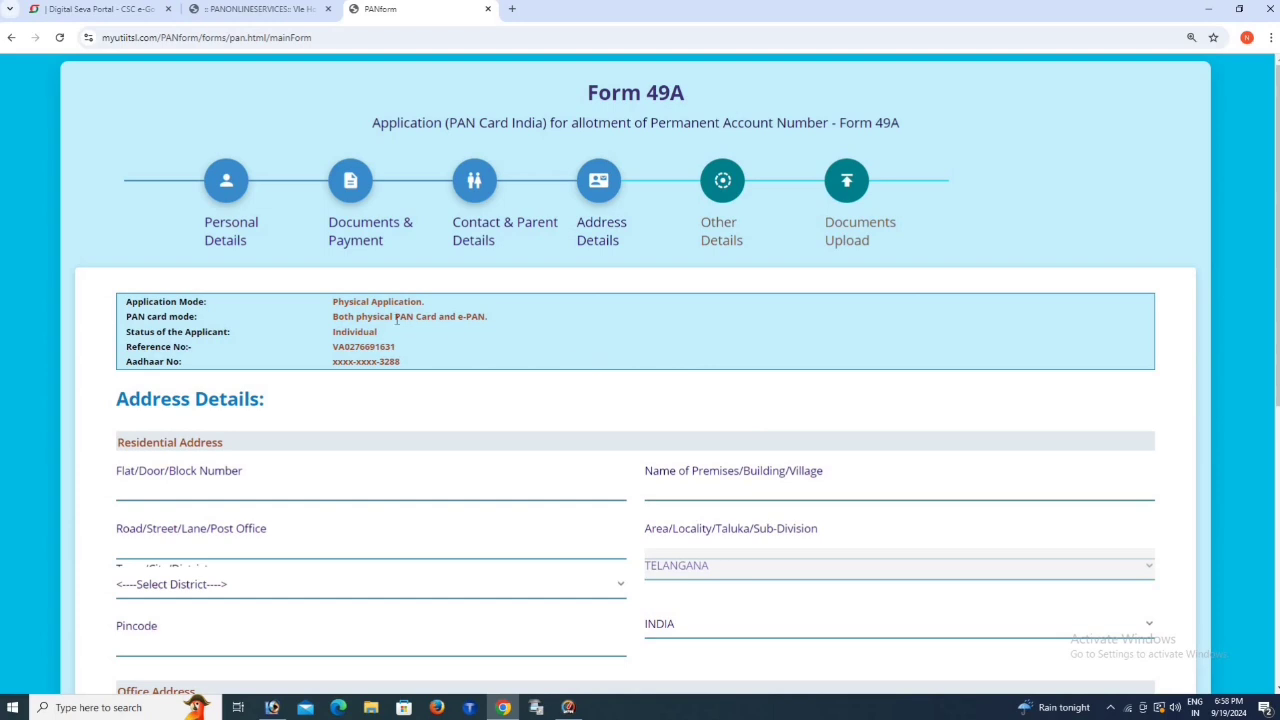
scroll(313, 310, "down", 2)
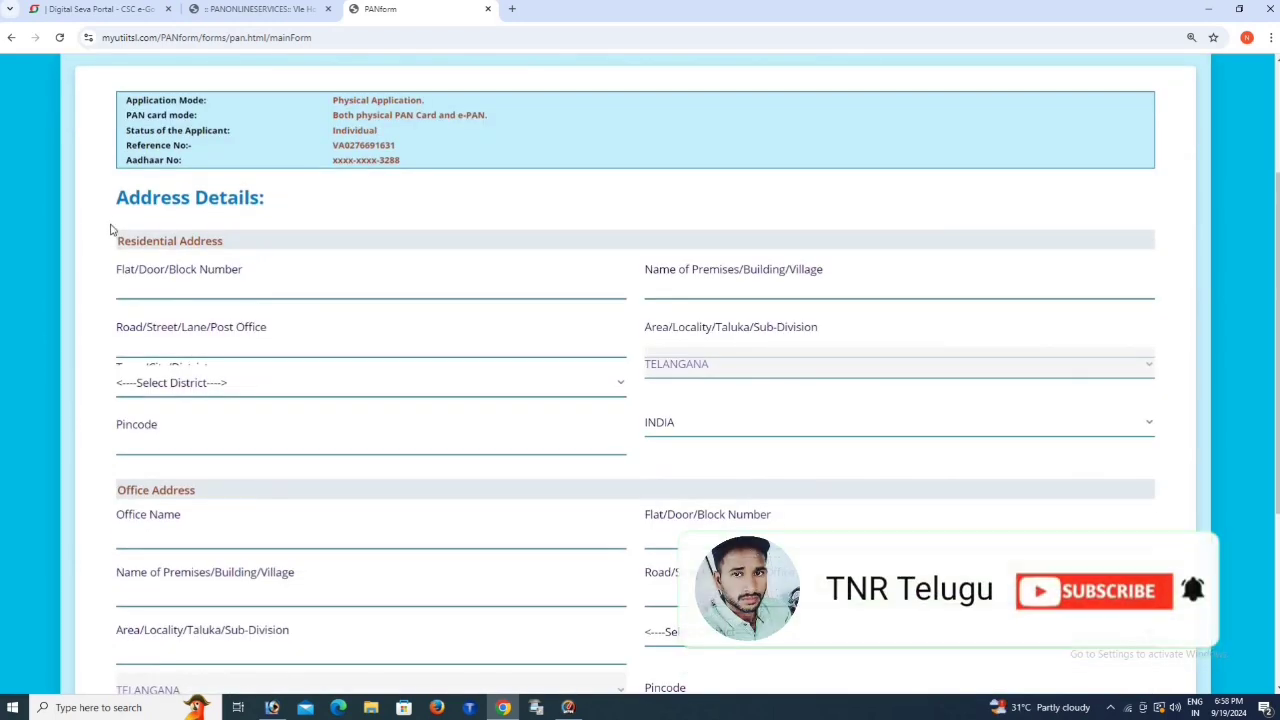
left_click(209, 294)
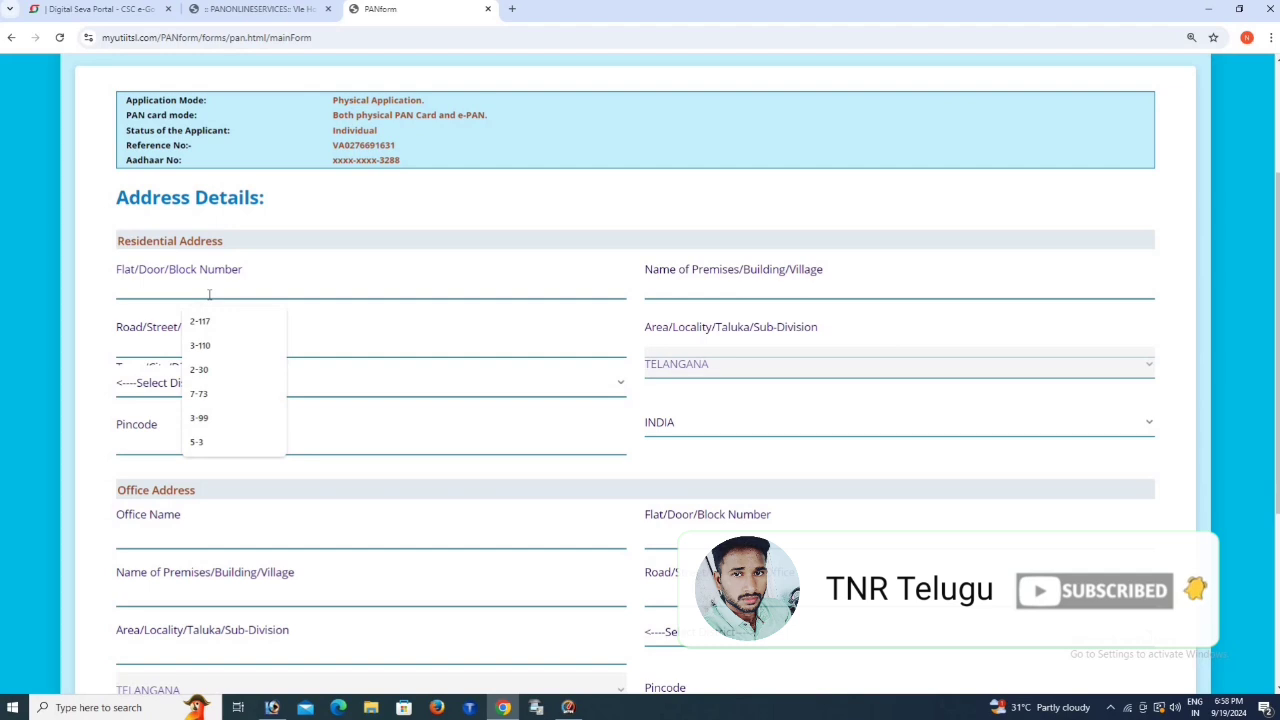
scroll(209, 294, "down", 1)
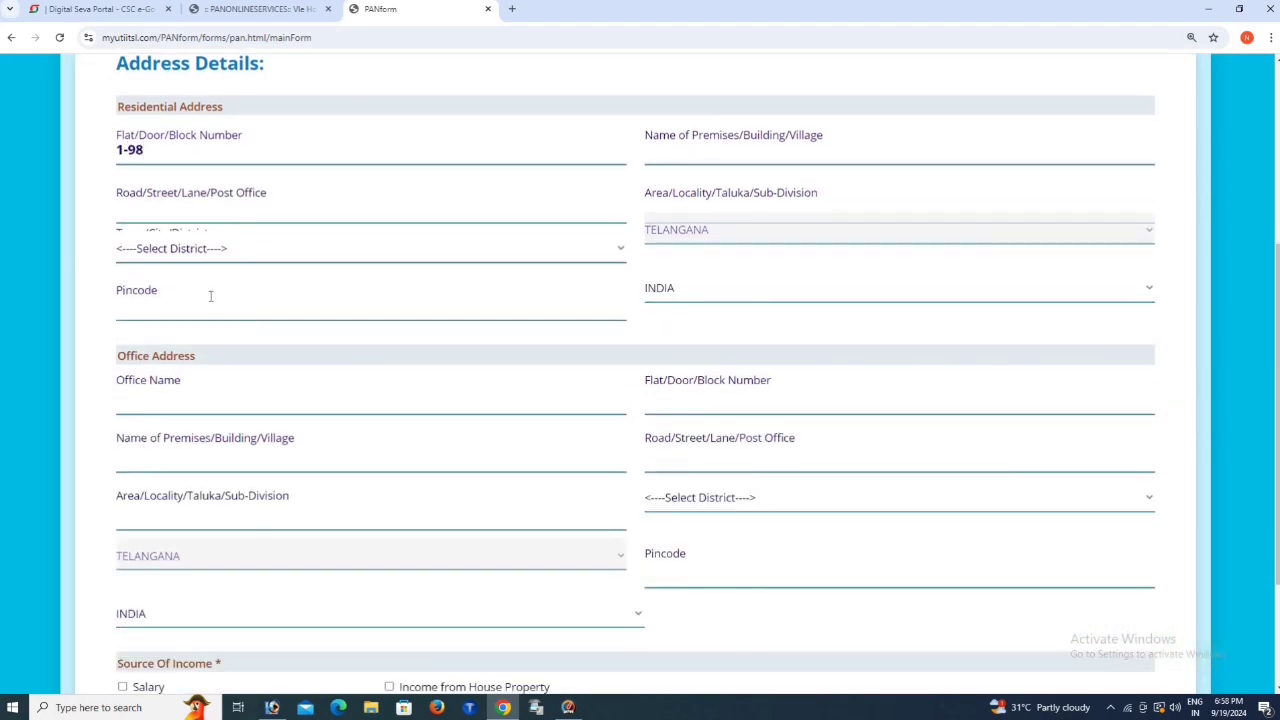
left_click(665, 153)
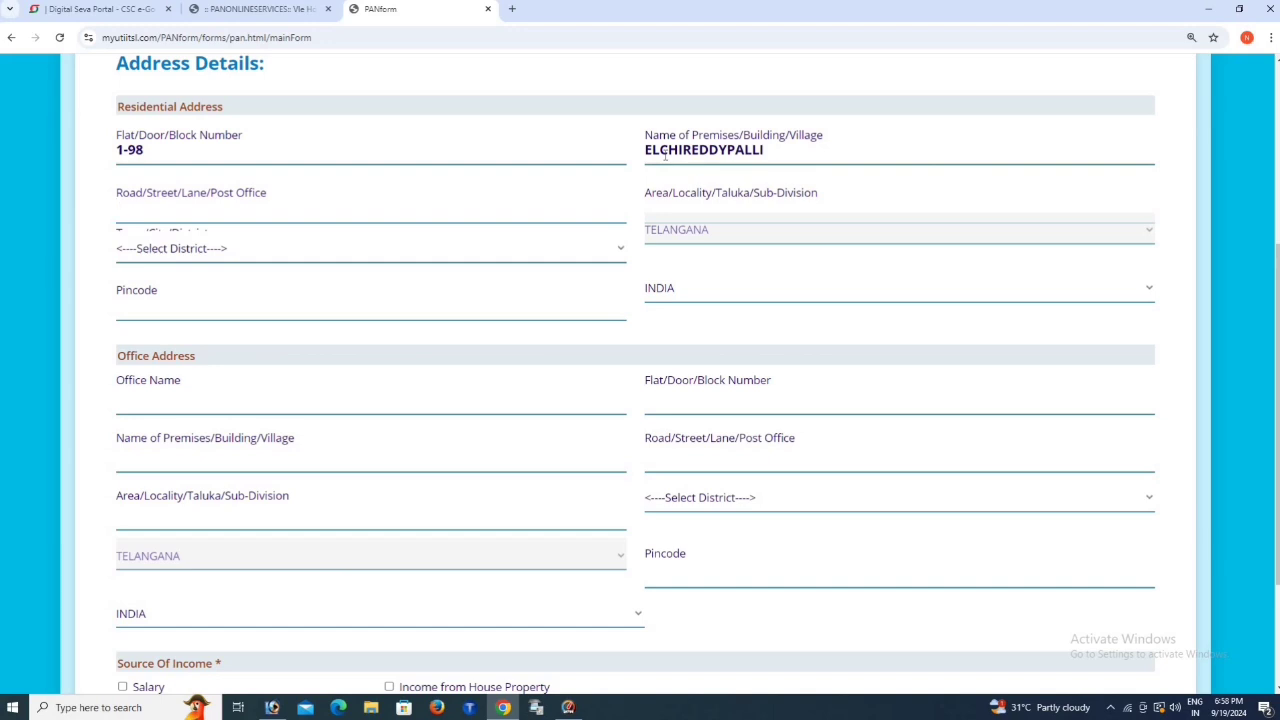
Complete the residential address with its locality, district and pincode.
key("Tab")
key("Tab")
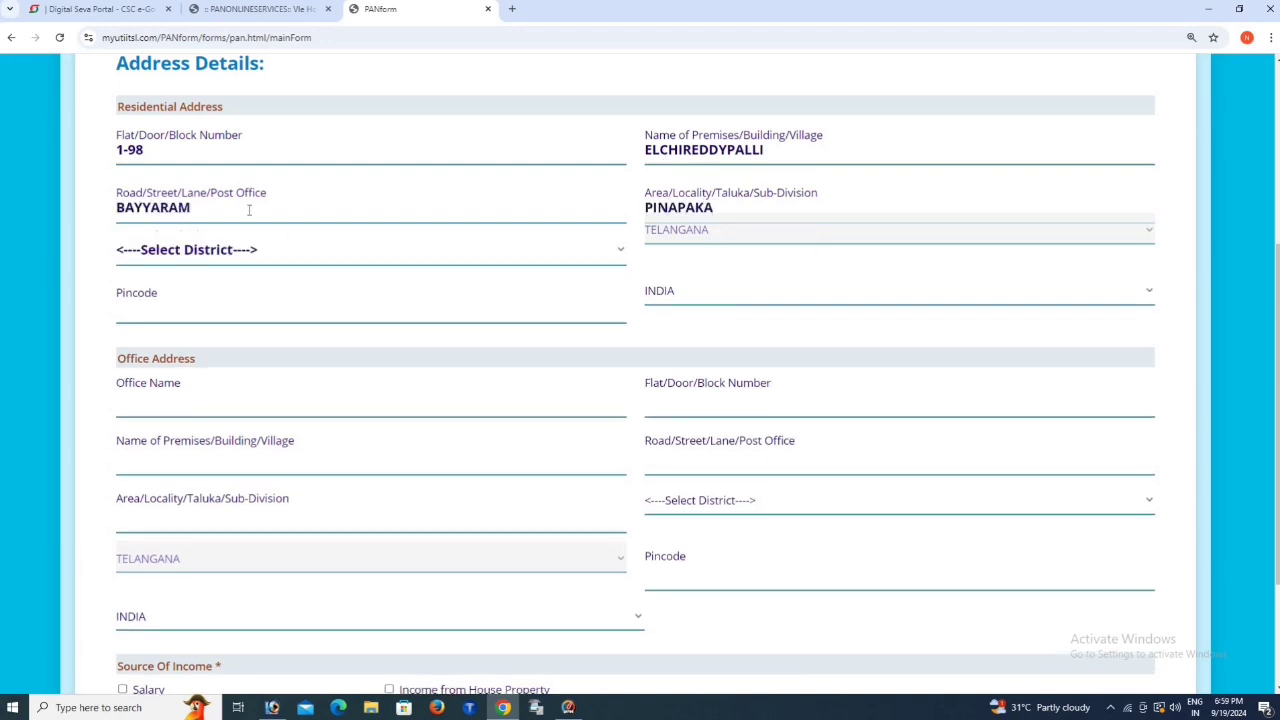
left_click(171, 251)
left_click(190, 466)
left_click(195, 314)
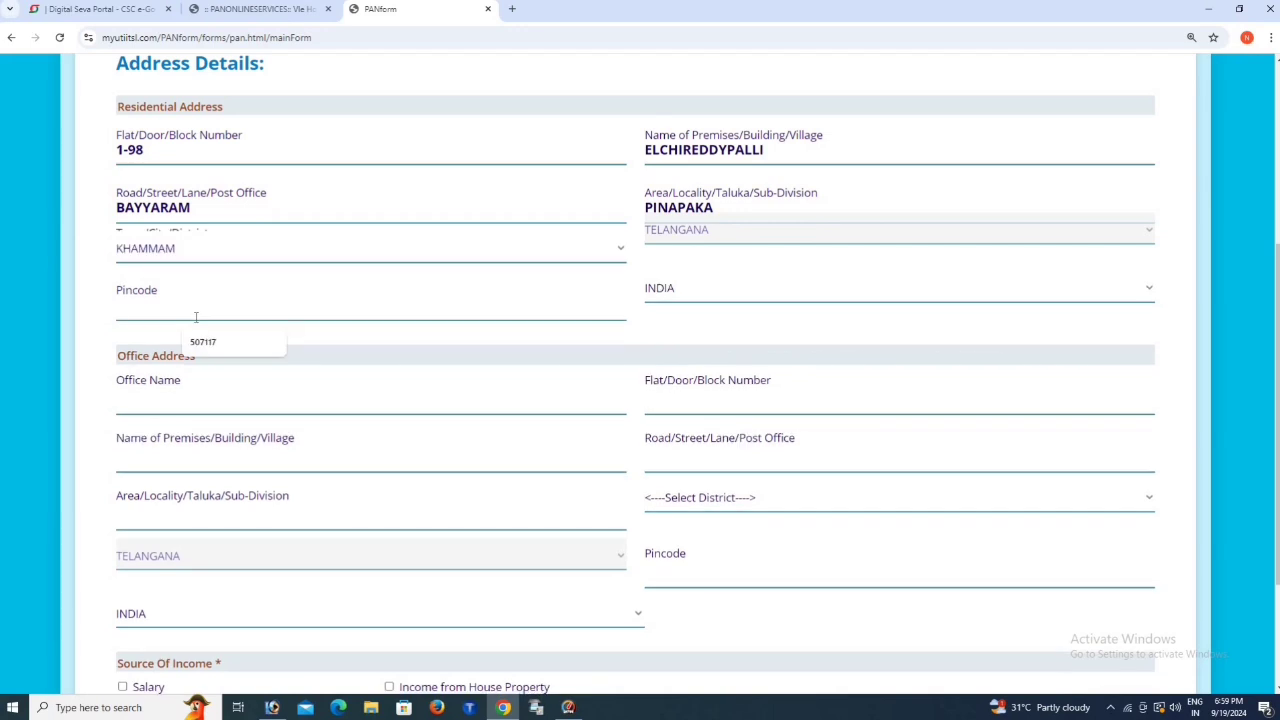
type("507117")
scroll(200, 363, "down", 1)
Enter the office name, flat number, premises name and area.
left_click(182, 336)
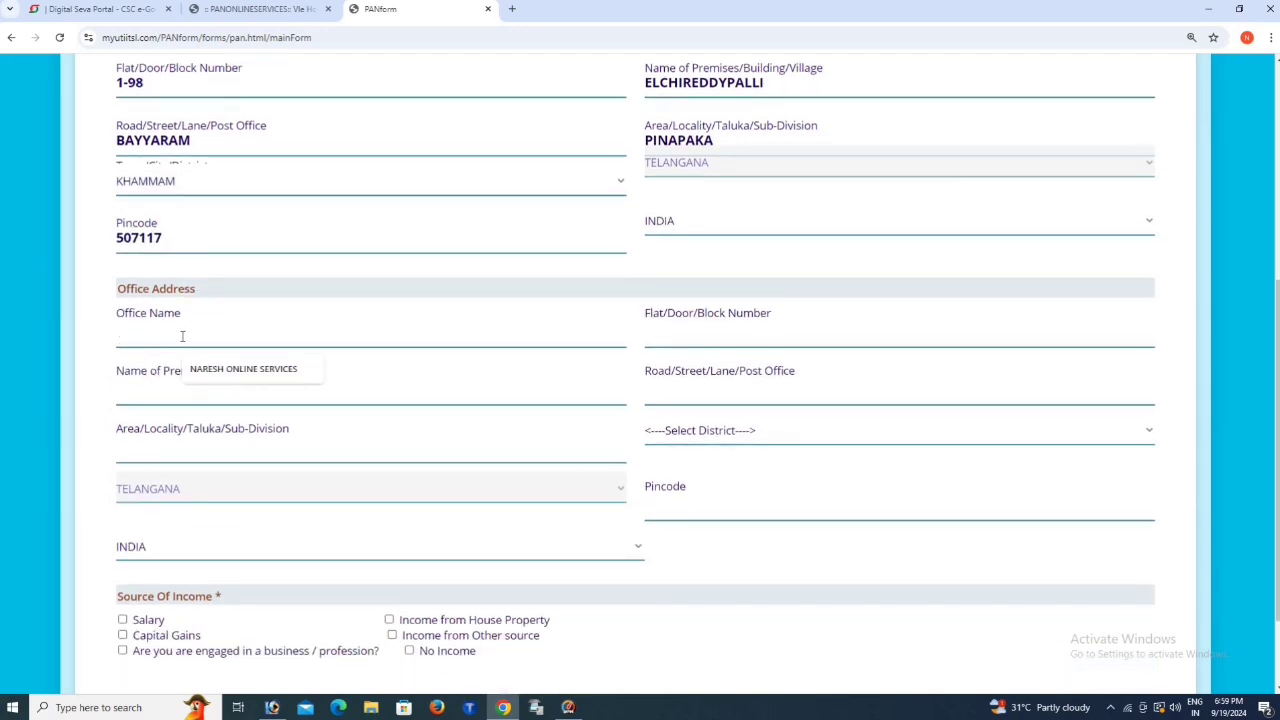
type("NARESH ONLINE SERV")
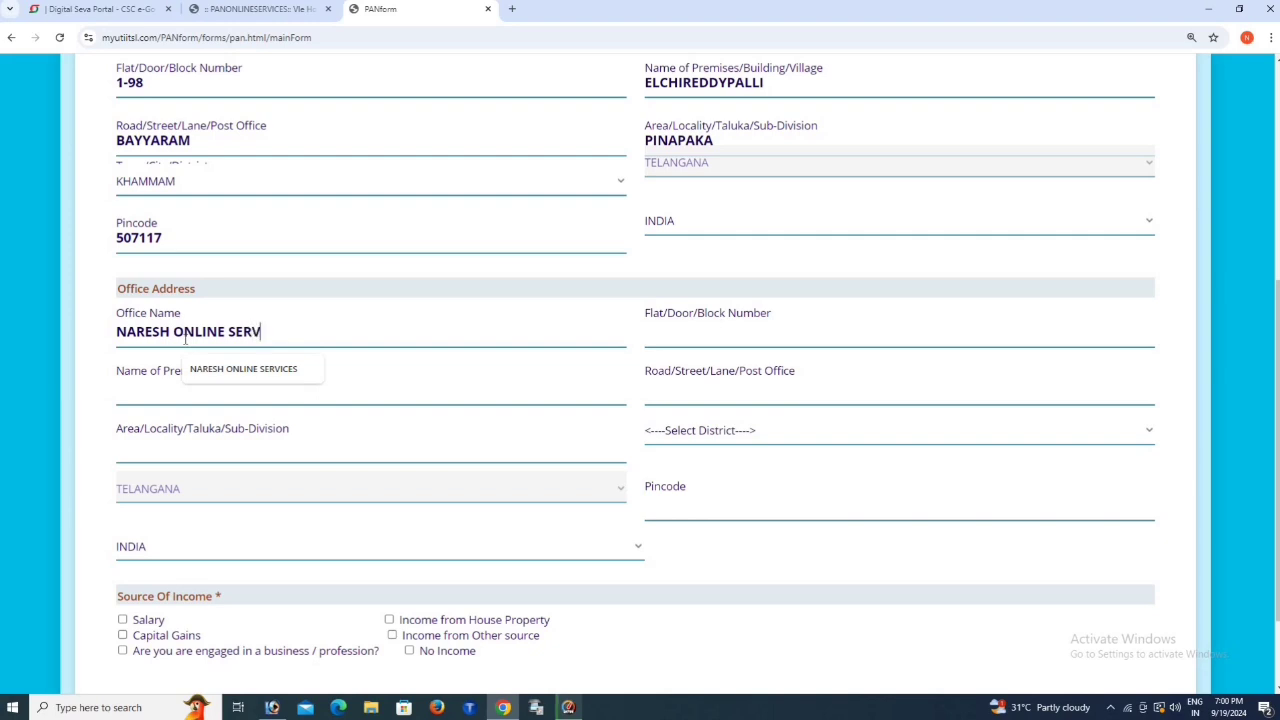
type("ICES")
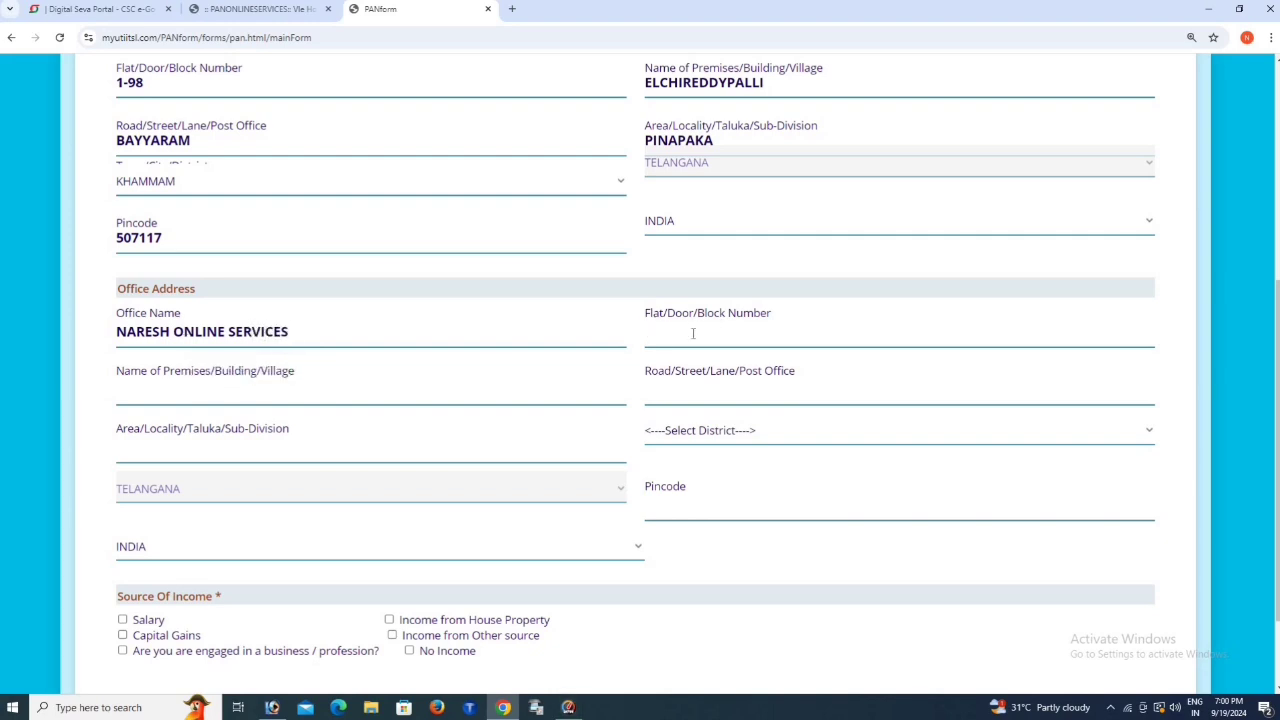
left_click(692, 340)
left_click(232, 396)
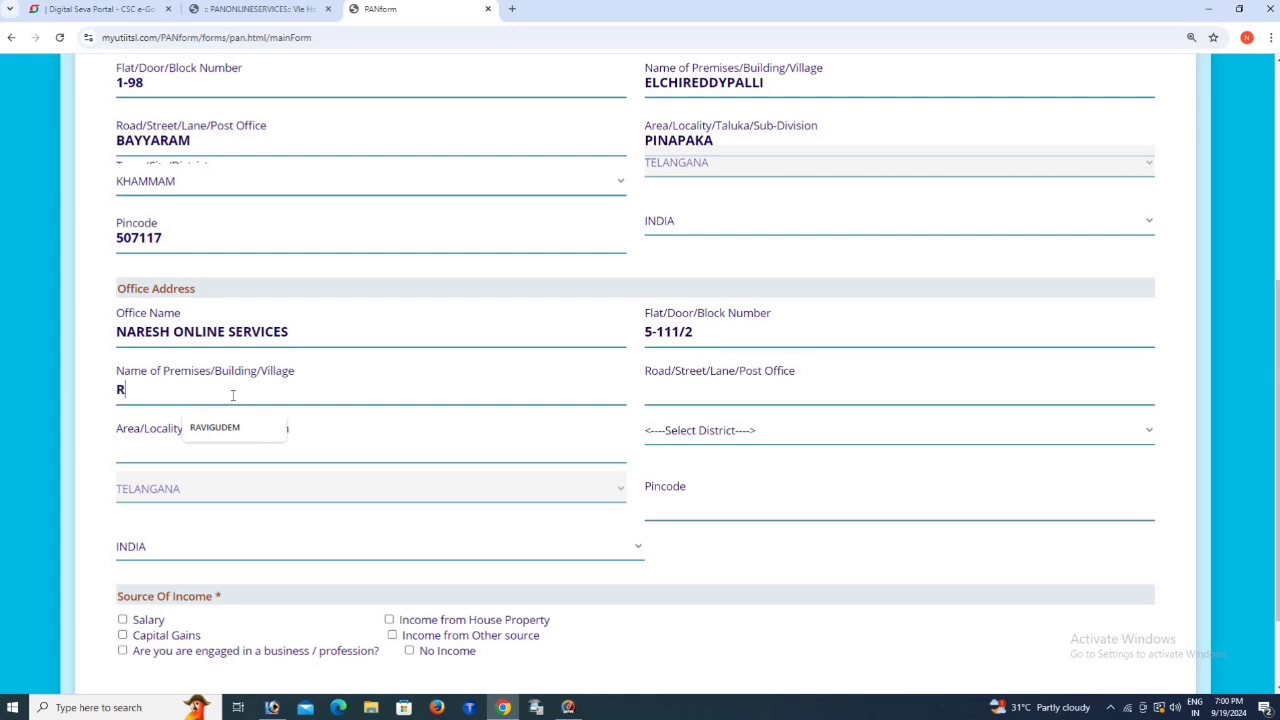
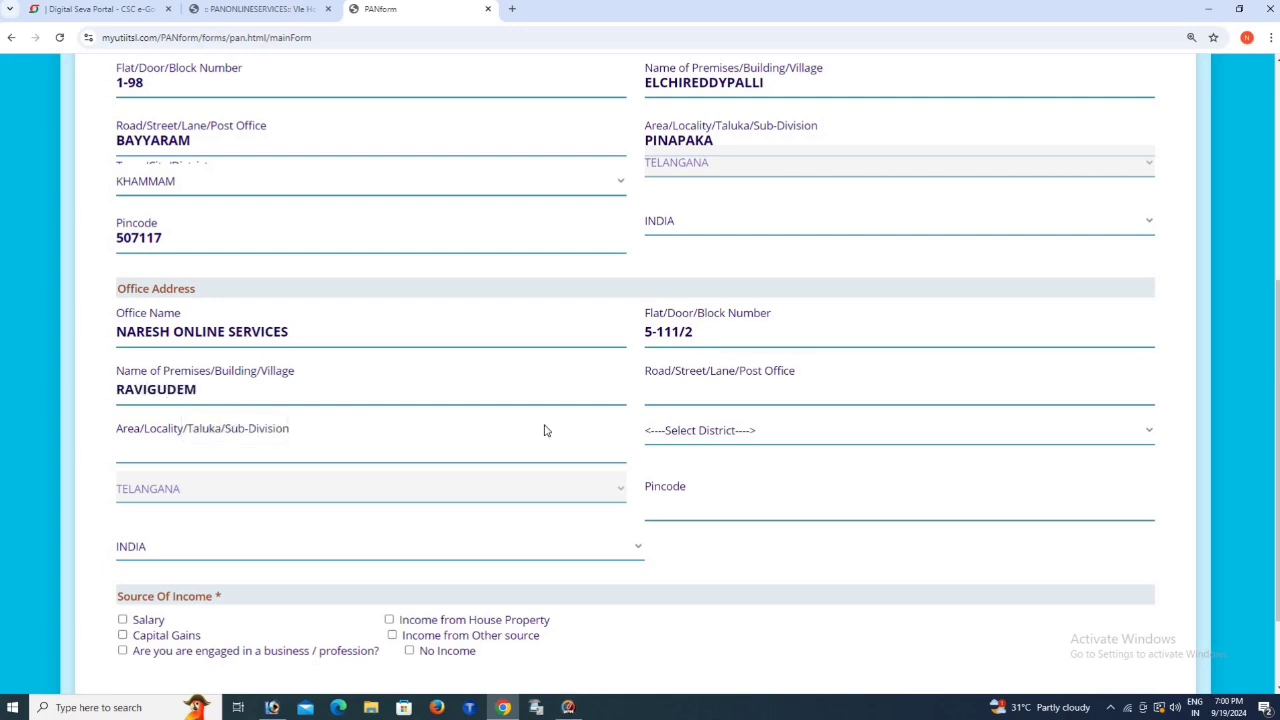
type("BAYYARAM")
key("Tab")
type("PINAPAKA")
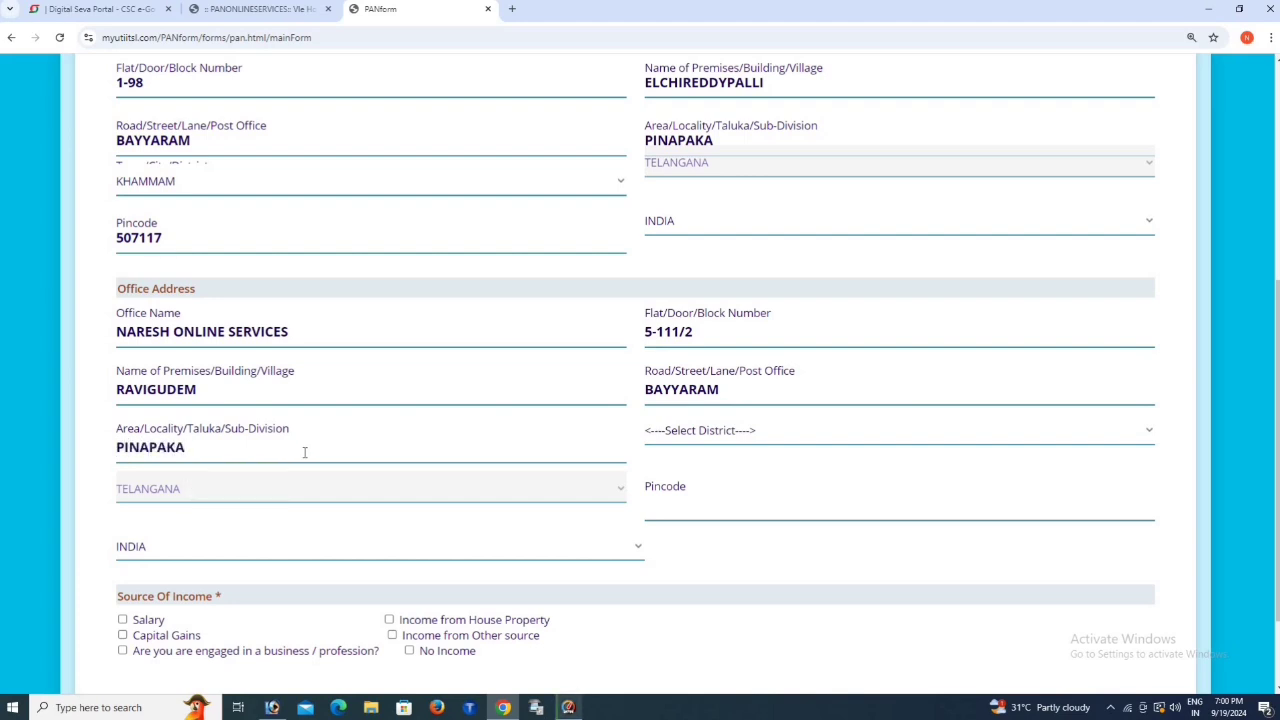
key("Tab")
Set the office district and pincode, and tick Income from Other source.
left_click(735, 434)
scroll(680, 124, "down", 1)
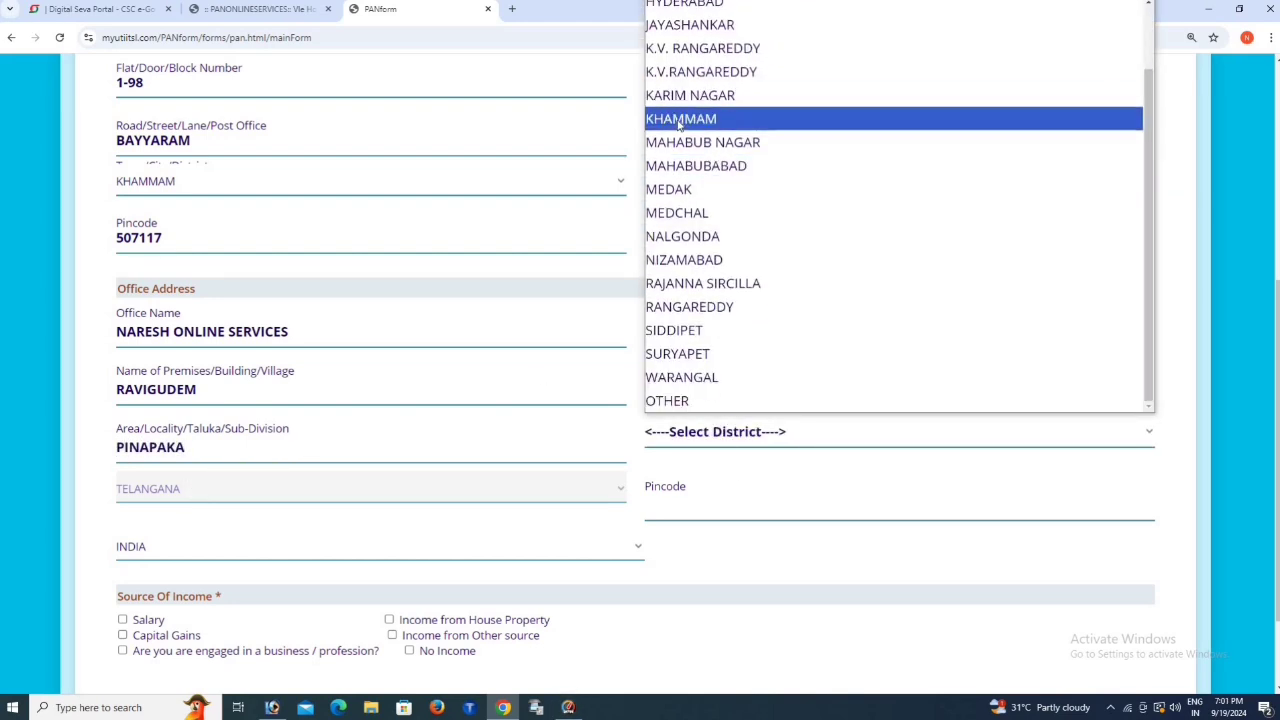
left_click(680, 124)
left_click(665, 512)
type("50")
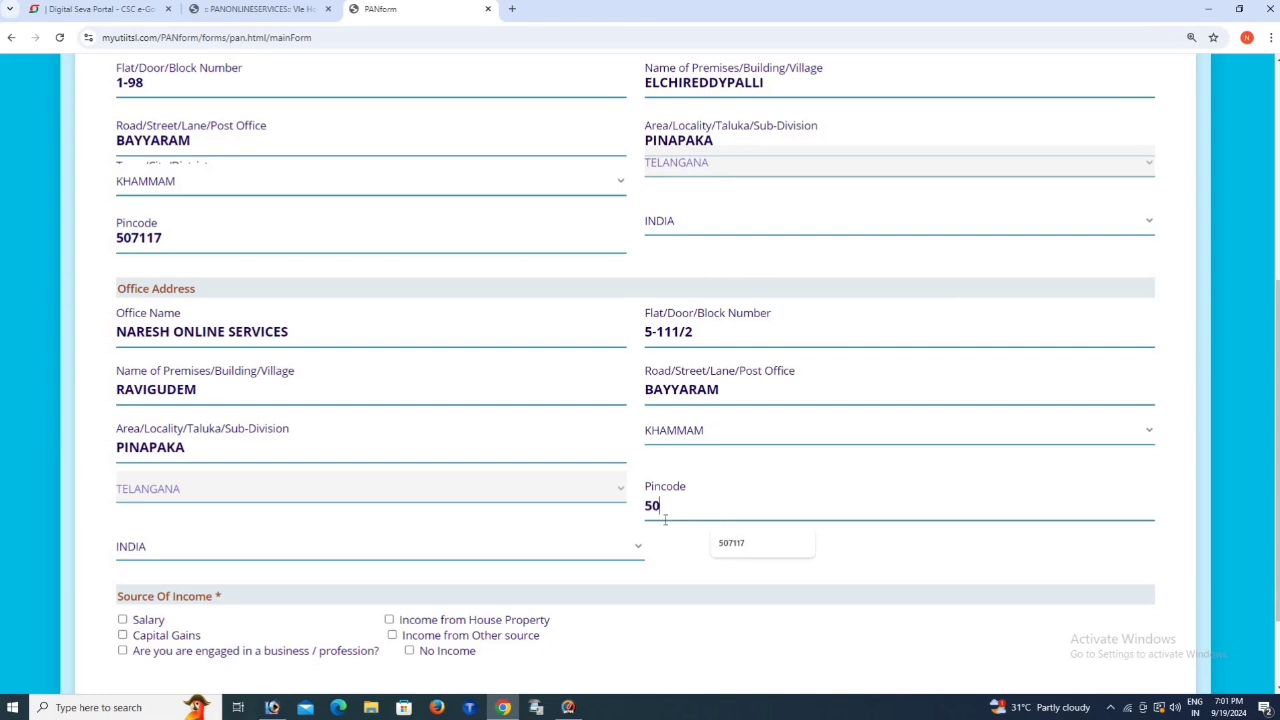
type("7117")
scroll(563, 569, "down", 1)
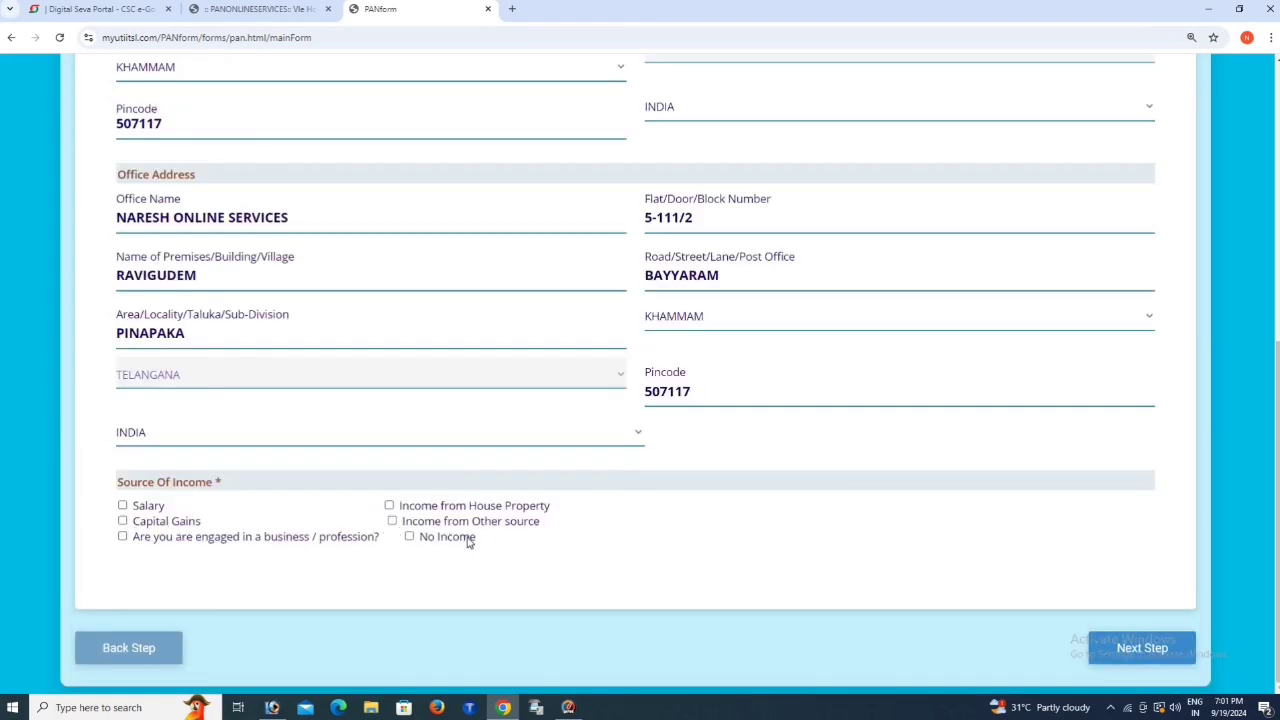
left_click(392, 523)
Advance to Other Details, dismiss the AO Code message, and set representative title SHRI.
left_click(1115, 647)
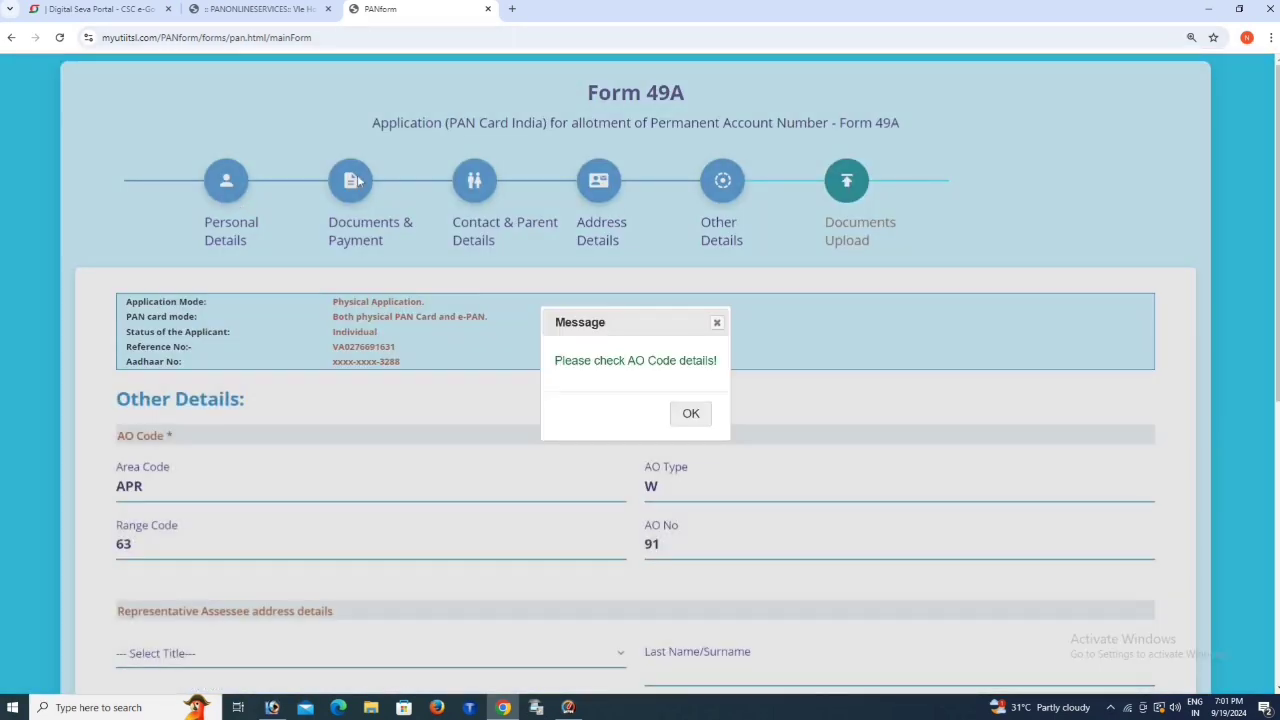
left_click(690, 413)
scroll(480, 494, "down", 4)
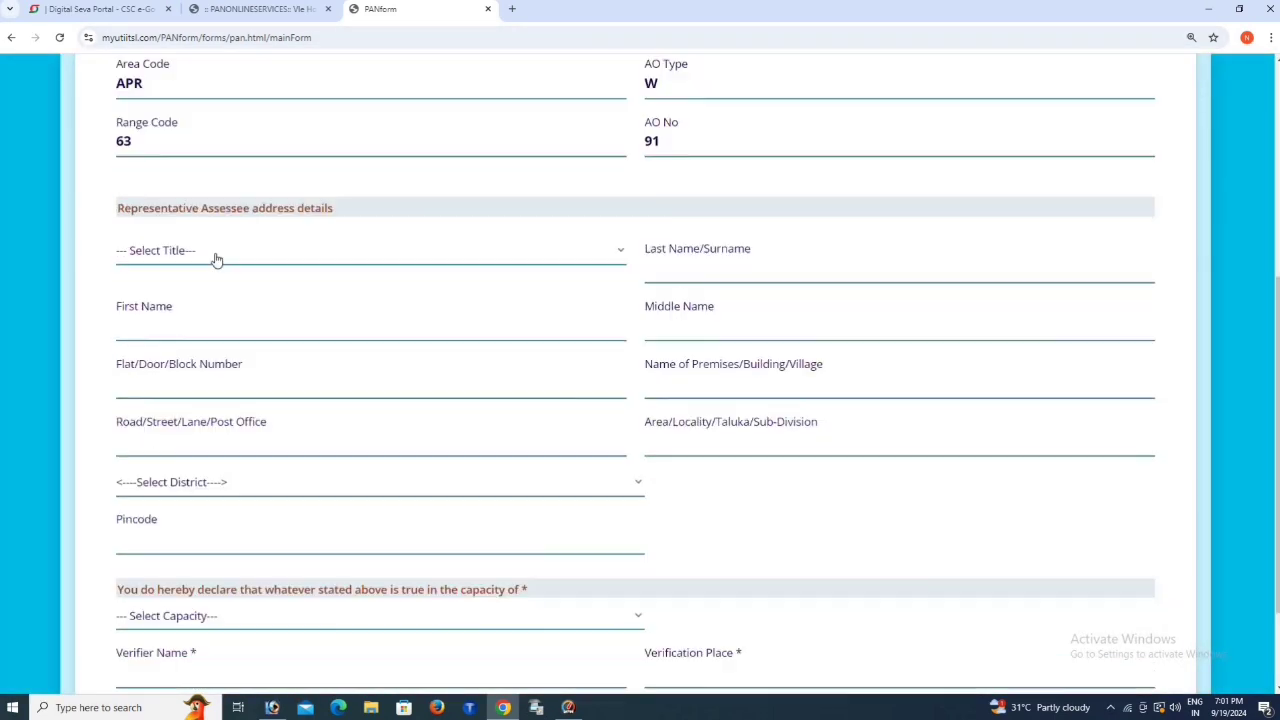
left_click(214, 257)
left_click(210, 326)
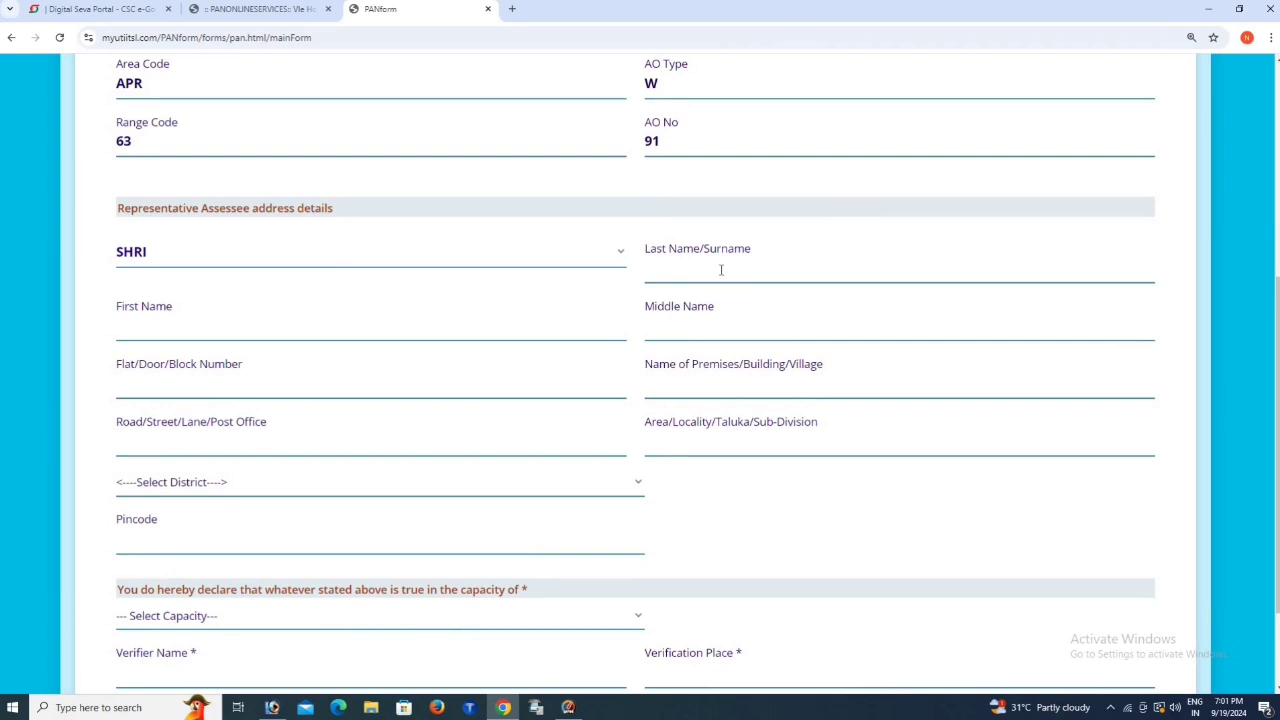
Enter the representative's last and first name, flat number, premises and road.
scroll(720, 270, "down", 1)
left_click(708, 128)
key("Tab")
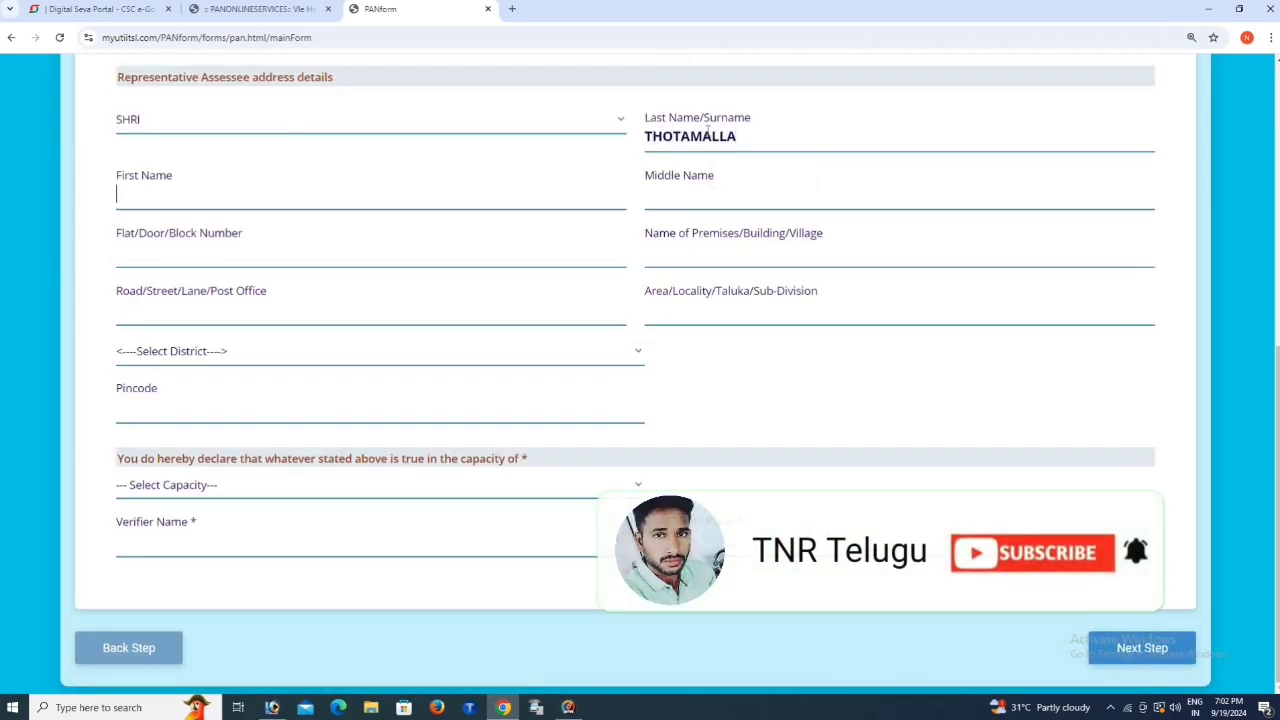
key("Tab")
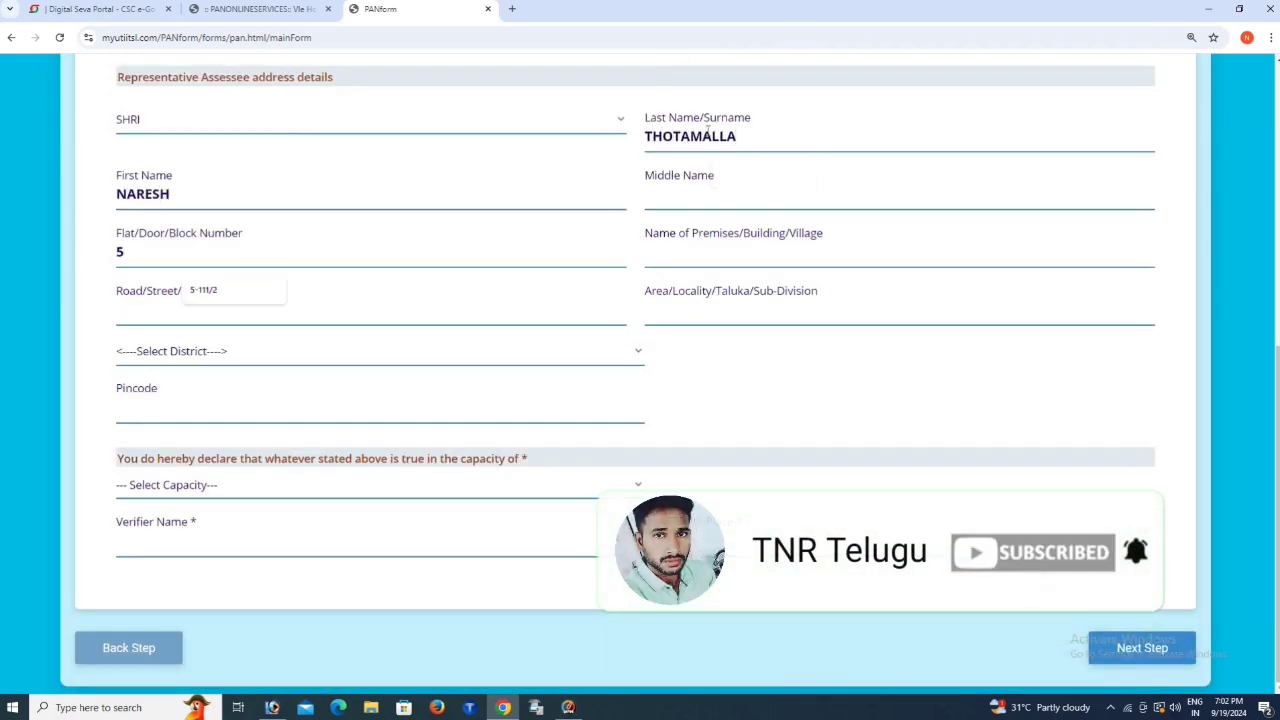
key("Tab")
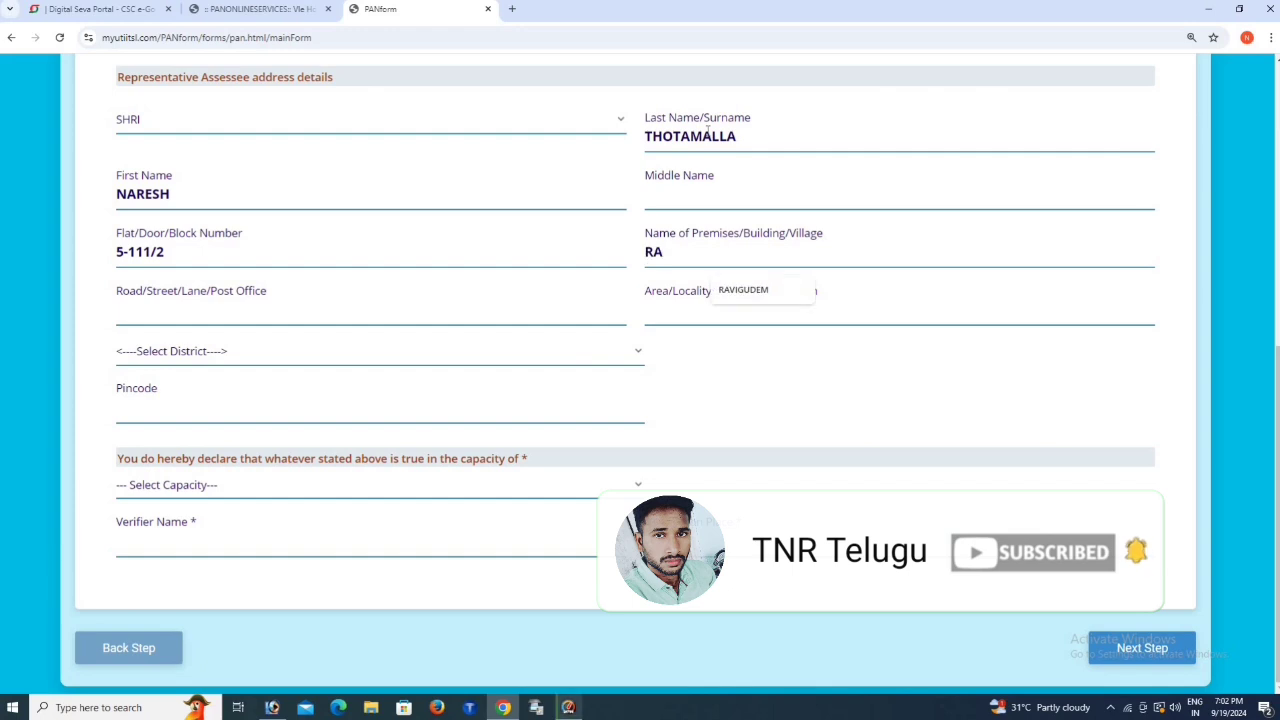
key("Tab")
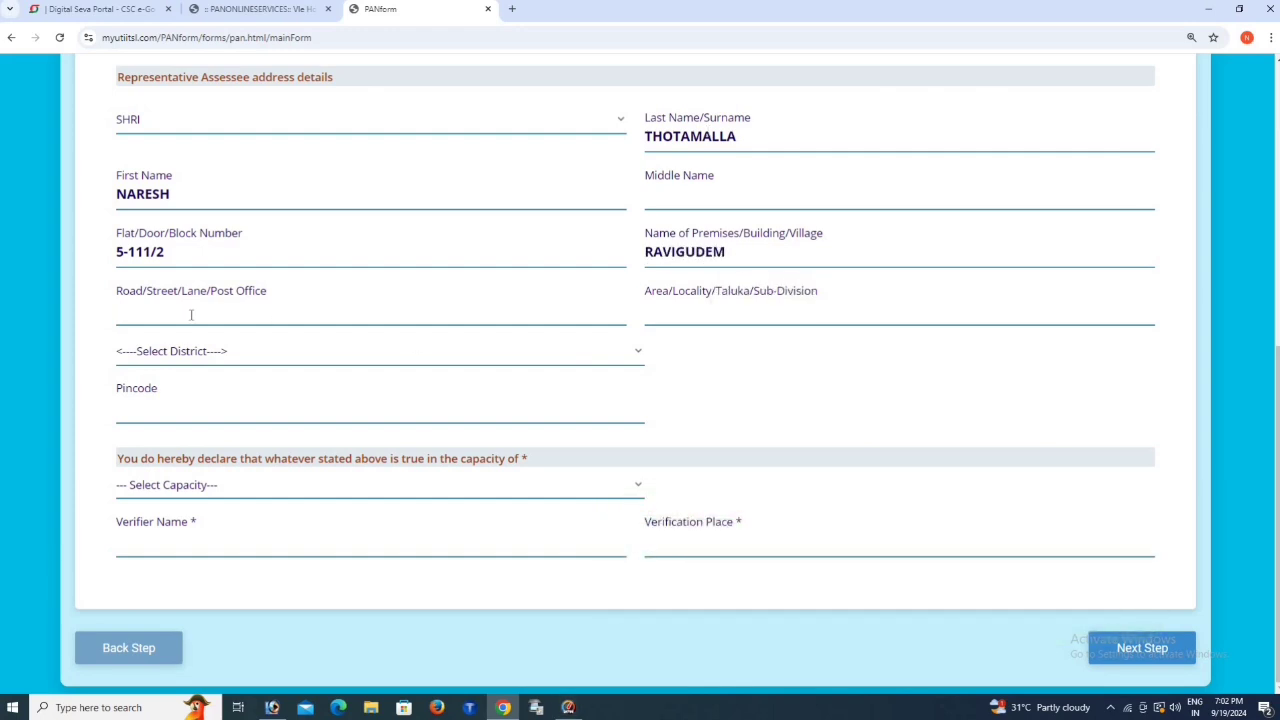
type("E BAYYARAM")
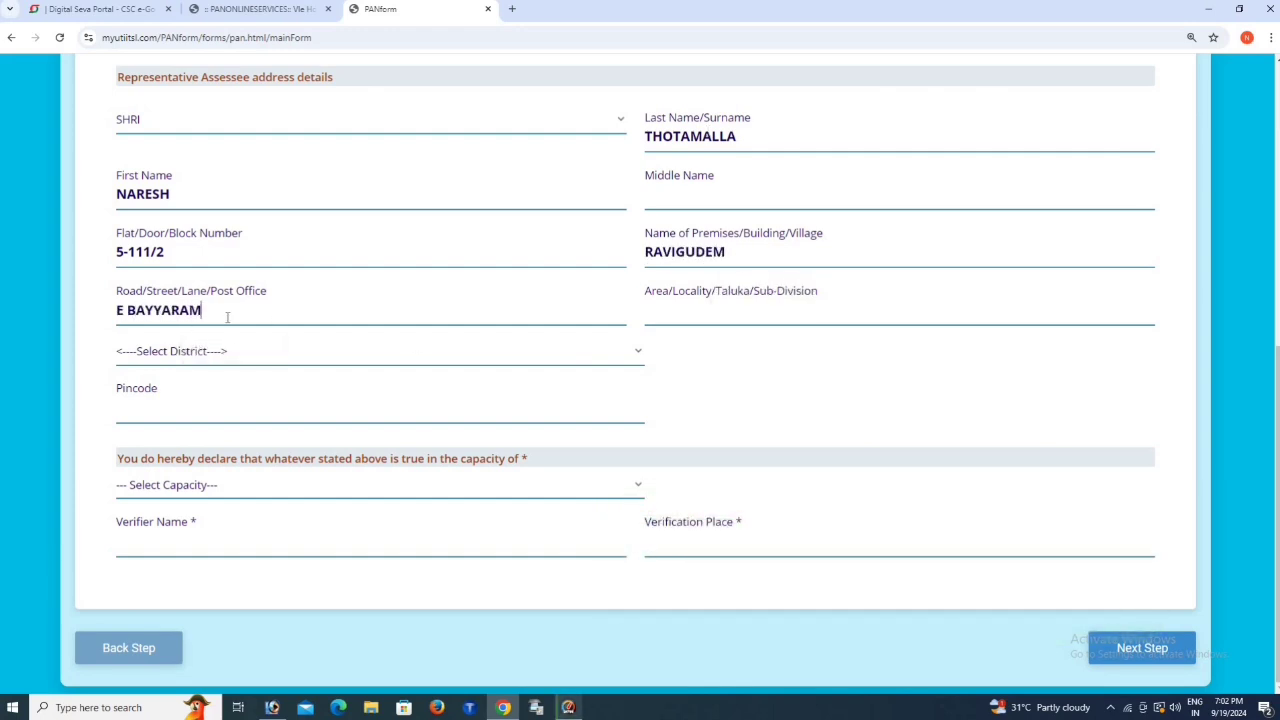
Complete the representative's address with area, district and pincode.
scroll(551, 389, "up", 1)
left_click(720, 450)
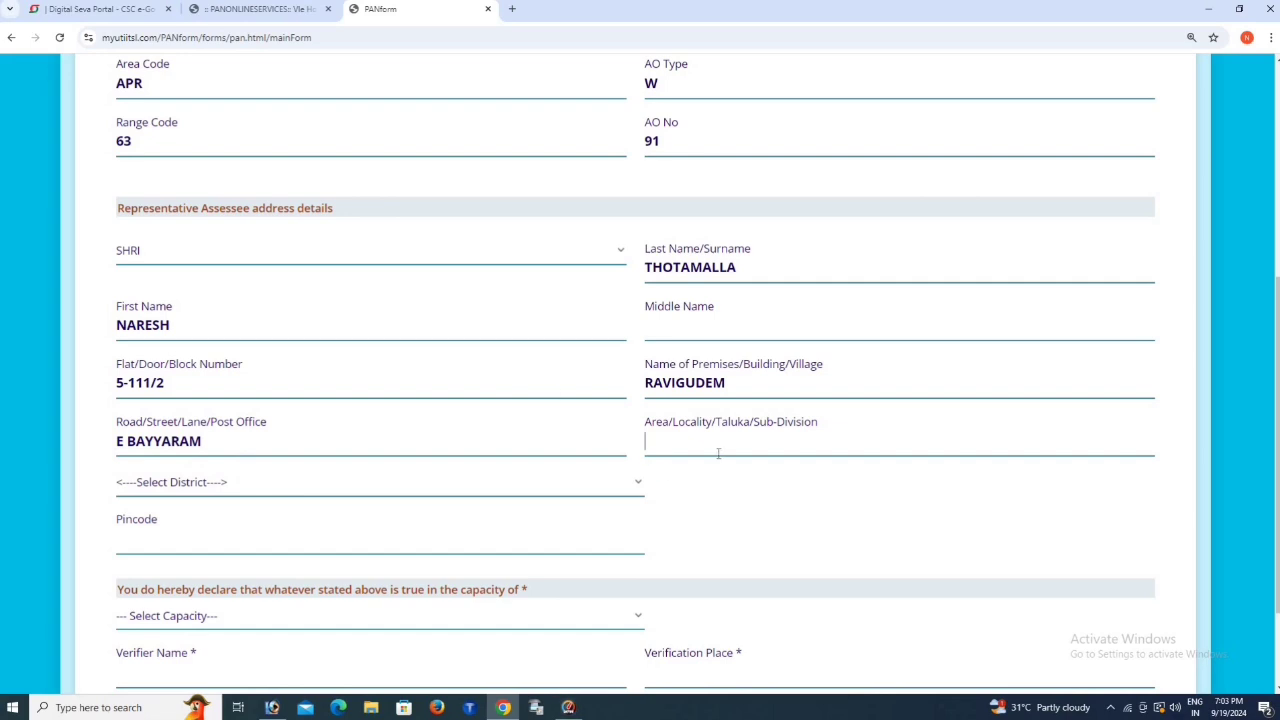
type("PINAPA")
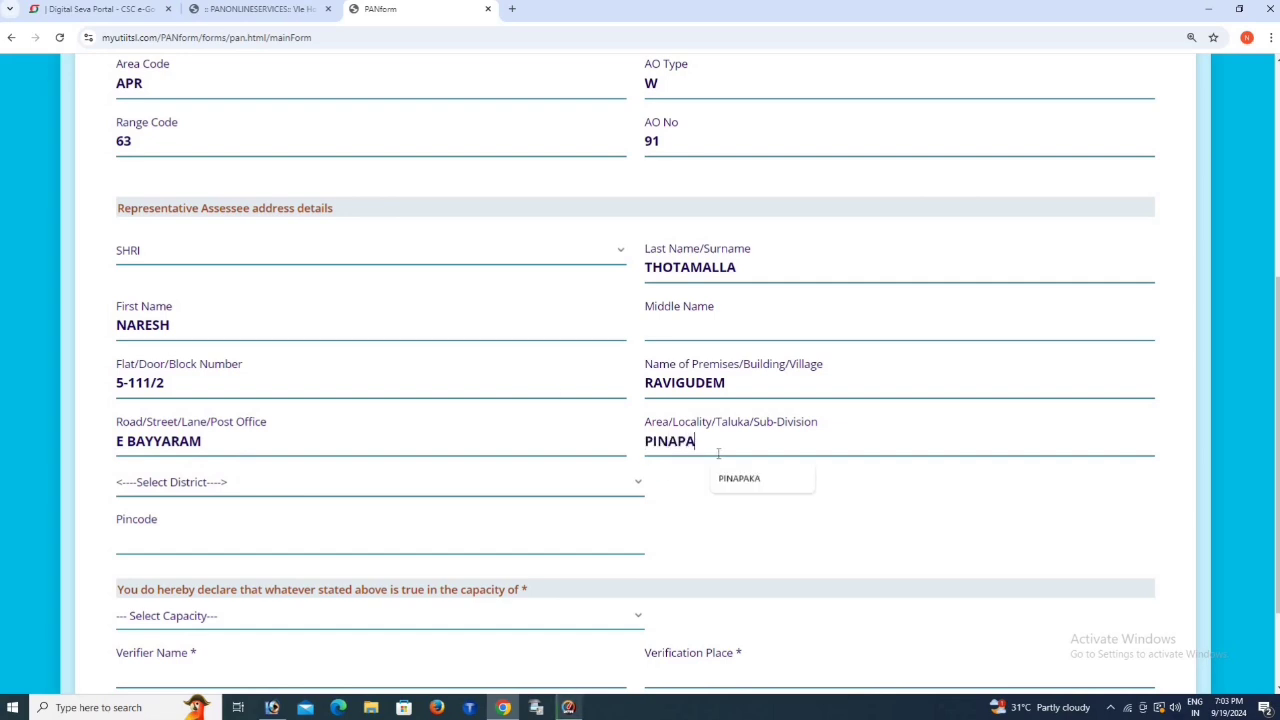
type("KA")
key("Tab")
left_click(246, 487)
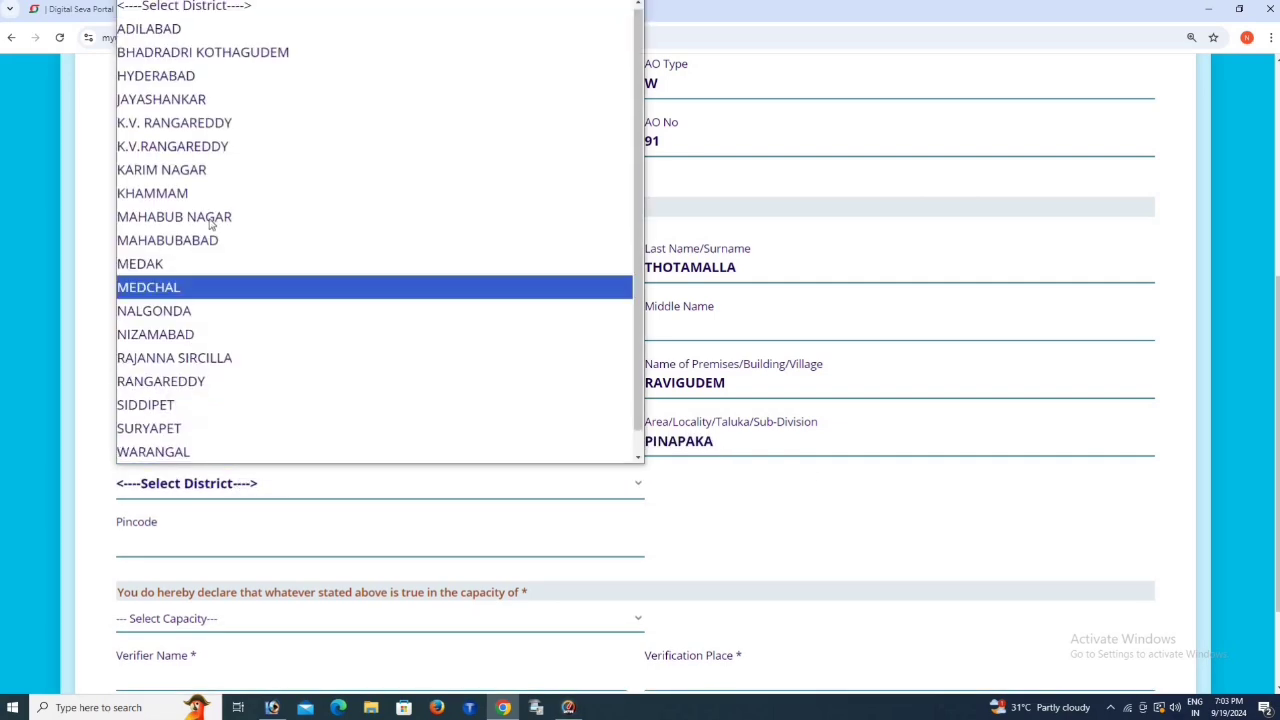
left_click(221, 194)
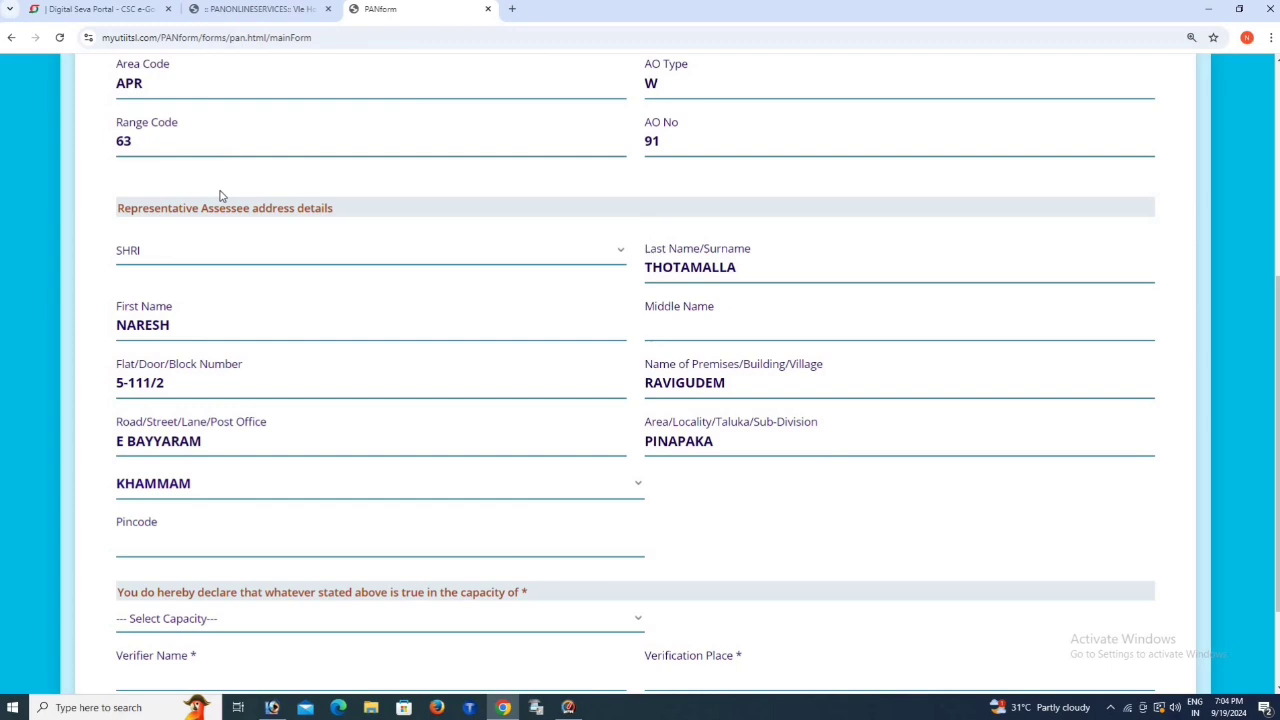
left_click(165, 540)
type("507117")
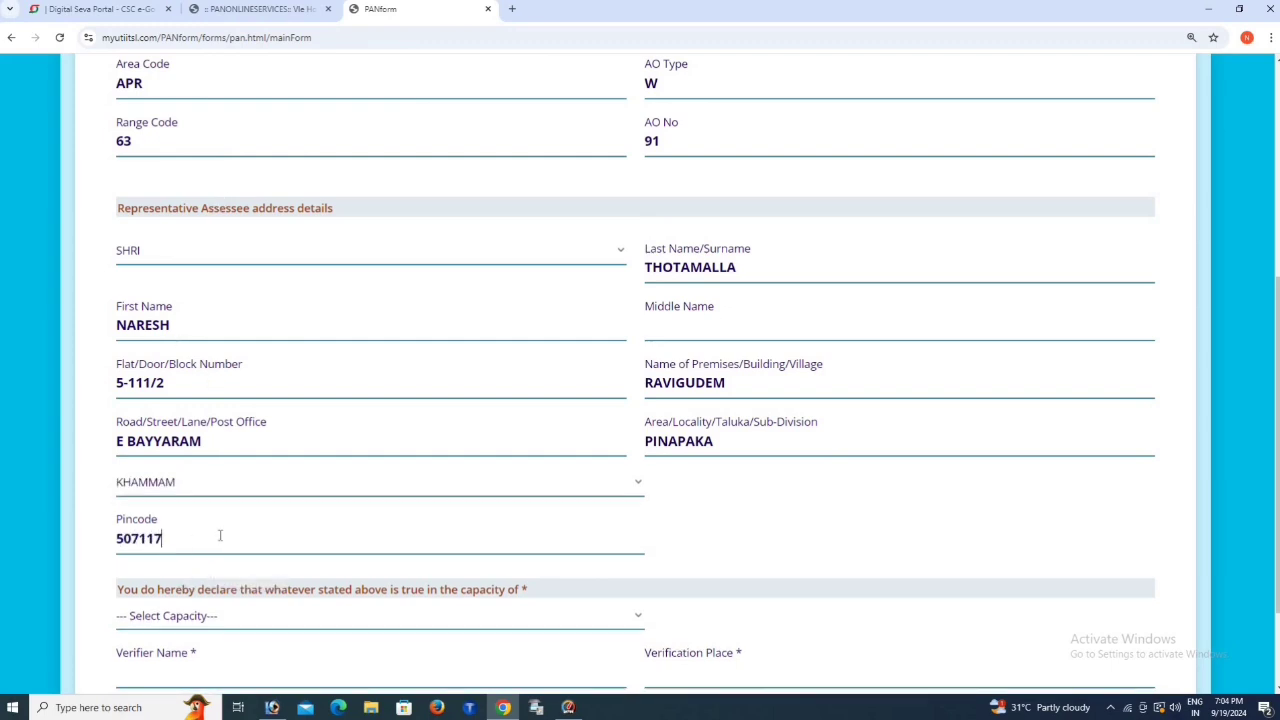
Declare in the capacity HIMSELF/HERSELF and pick the suggested verification place.
scroll(187, 490, "down", 2)
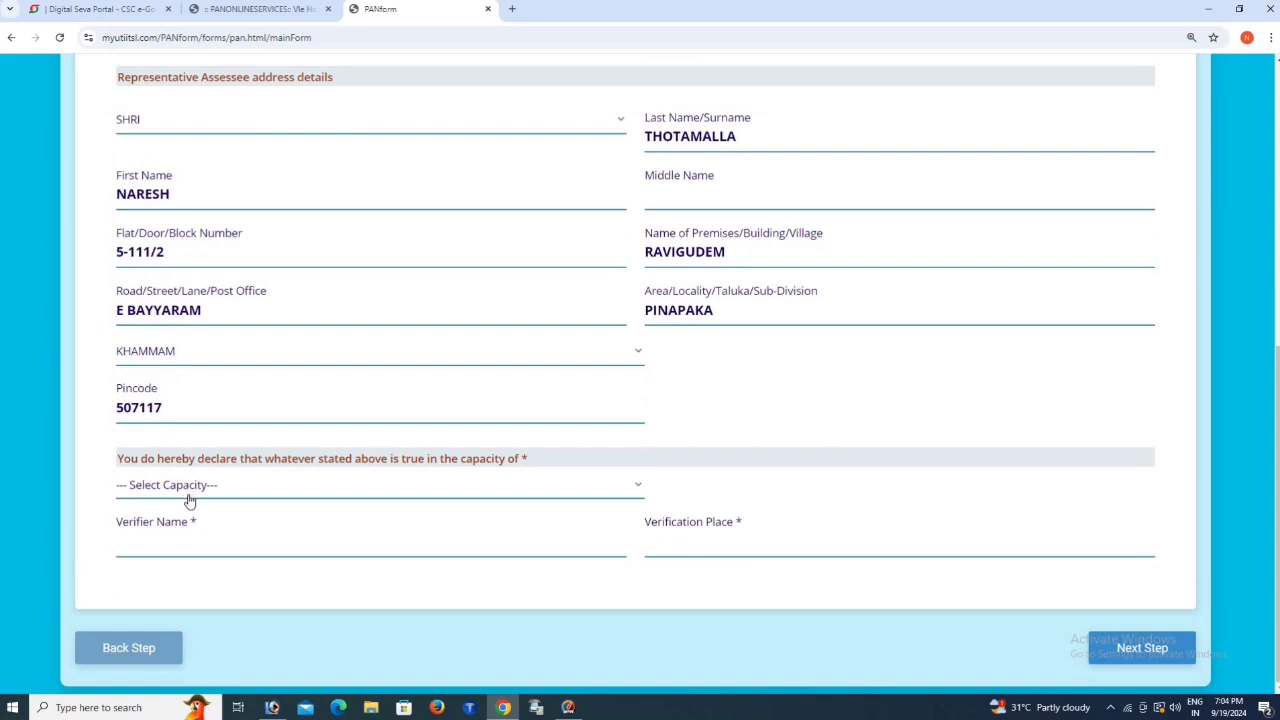
left_click(190, 490)
left_click(193, 537)
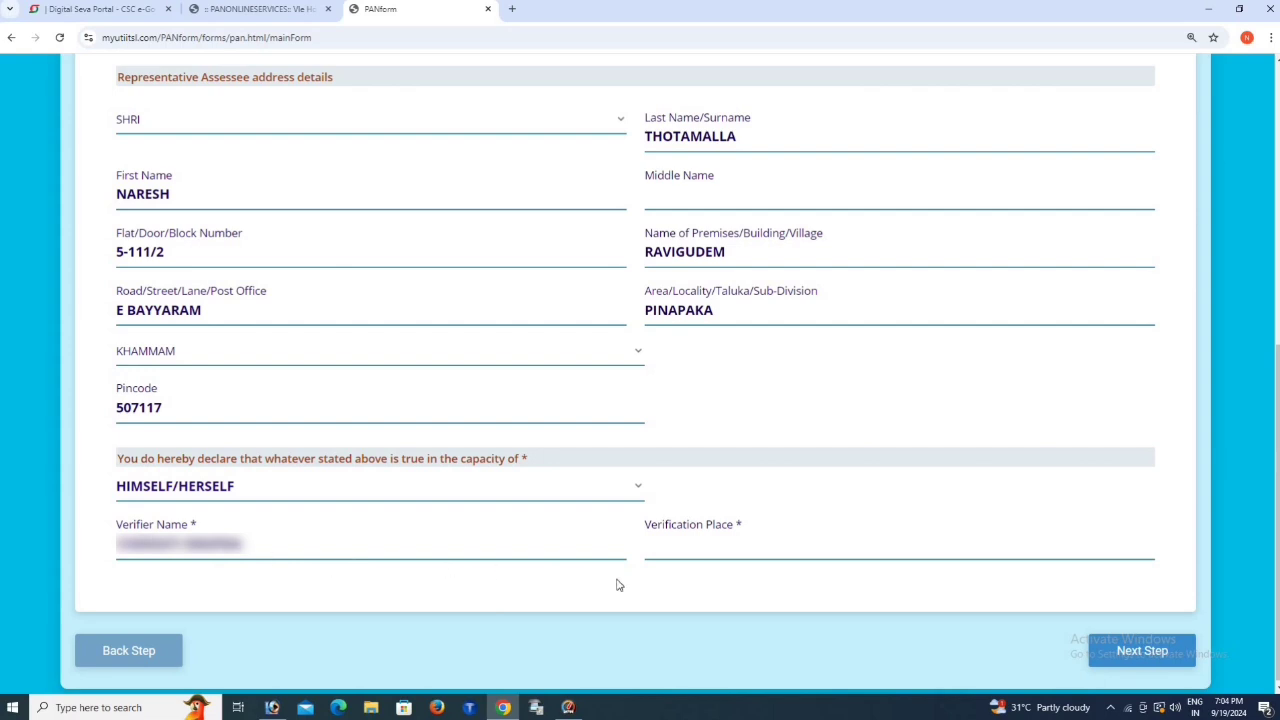
left_click(708, 549)
left_click(790, 649)
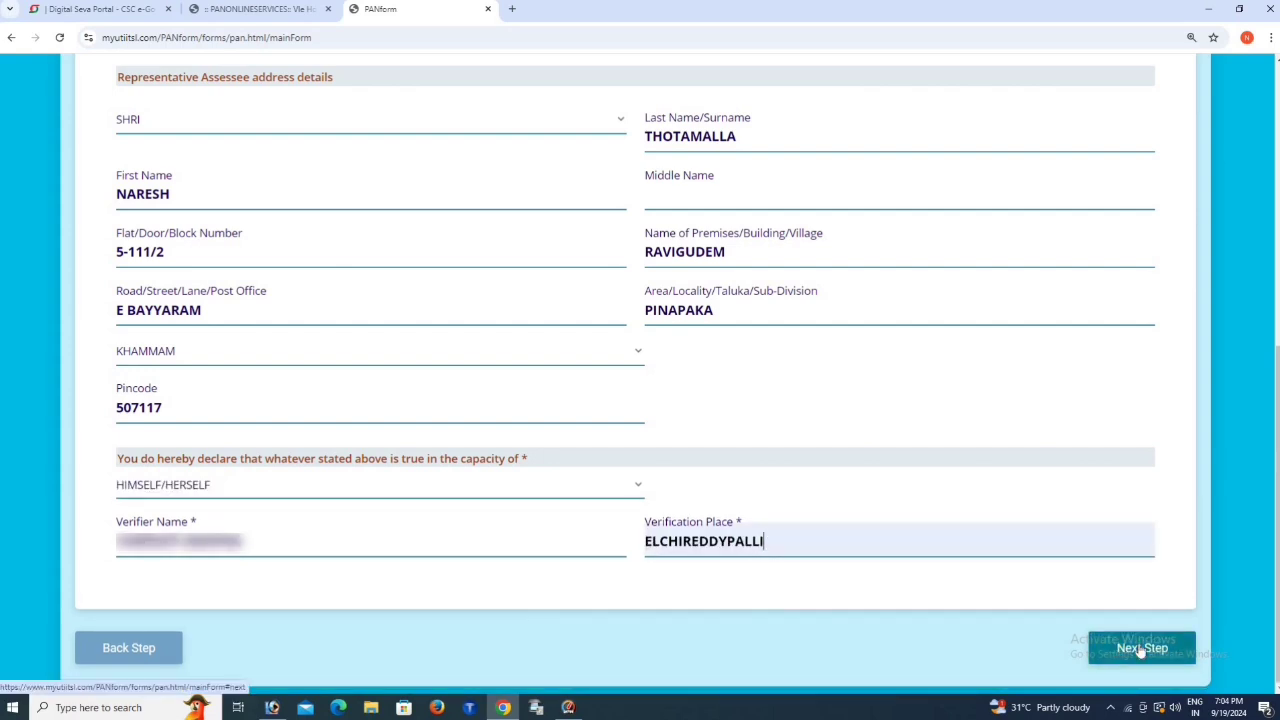
left_click_drag(768, 541, 594, 534)
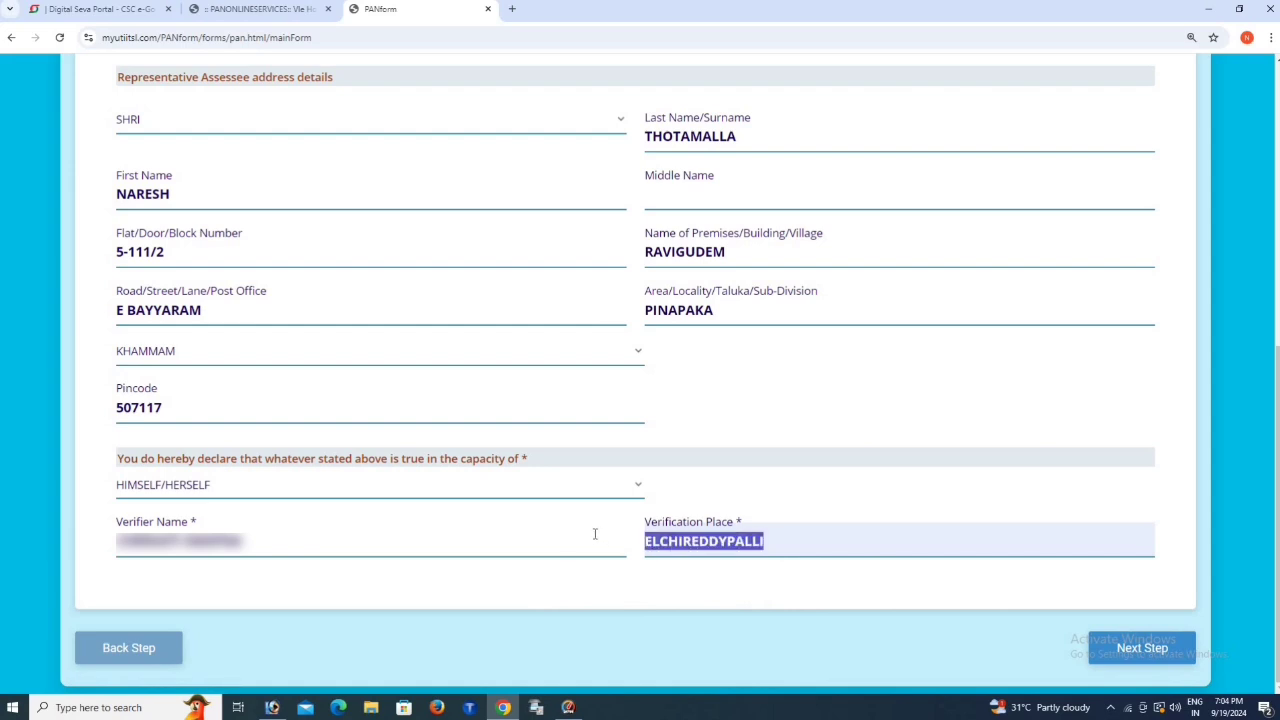
Go to Documents Upload, review the Aadhaar card proofs, and submit the application.
left_click(1150, 648)
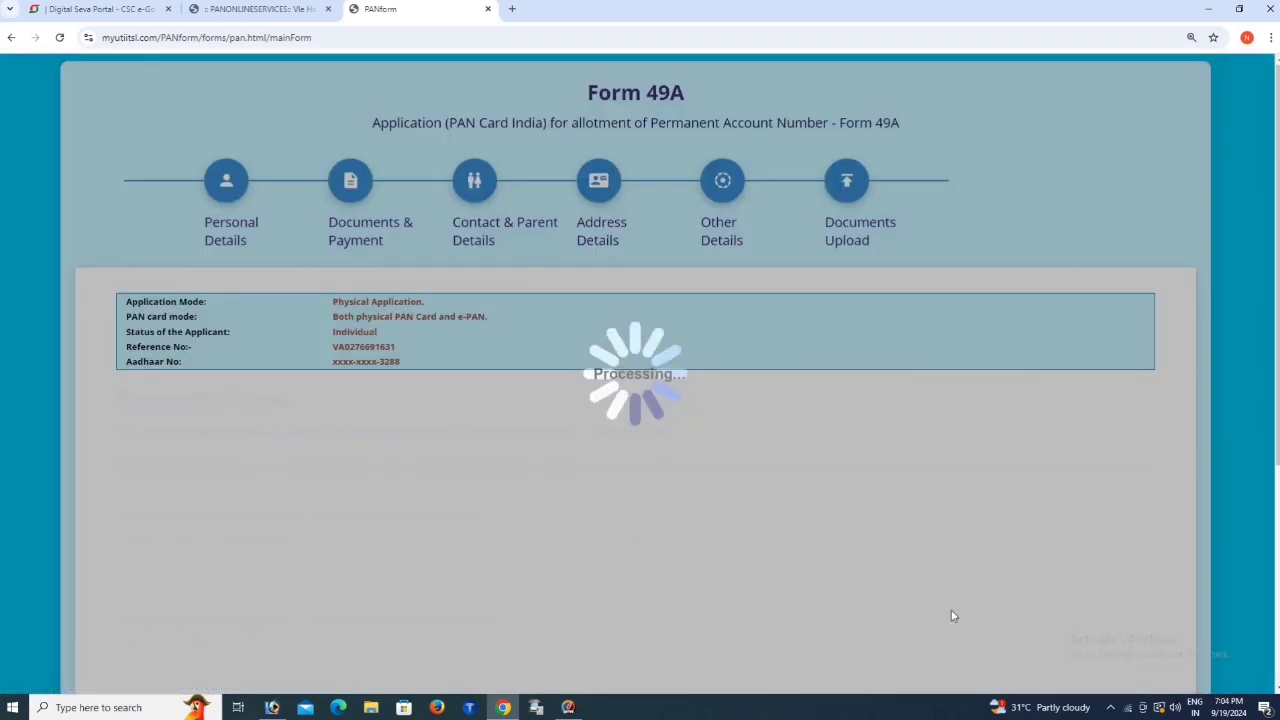
scroll(300, 470, "down", 3)
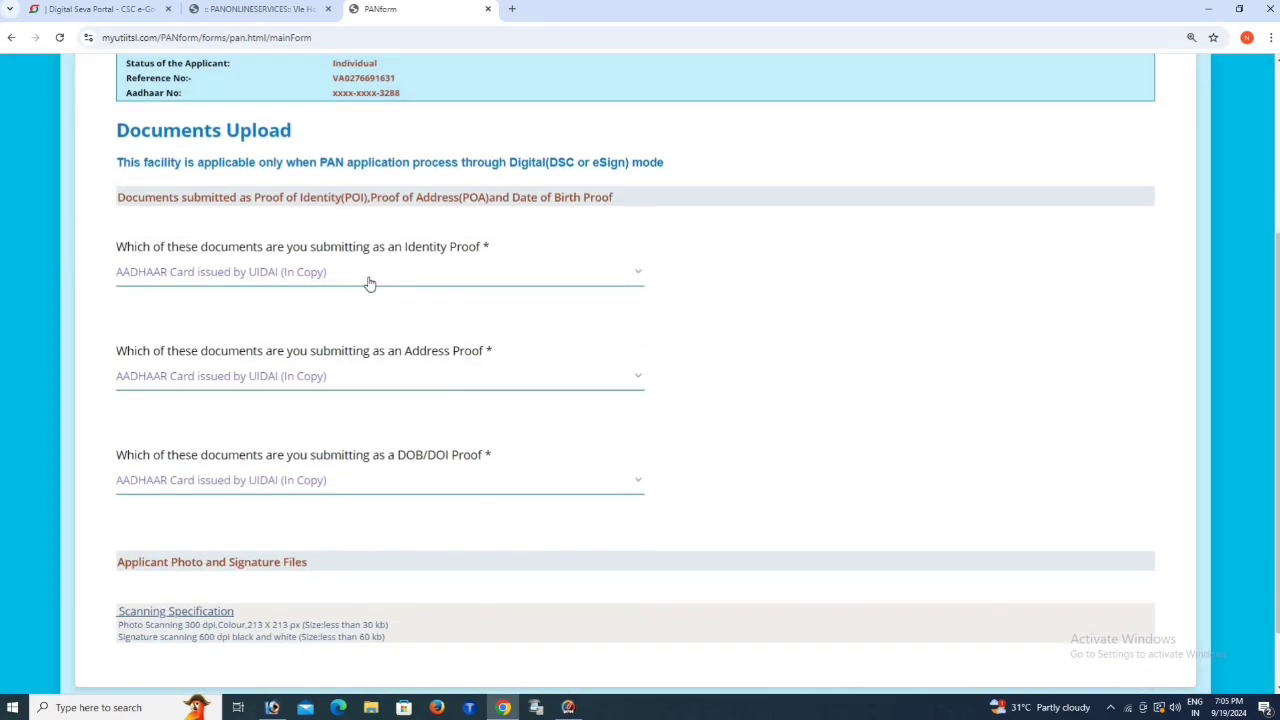
scroll(385, 380, "down", 1)
scroll(332, 505, "down", 1)
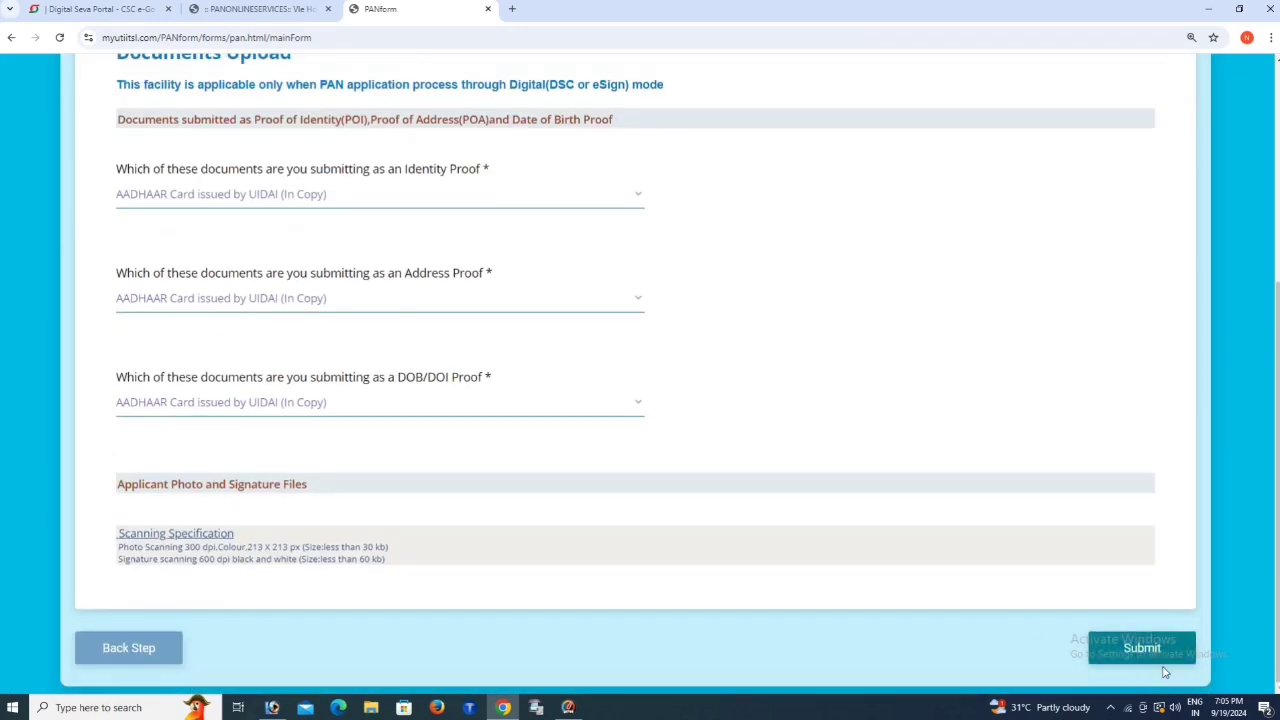
left_click(1156, 656)
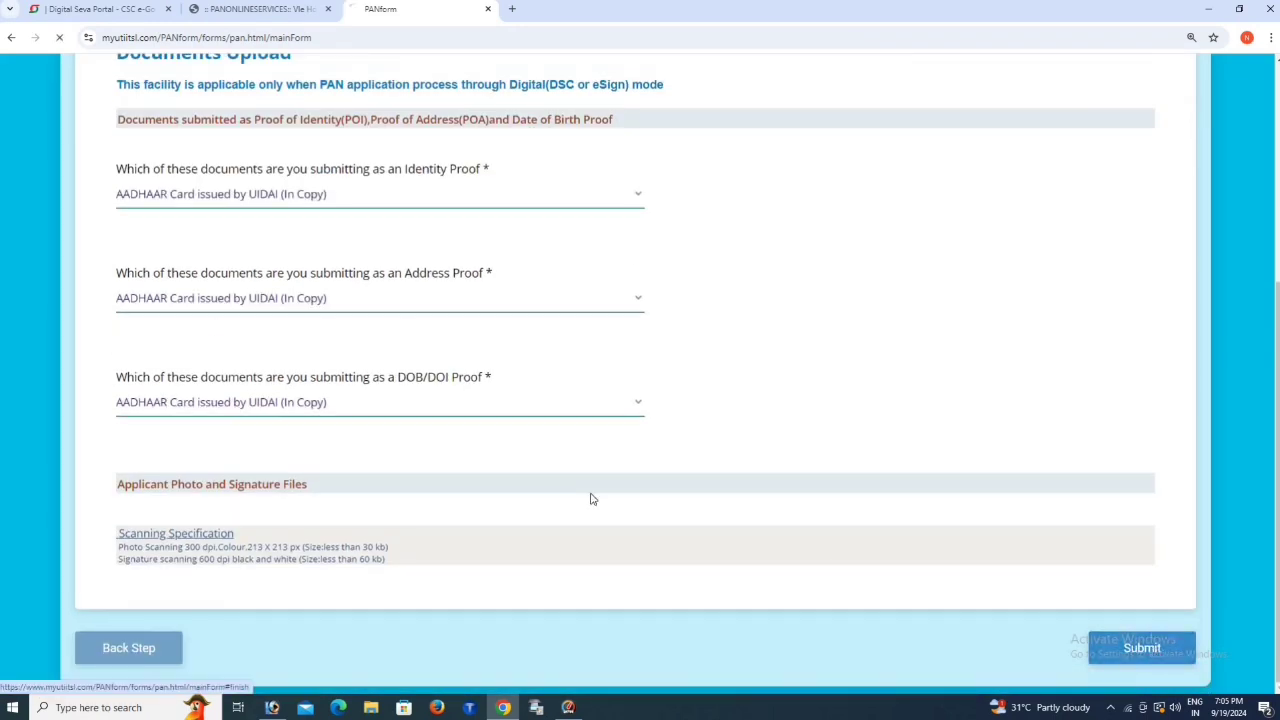